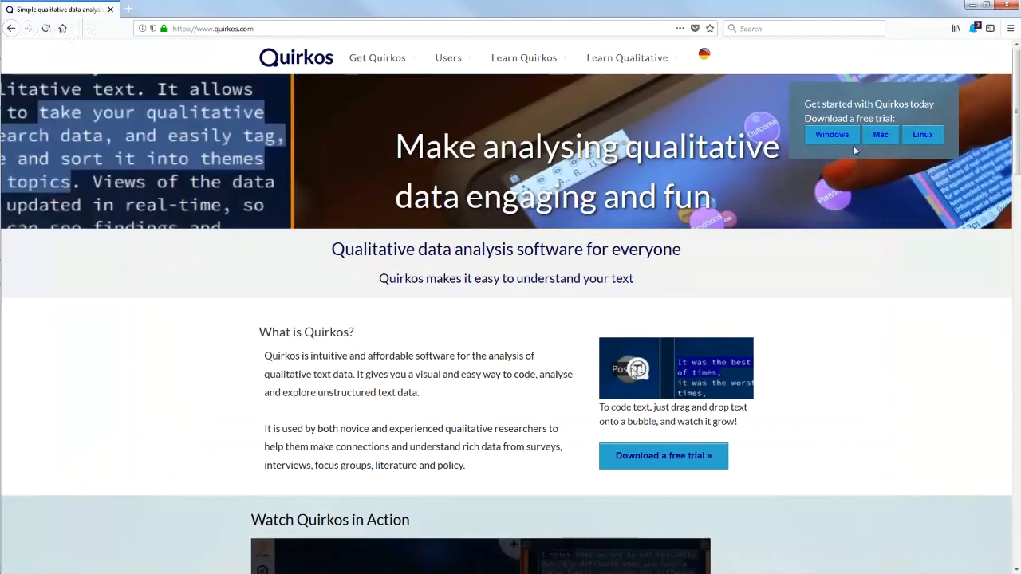
Step: Open the Quirkos download page and review the platform downloads and the licence information
click(373, 81)
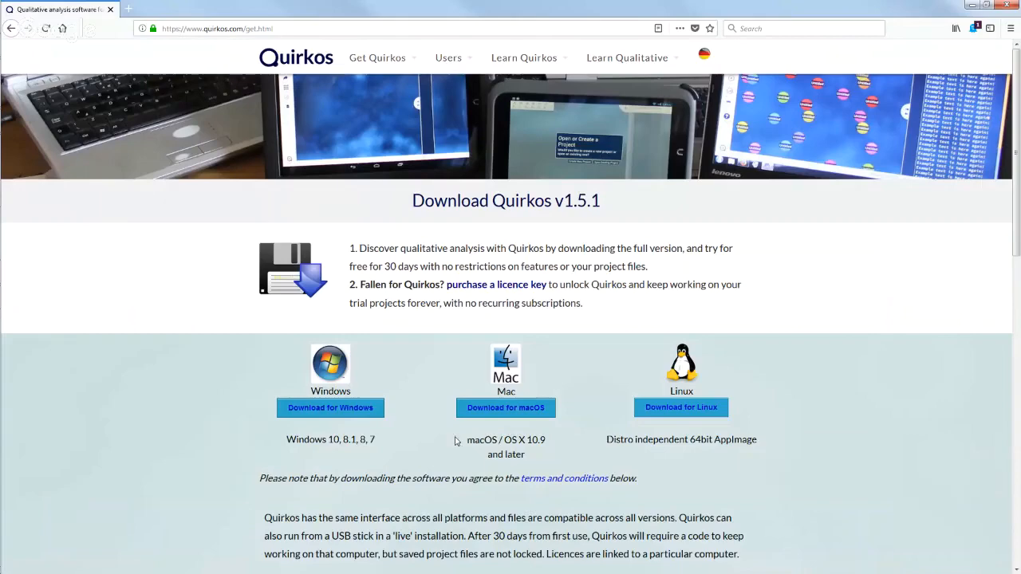
scroll(455, 441, down, 3)
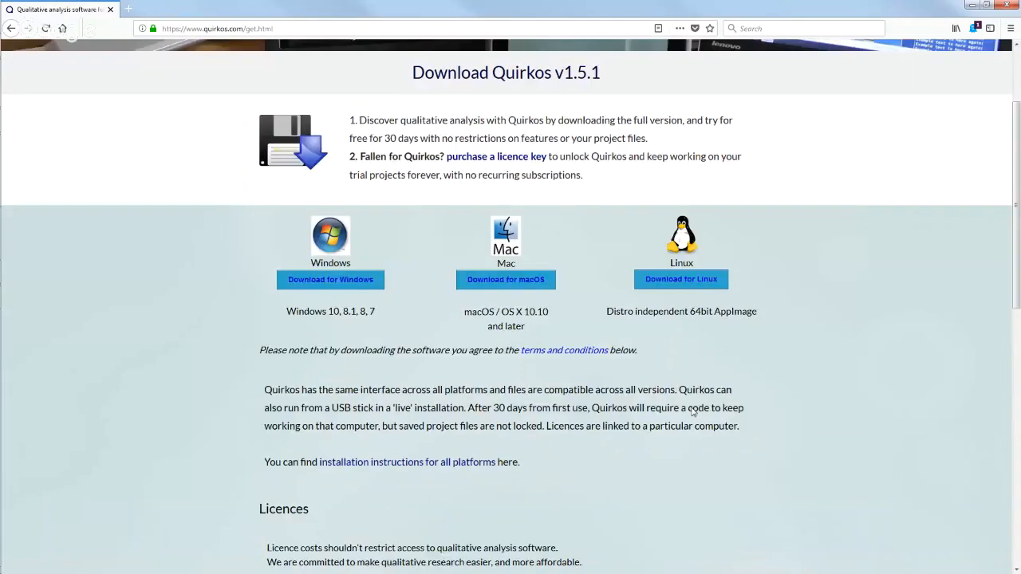
scroll(693, 412, down, 3)
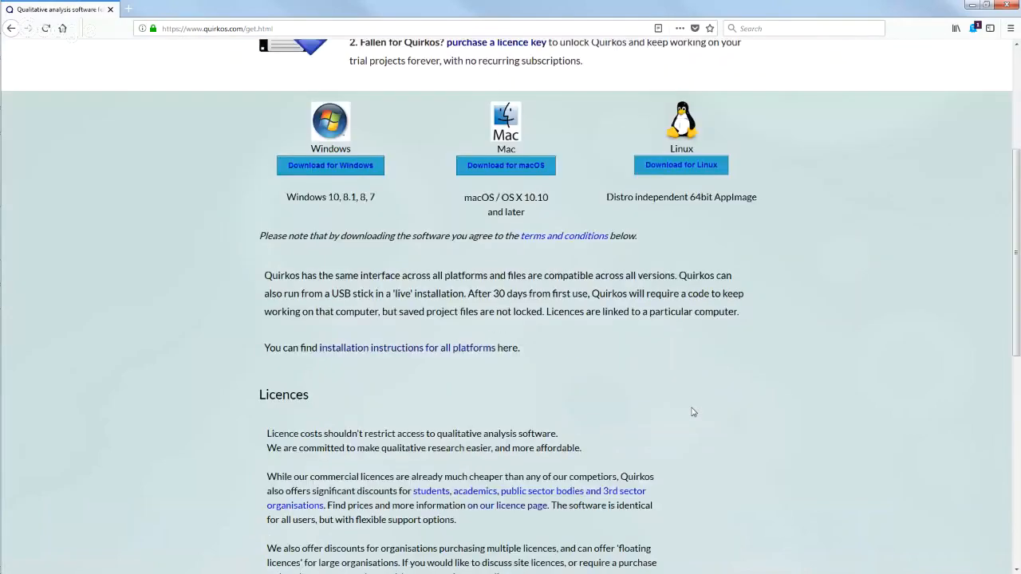
scroll(693, 412, up, 6)
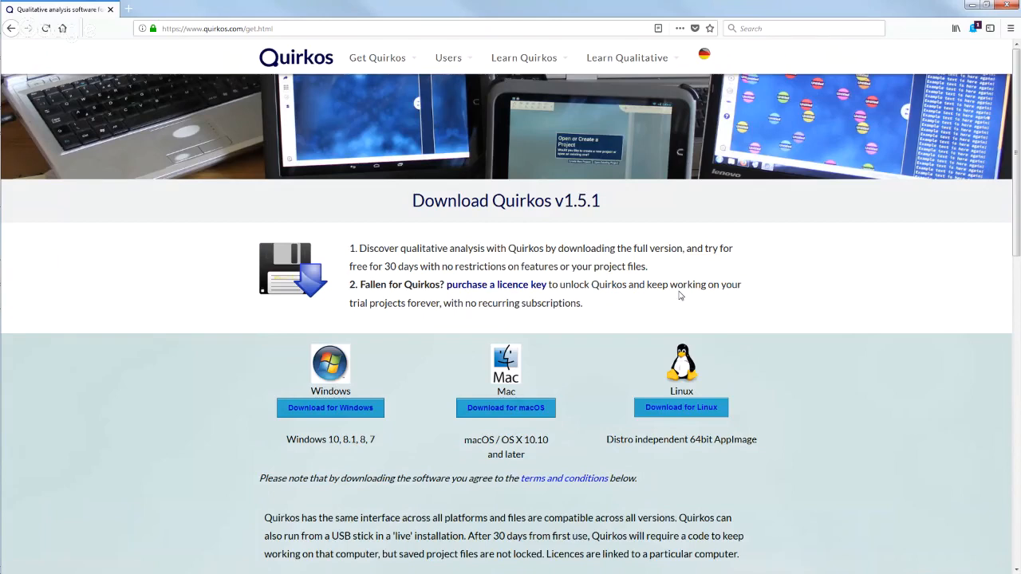
click(969, 7)
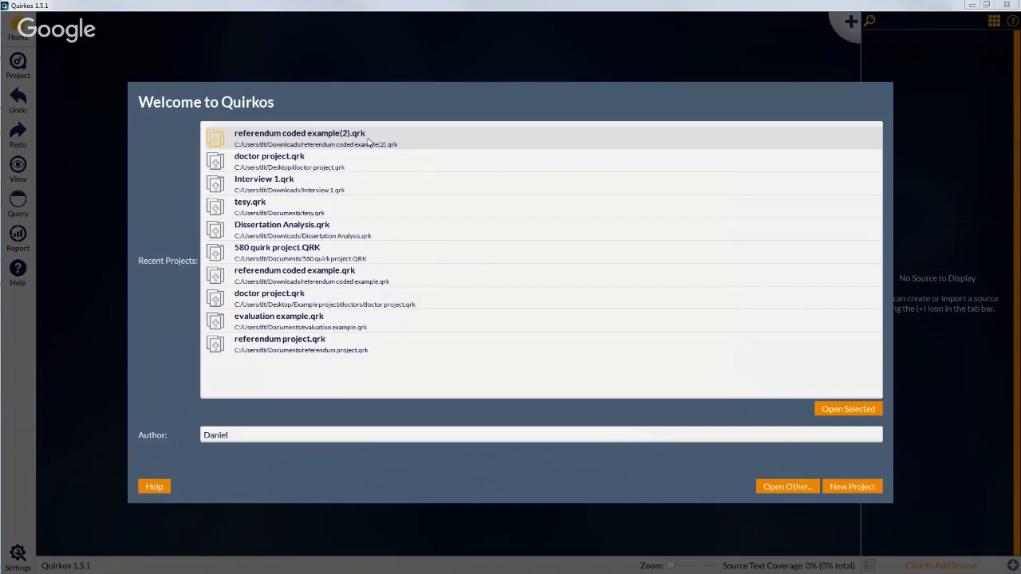
click(335, 276)
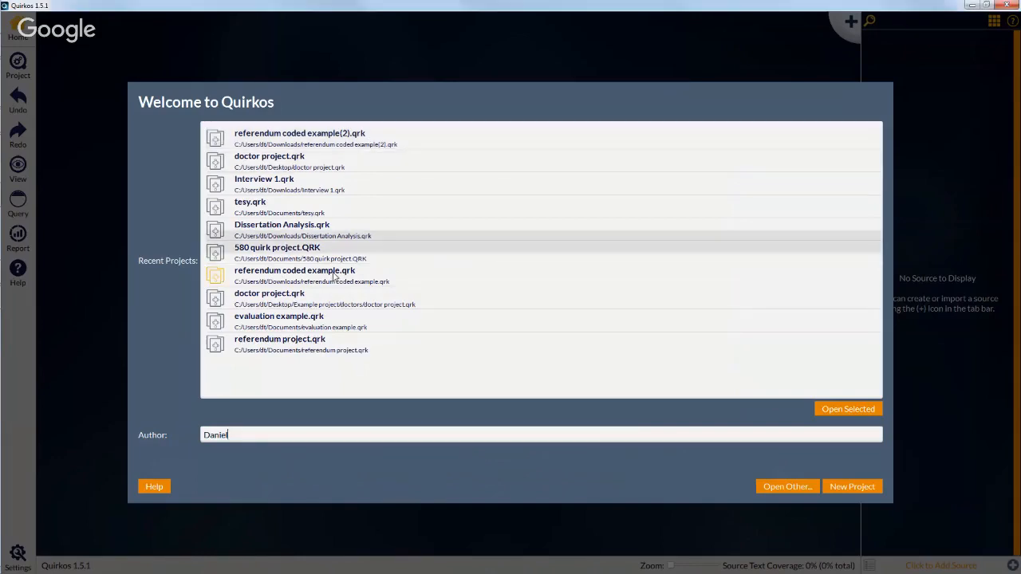
mouse_move(3, 172)
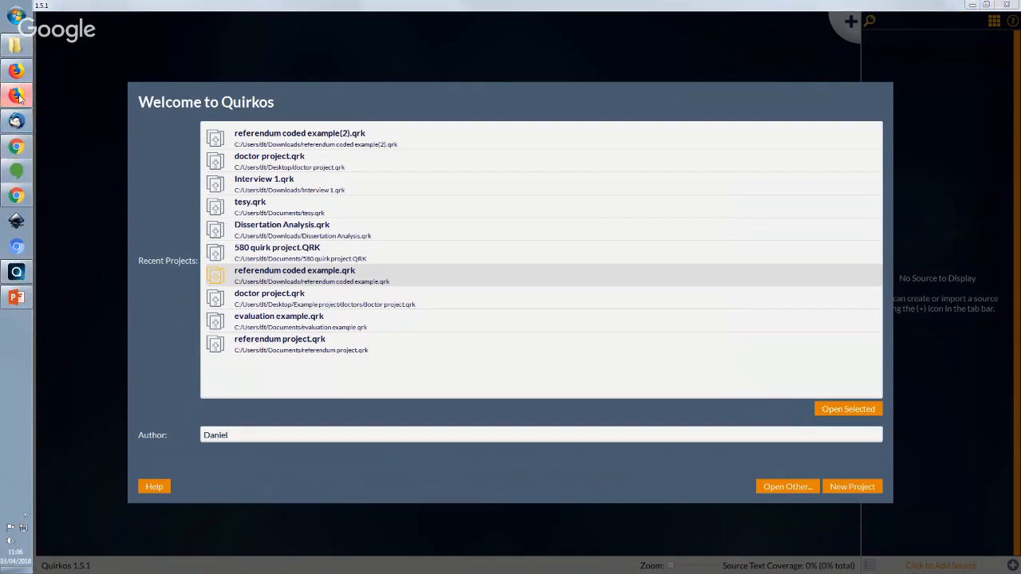
mouse_move(19, 98)
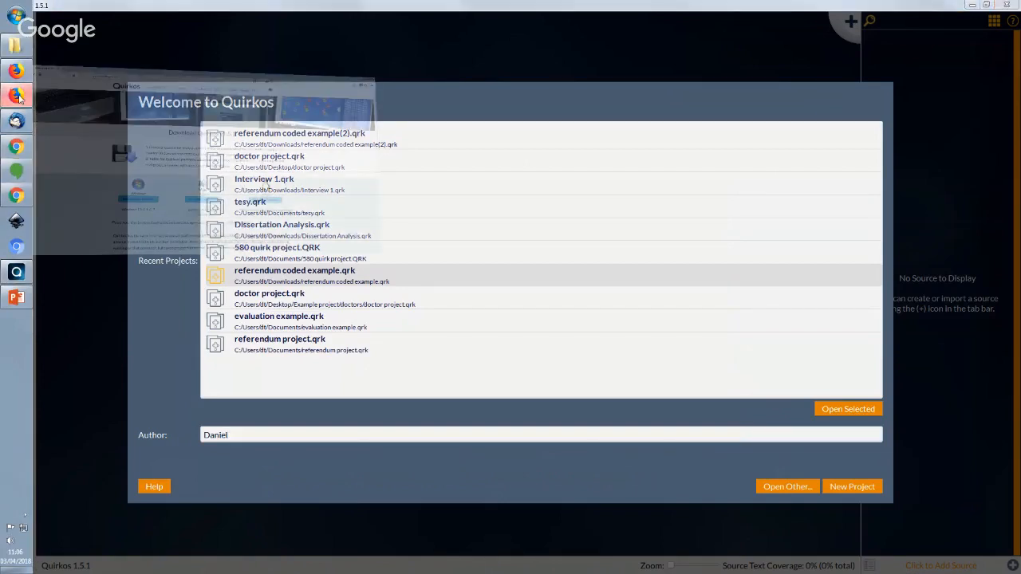
click(19, 97)
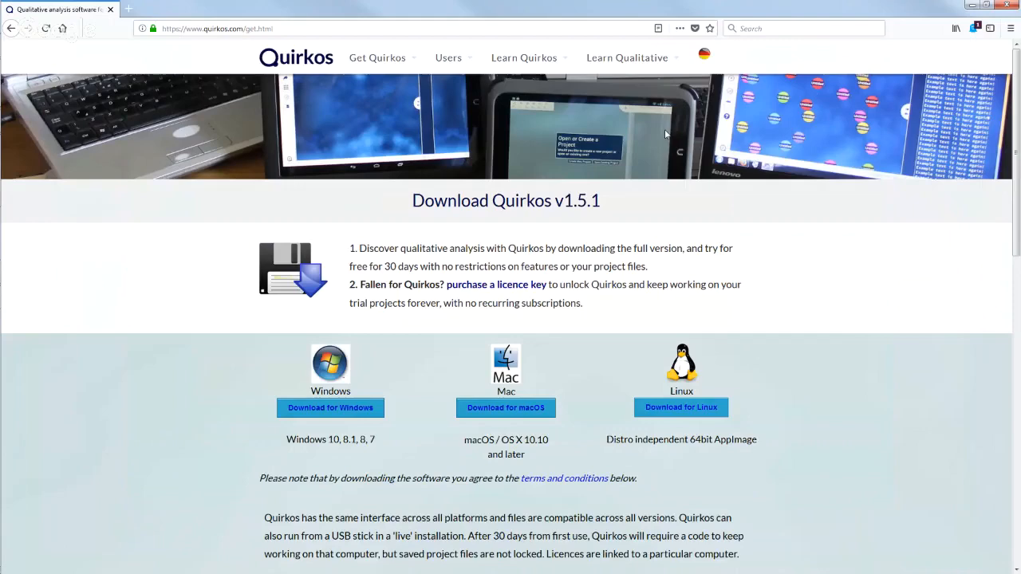
Step: Open the Workshops and Events page and look through the listed training sessions
mouse_move(524, 57)
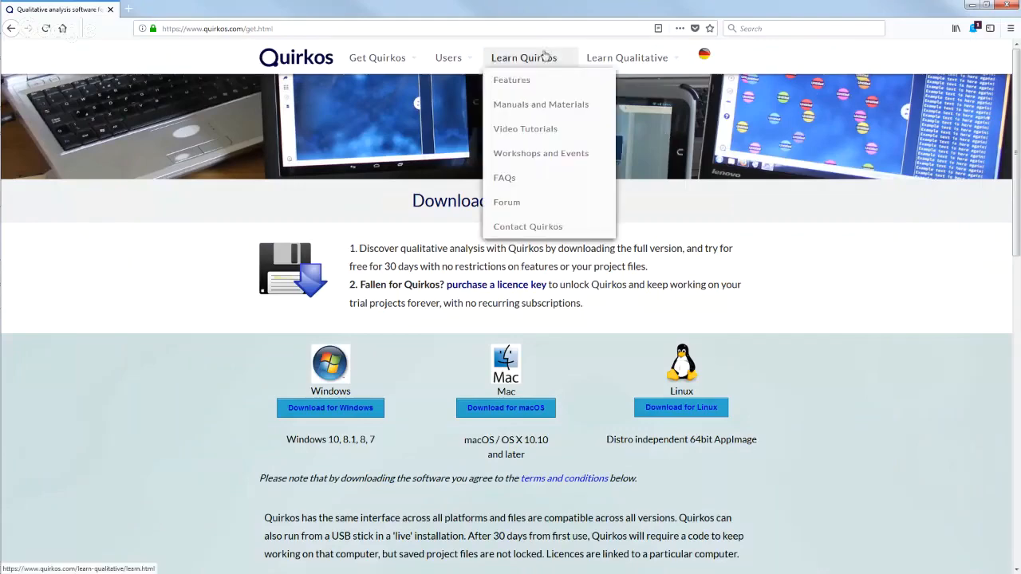
click(546, 155)
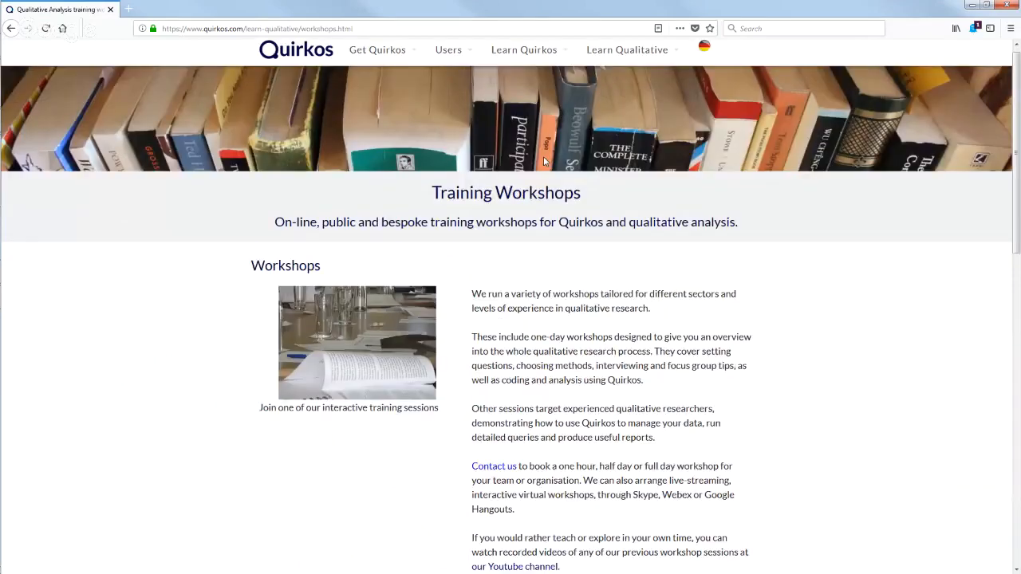
scroll(546, 162, down, 10)
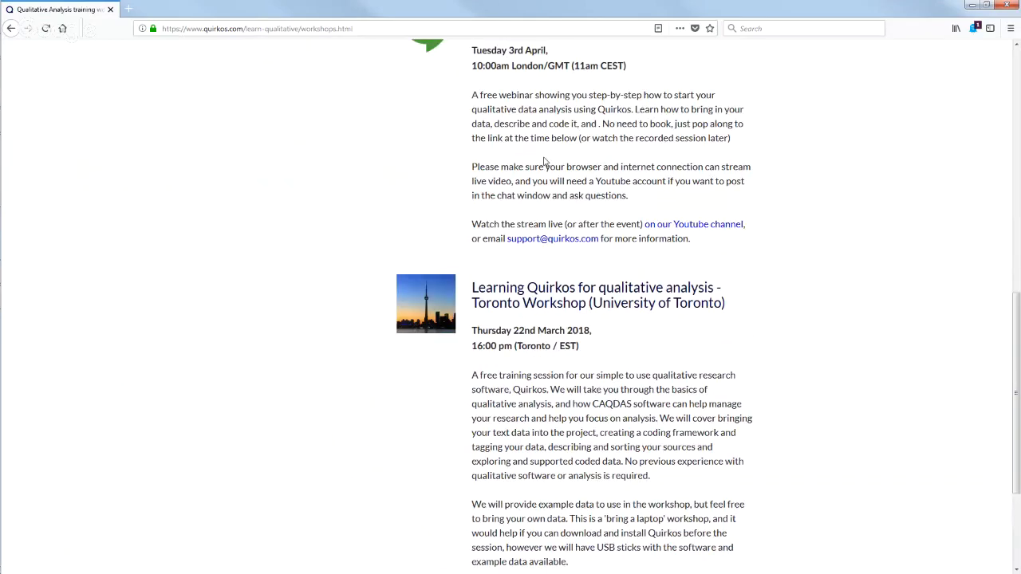
scroll(546, 162, down, 4)
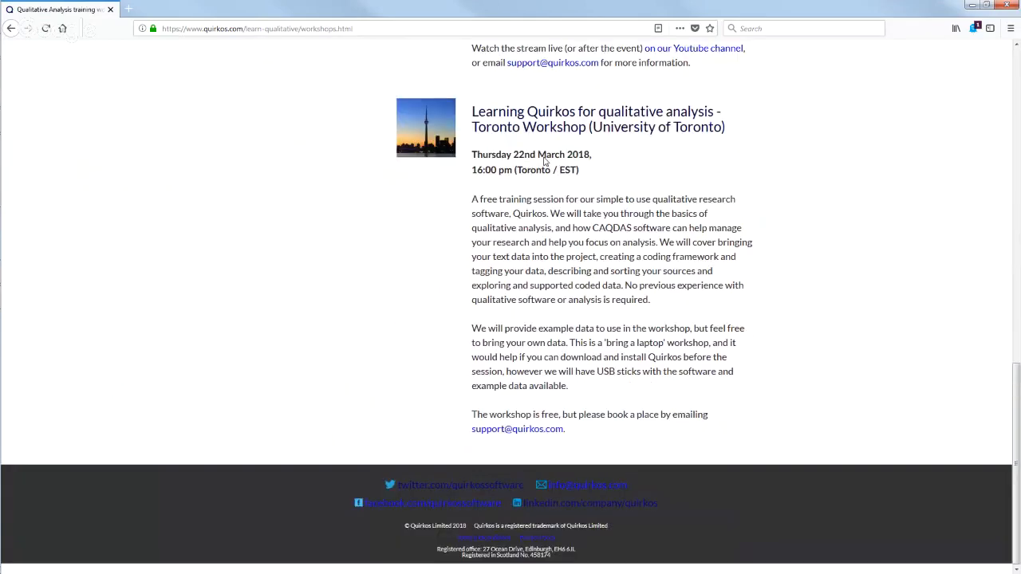
scroll(545, 162, up, 13)
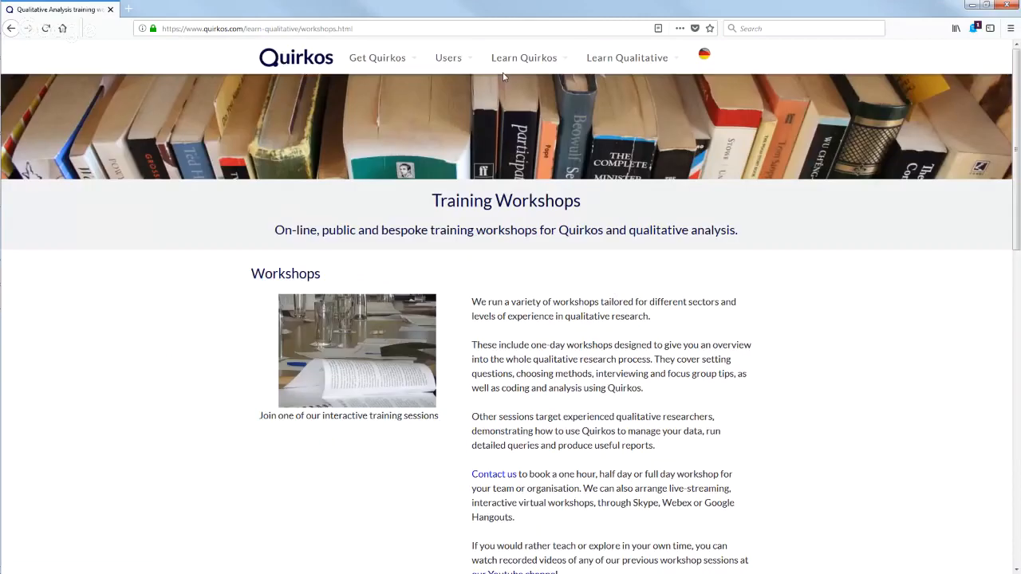
Step: Open the Manuals and Materials page and find the workshop and example materials section
mouse_move(503, 65)
click(541, 103)
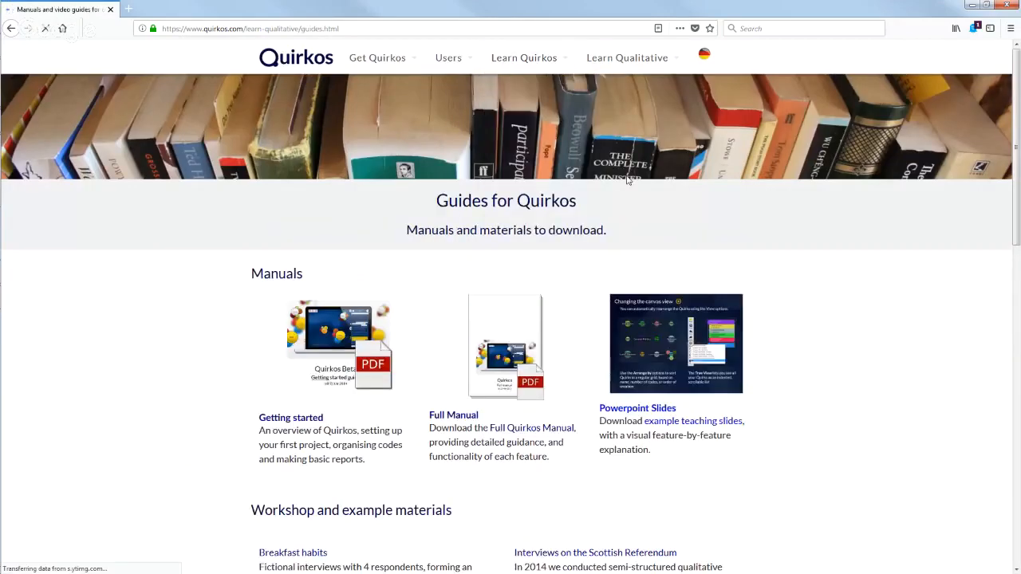
scroll(252, 206, down, 3)
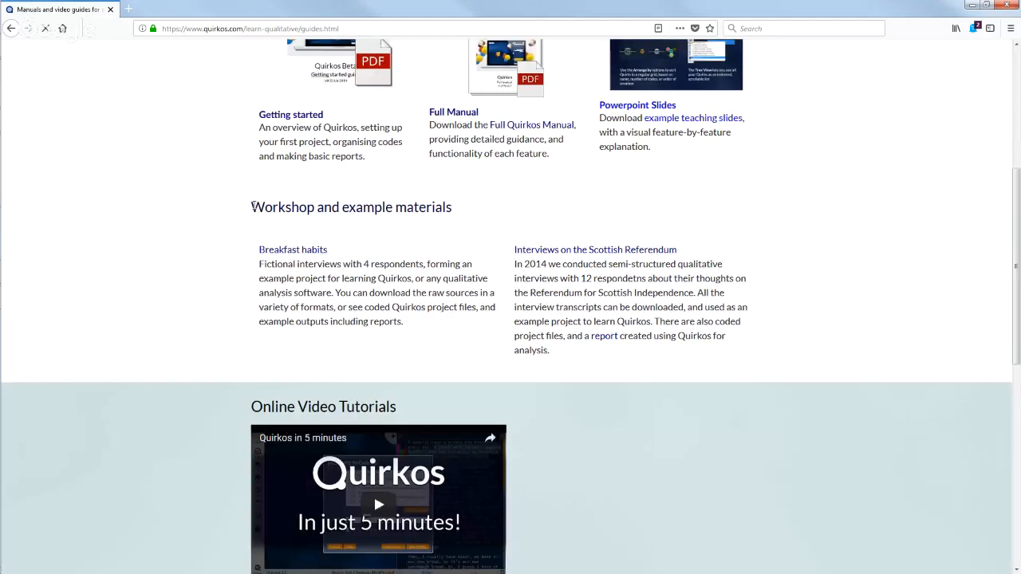
drag(252, 207, 465, 221)
click(465, 221)
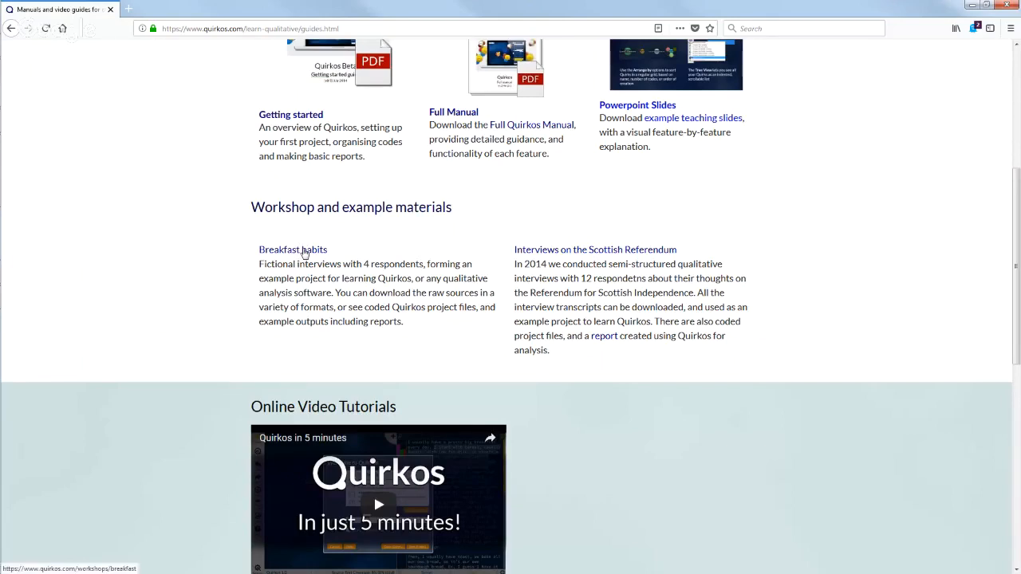
Step: Open the Breakfast habits example materials and save the project file breakfast.qrk
click(304, 253)
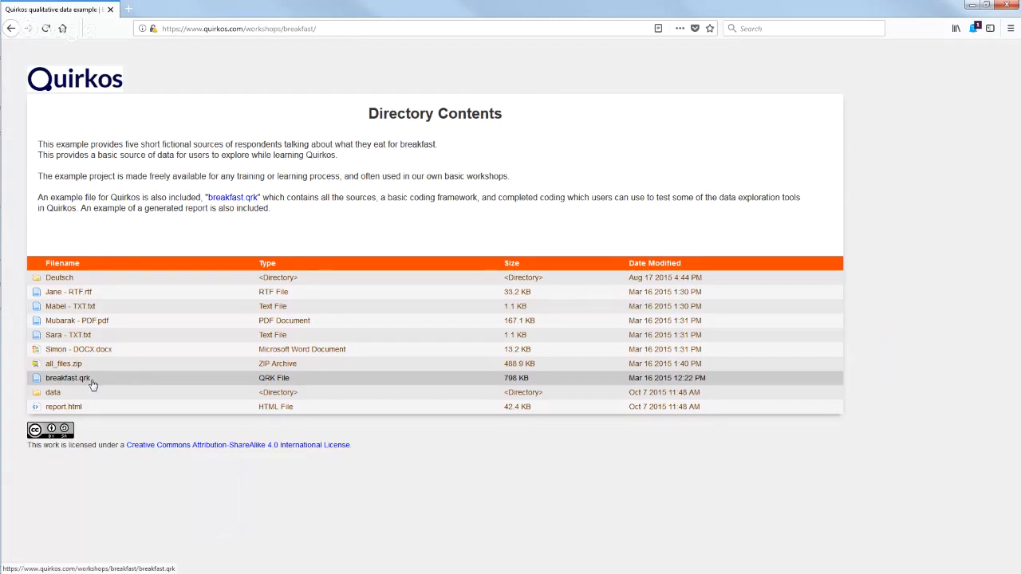
click(167, 379)
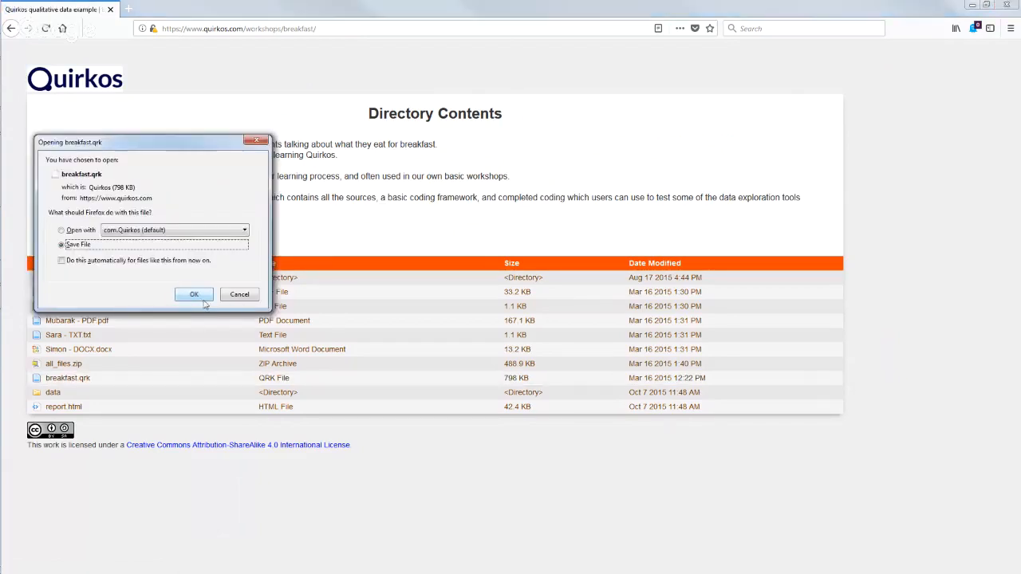
click(195, 294)
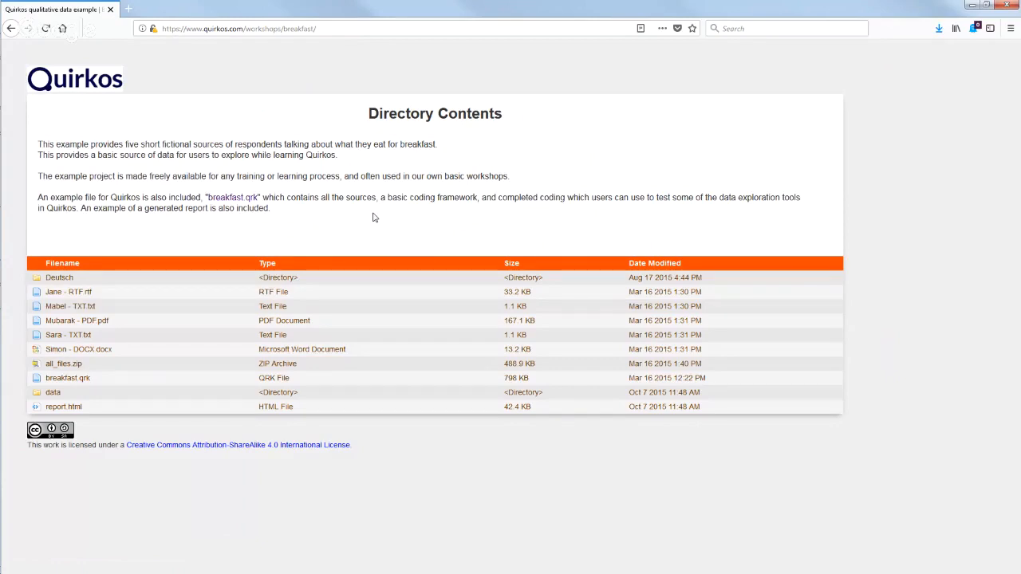
Step: View the first plain-text interview source in the breakfast directory, and the example report.html with its quotes sorted by theme
click(80, 307)
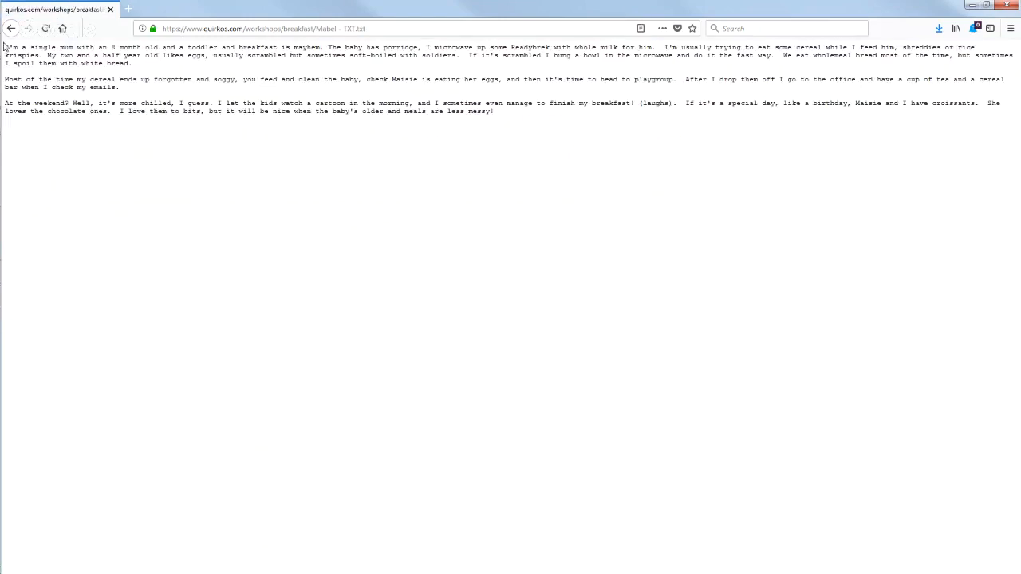
click(11, 28)
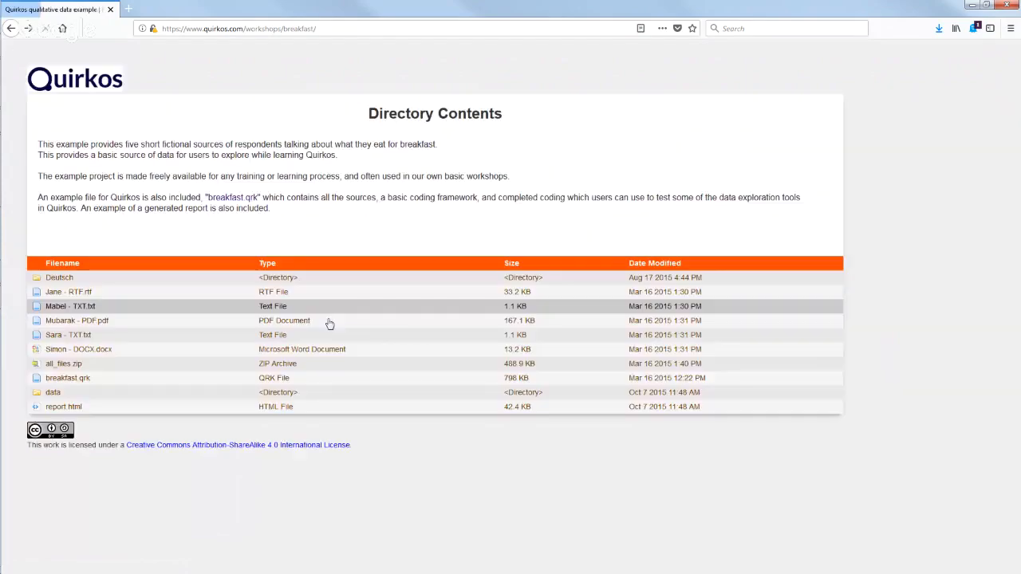
click(76, 408)
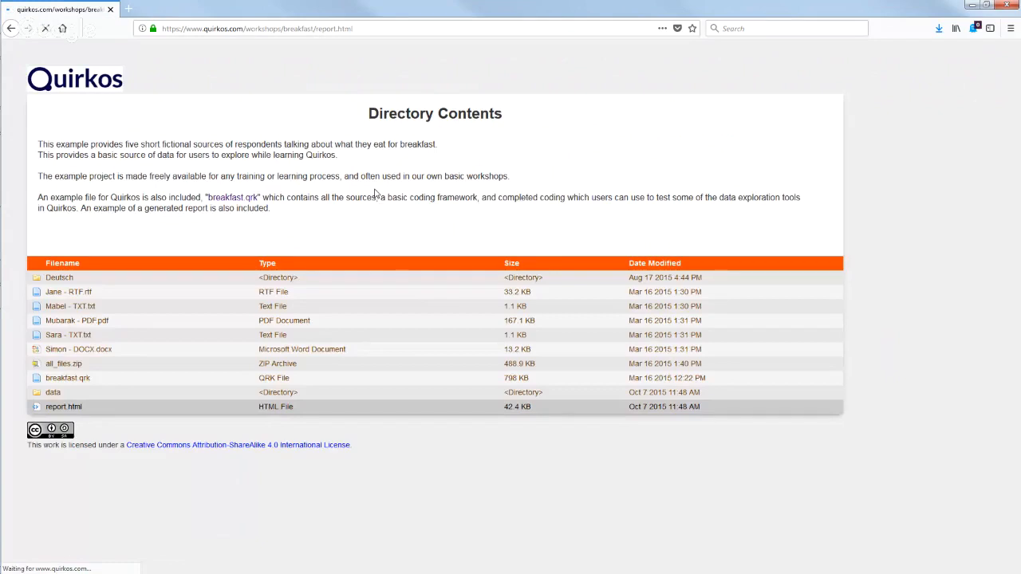
scroll(379, 193, down, 10)
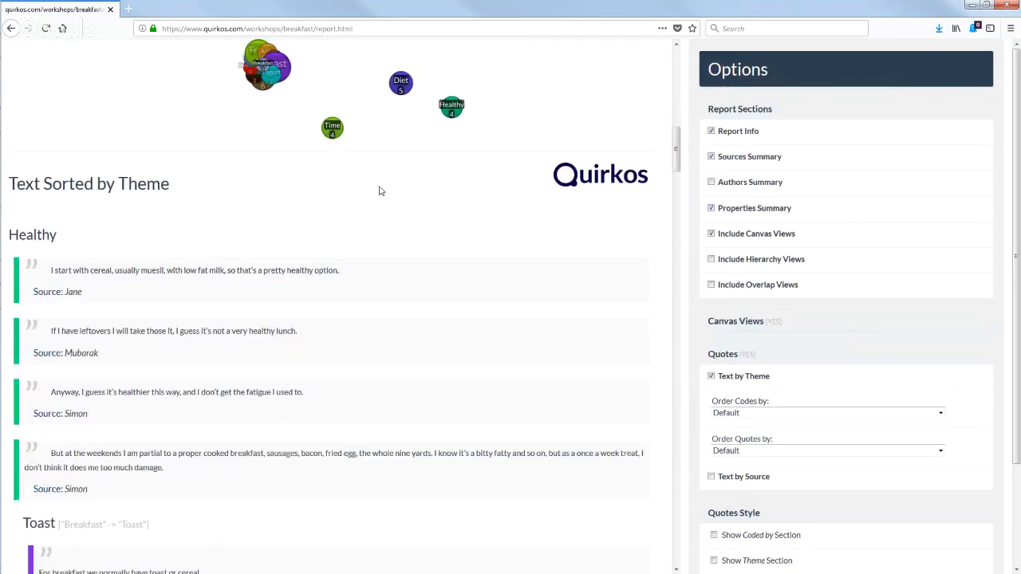
Step: Switch to Quirkos and open the project breakfast(3) from the Downloads folder
click(971, 7)
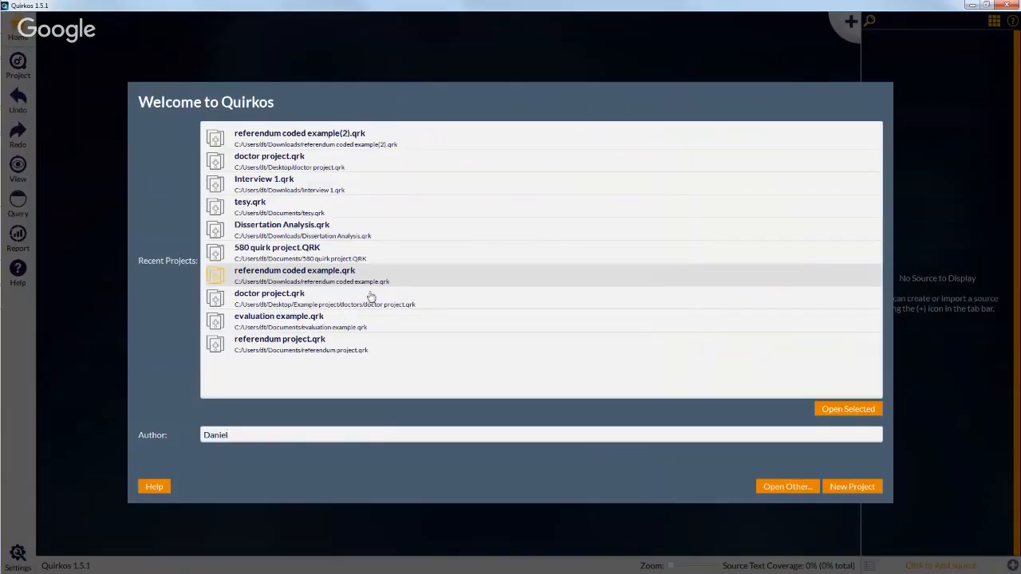
click(796, 490)
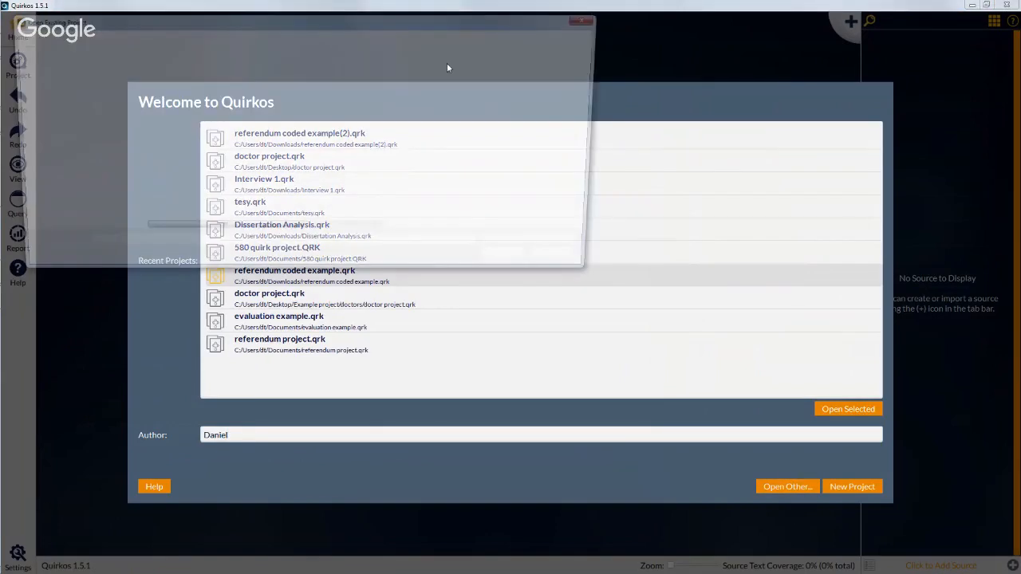
drag(397, 22, 539, 77)
click(189, 150)
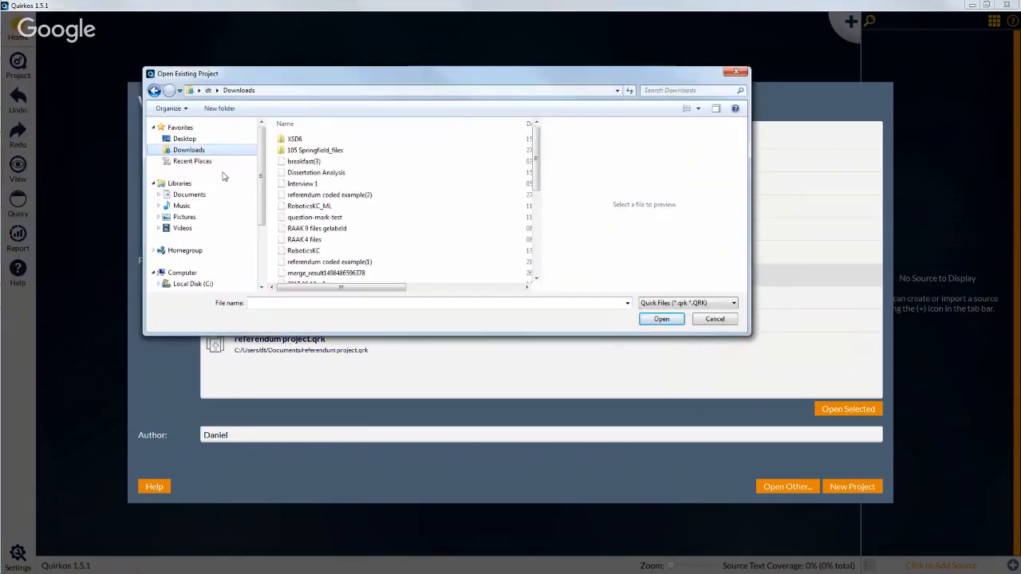
click(386, 163)
double_click(386, 162)
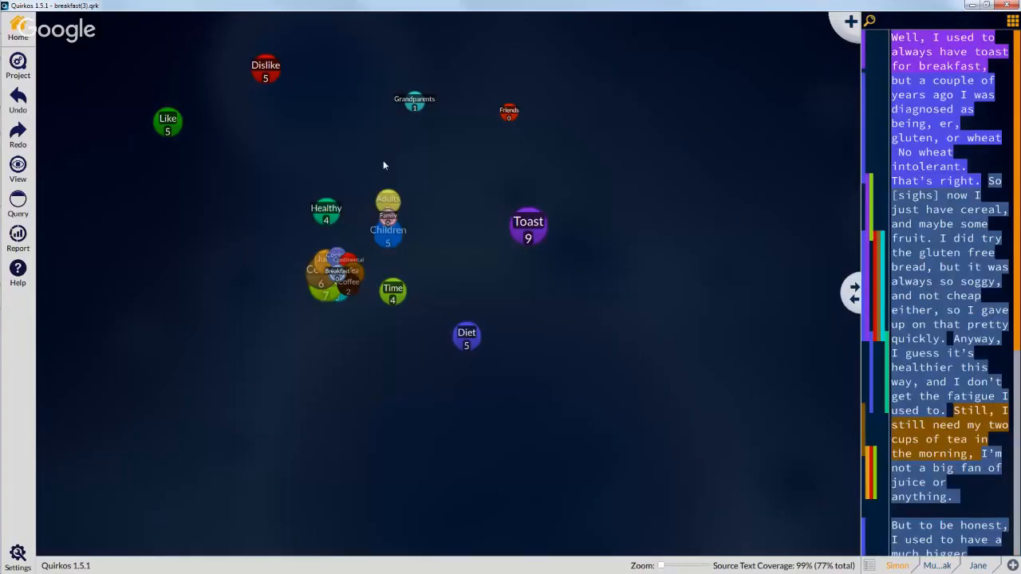
Step: Widen the source text pane and enlarge the theme bubbles on the canvas slightly
drag(861, 298, 770, 303)
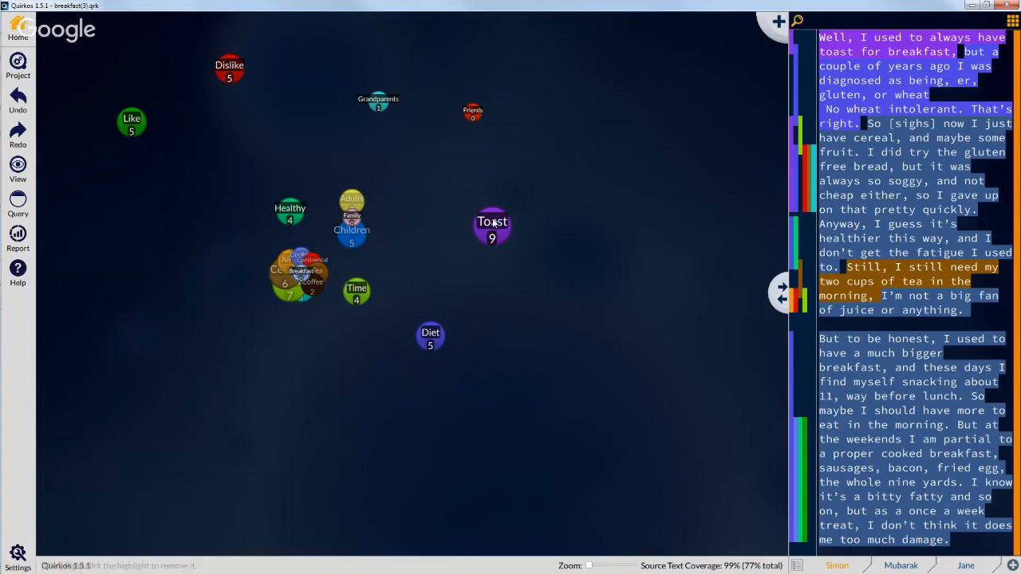
mouse_move(299, 268)
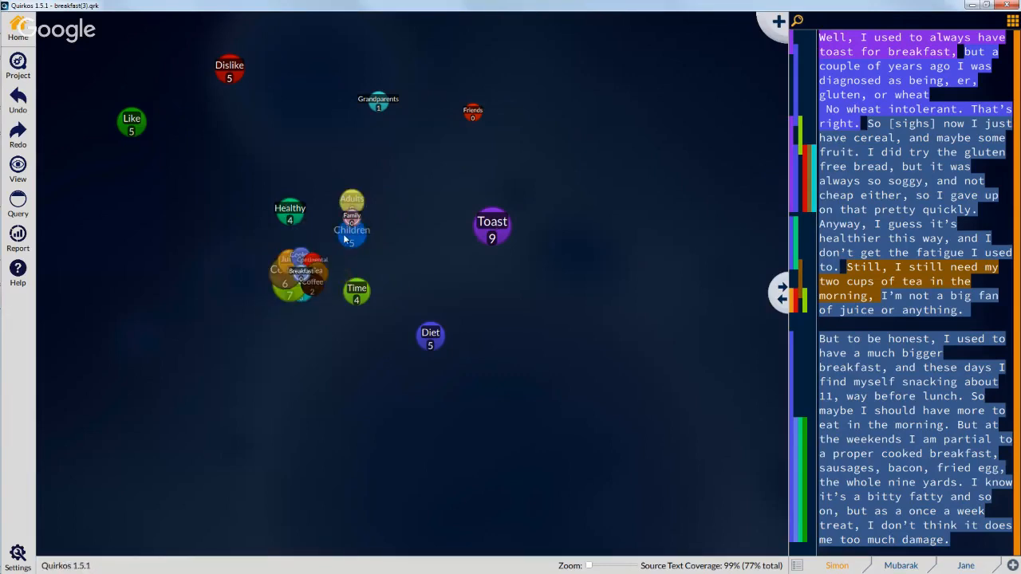
drag(588, 565, 597, 565)
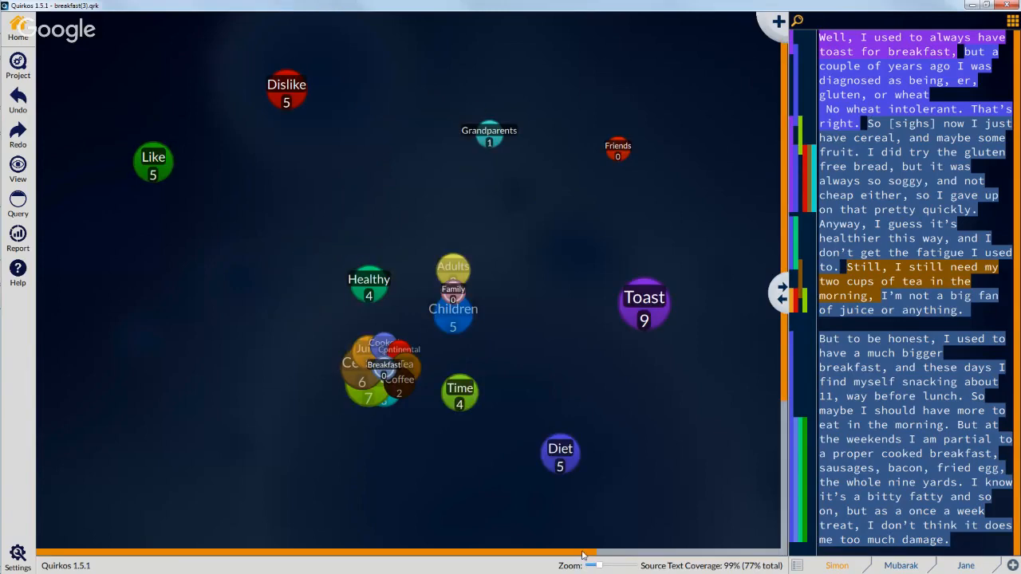
scroll(631, 467, down, 3)
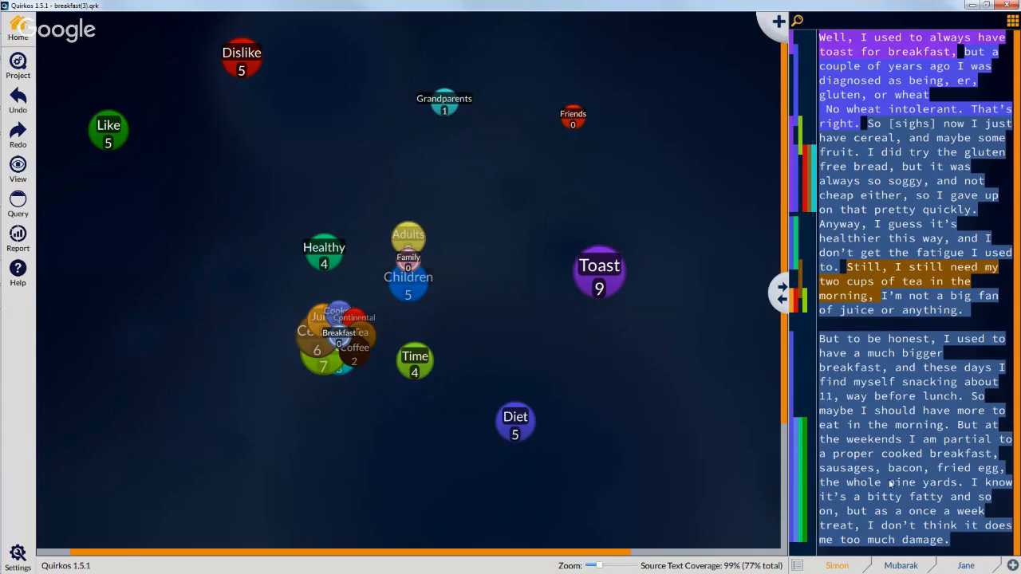
Step: View the options for adding and importing sources, and leave them without choosing one
click(1013, 565)
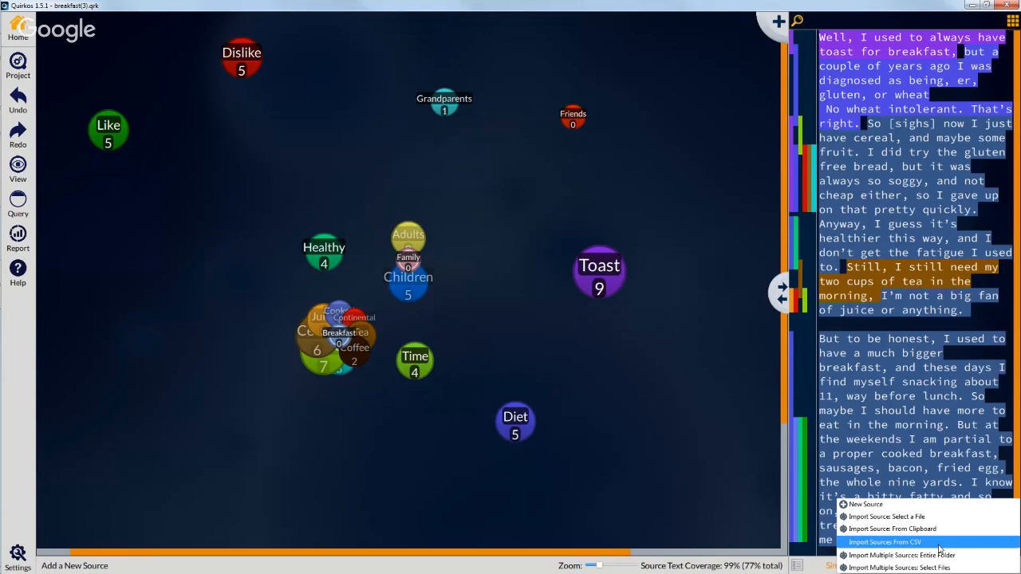
click(847, 358)
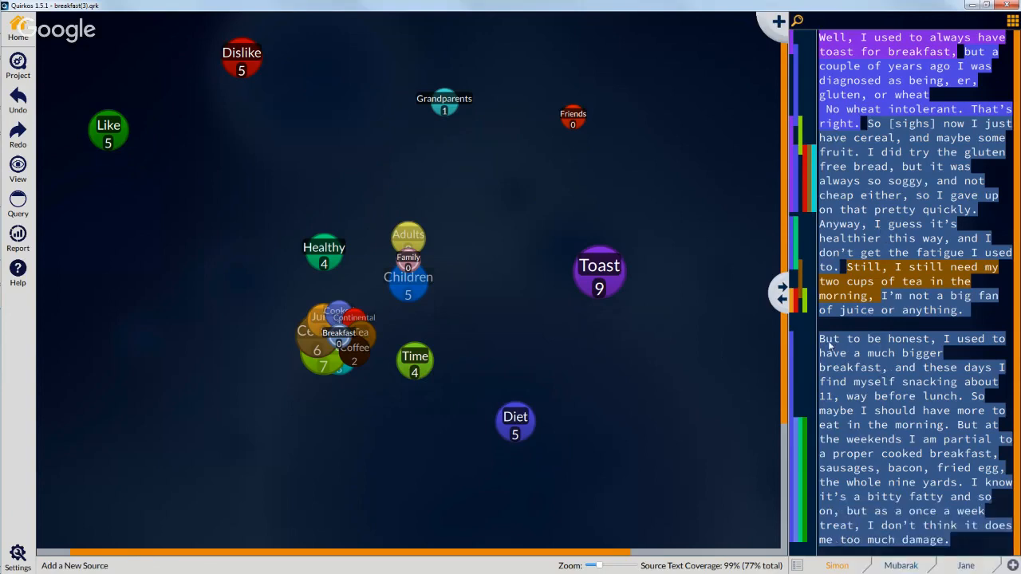
Step: Code the passage from "But to be honest, I used to have a much bigger breakfast" through "way before lunch. So maybe" to the Time theme
drag(820, 341, 855, 412)
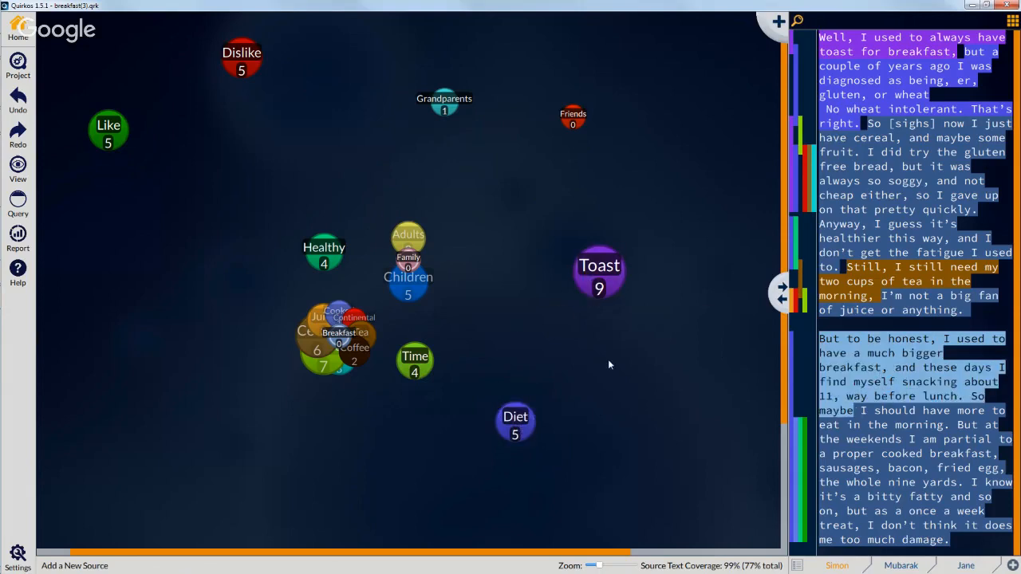
drag(608, 364, 423, 362)
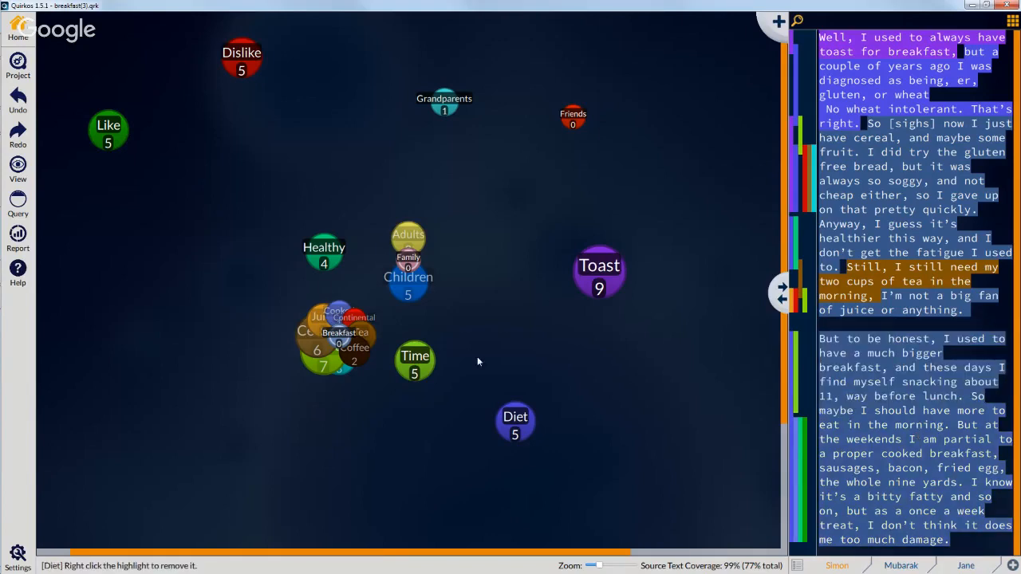
Step: Review the quotes coded to the Toast theme across the sources, and return to the theme canvas
double_click(605, 278)
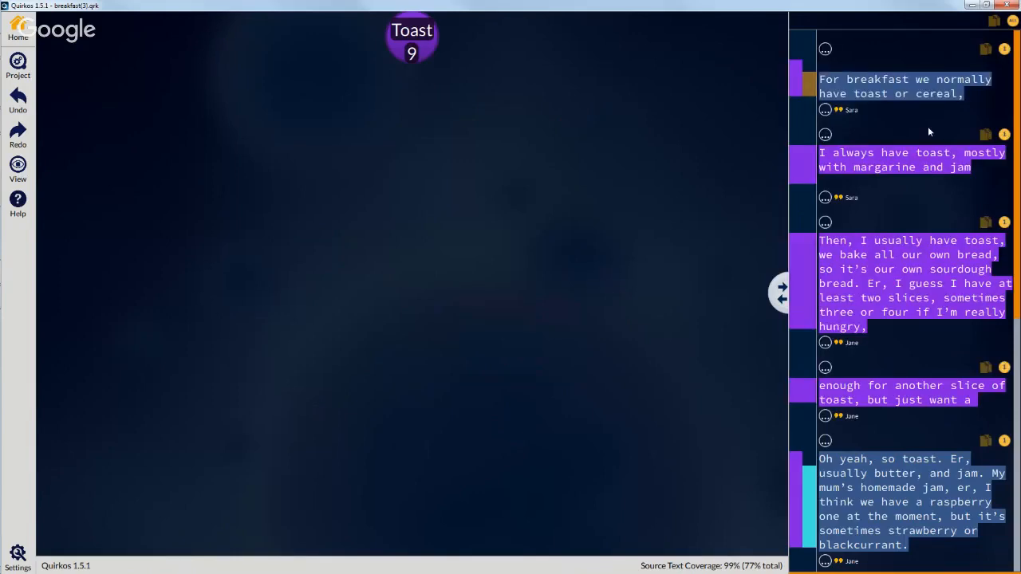
scroll(927, 127, down, 1)
scroll(928, 129, down, 5)
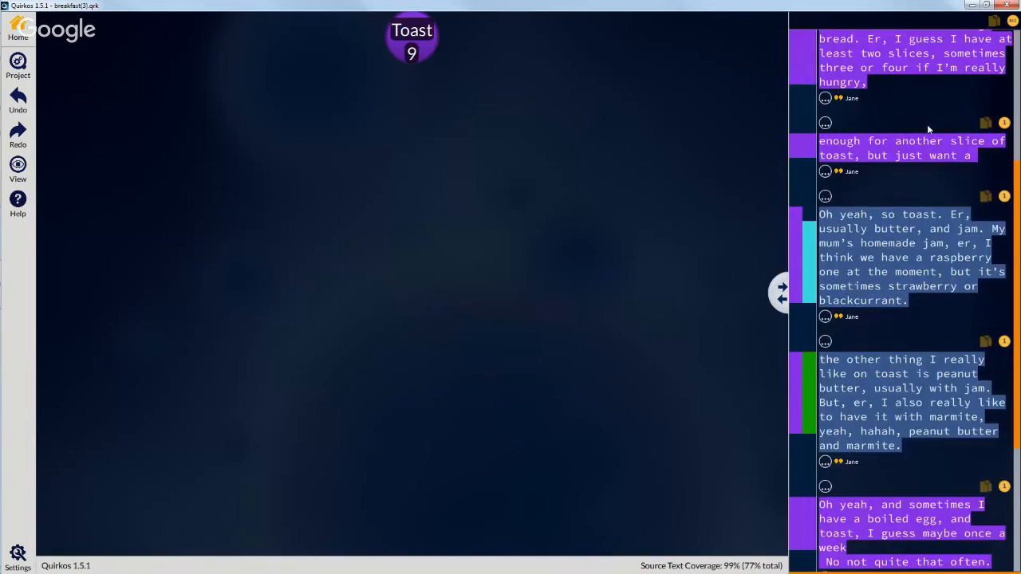
scroll(925, 129, up, 1)
scroll(924, 131, up, 2)
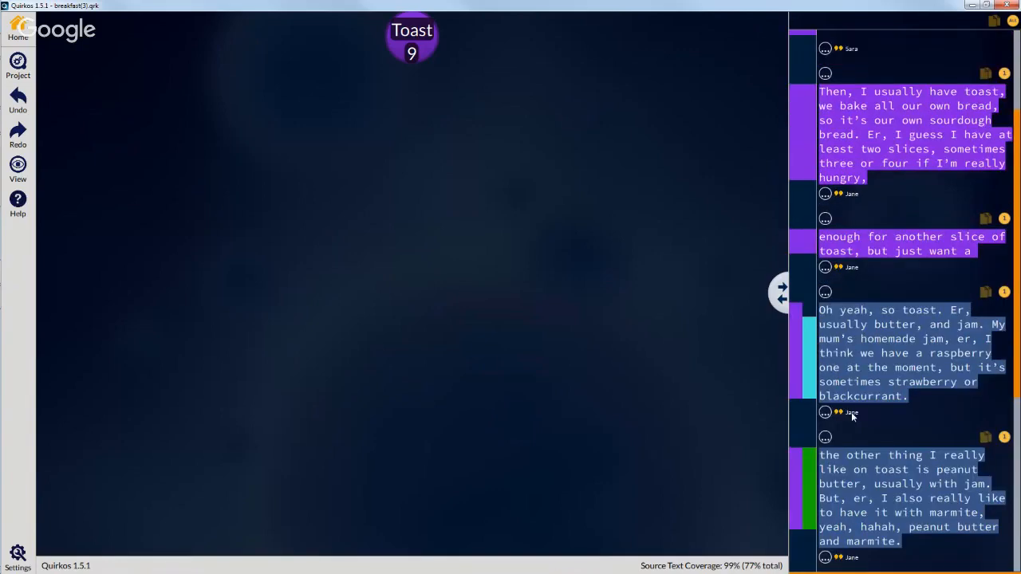
scroll(858, 168, up, 2)
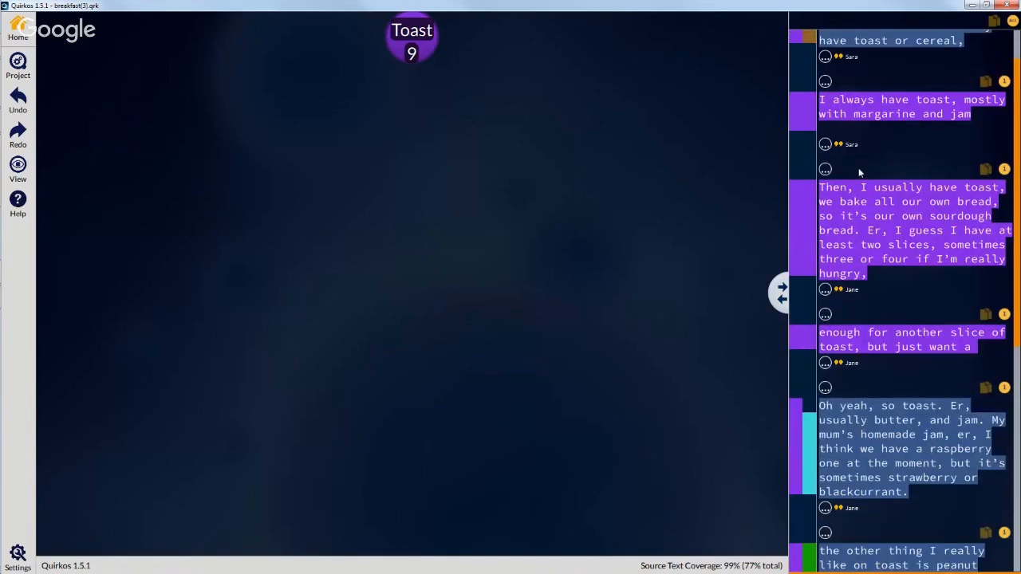
scroll(858, 167, up, 2)
mouse_move(38, 44)
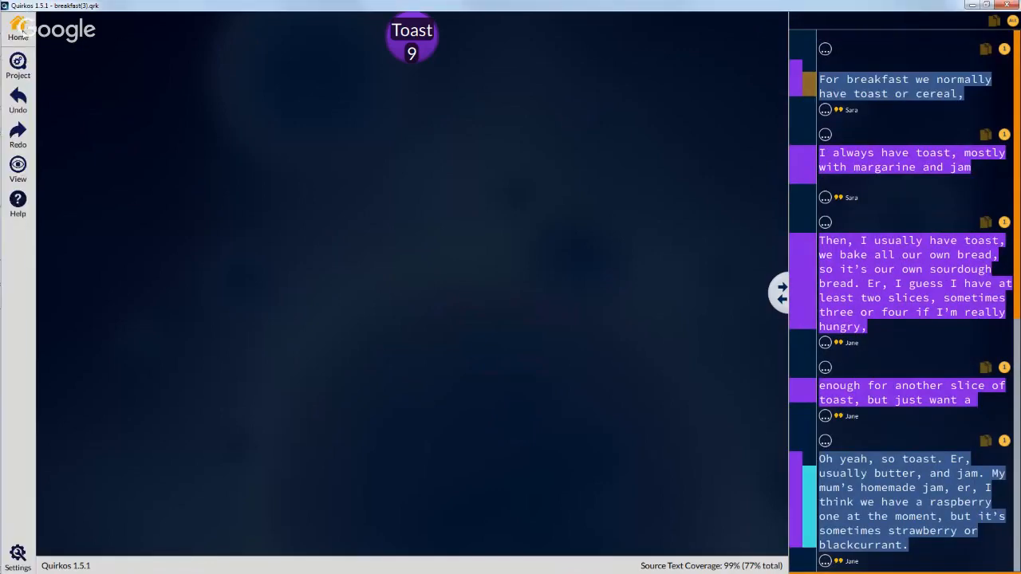
click(19, 27)
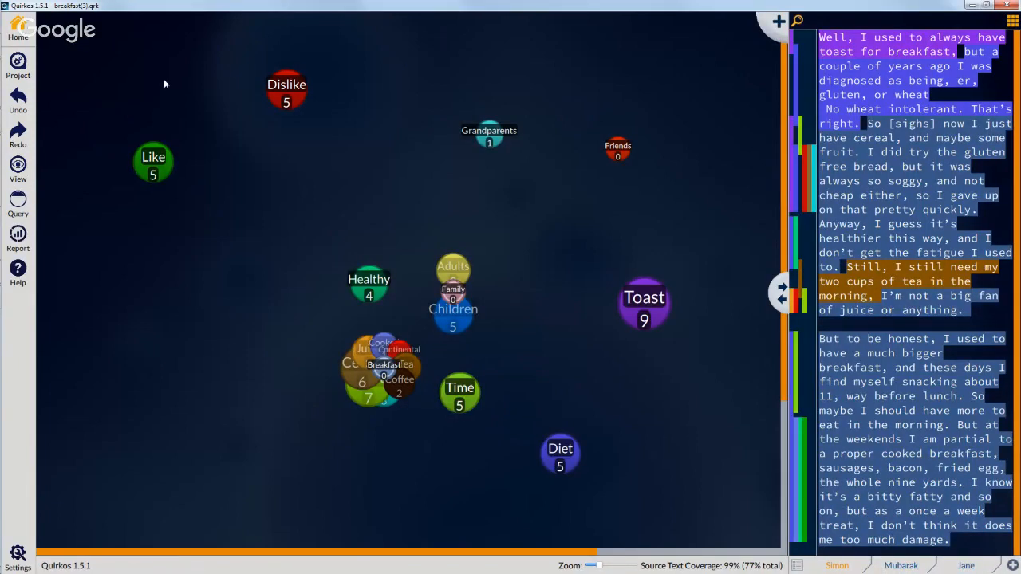
Step: Move the Breakfast theme group a short distance left on the canvas, clear of the Time theme
click(385, 371)
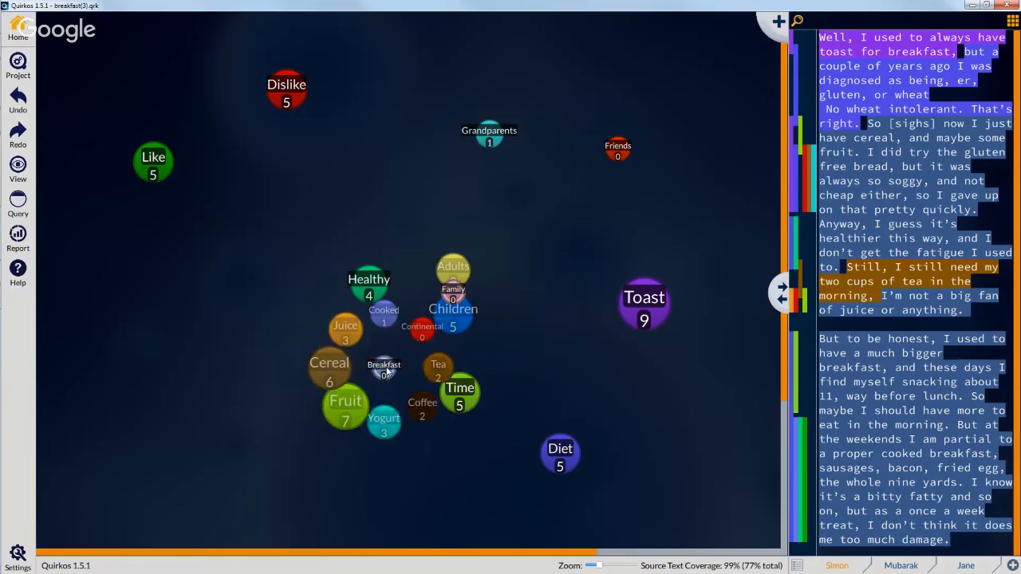
drag(387, 372, 312, 367)
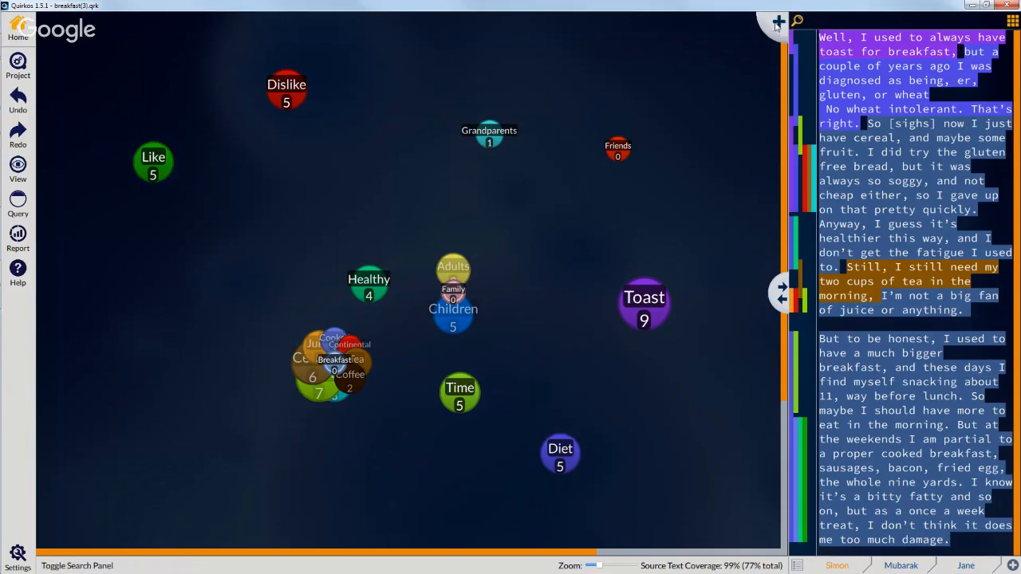
Step: Create a theme titled Bacon with the description "Cured pig meat" and the pink colour #fa55b3
click(778, 24)
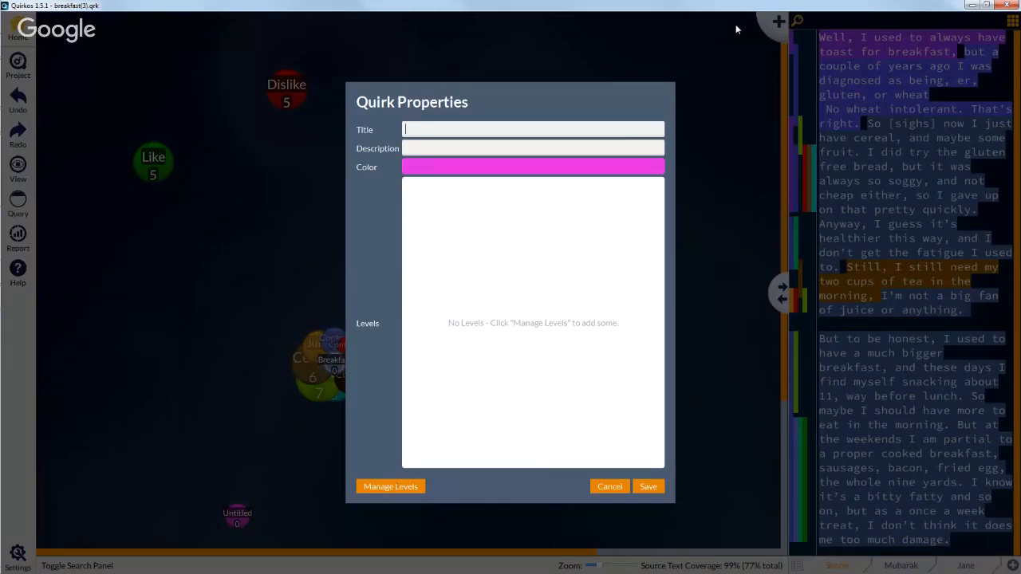
text(Bacon)
click(466, 144)
text(Cured pig meat)
click(483, 171)
mouse_move(517, 226)
mouse_down()
mouse_move(524, 236)
mouse_move(505, 224)
mouse_up()
drag(629, 196, 626, 186)
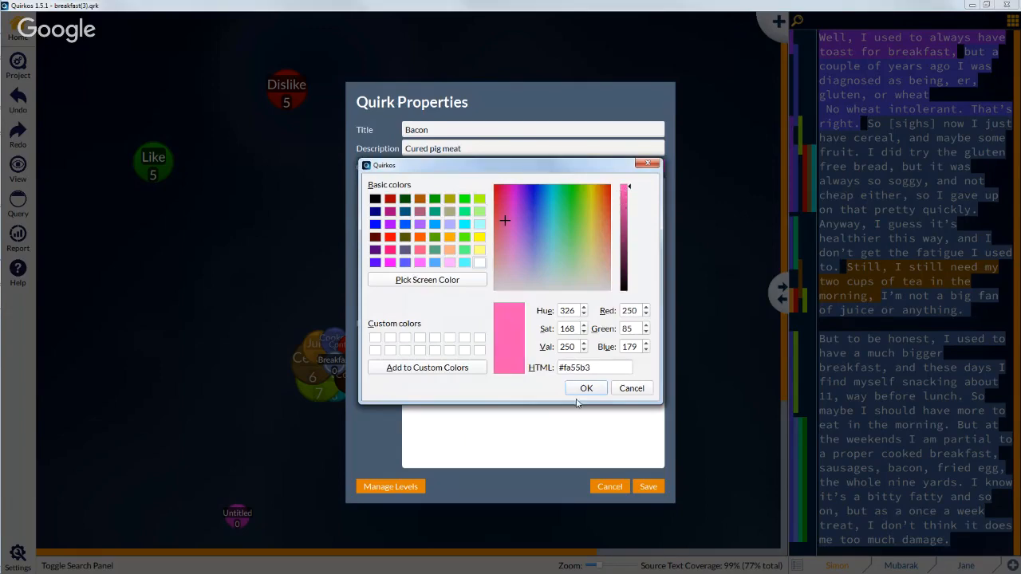
click(598, 393)
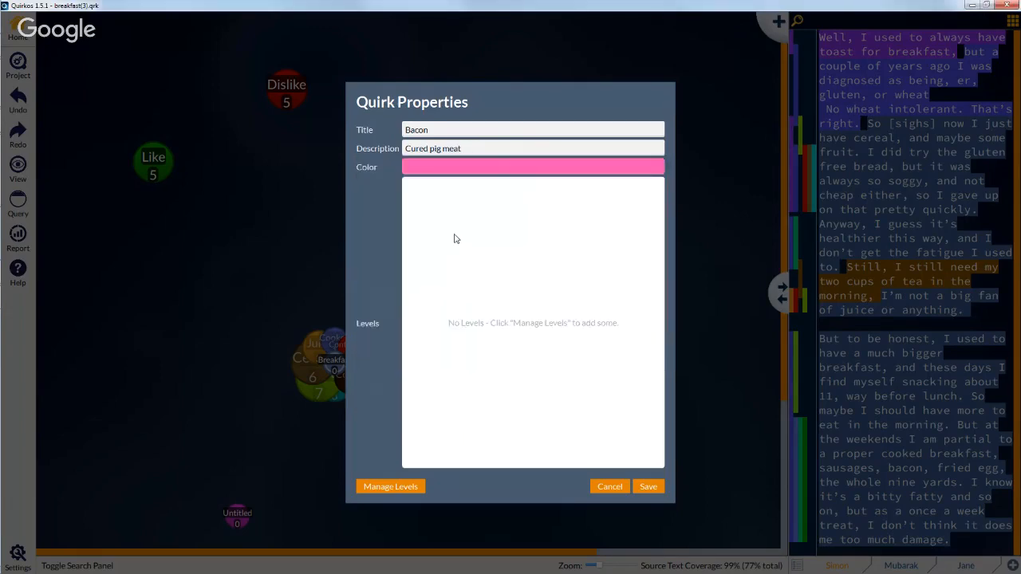
click(650, 488)
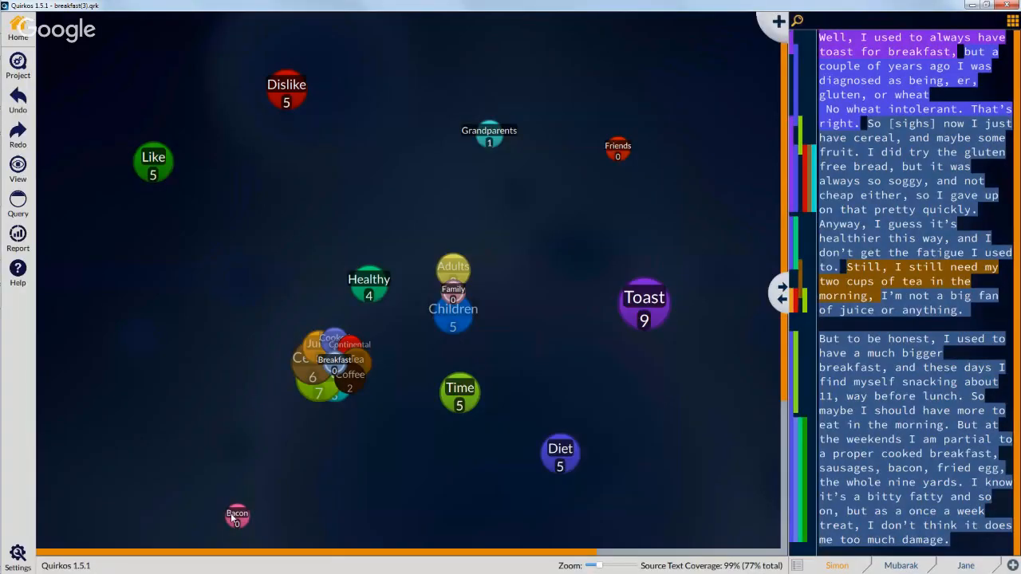
Step: Code the passage from "I am partial to a proper cooked breakfast" to "the whole nine yards" to Bacon, and group Bacon under Breakfast
drag(232, 518, 200, 313)
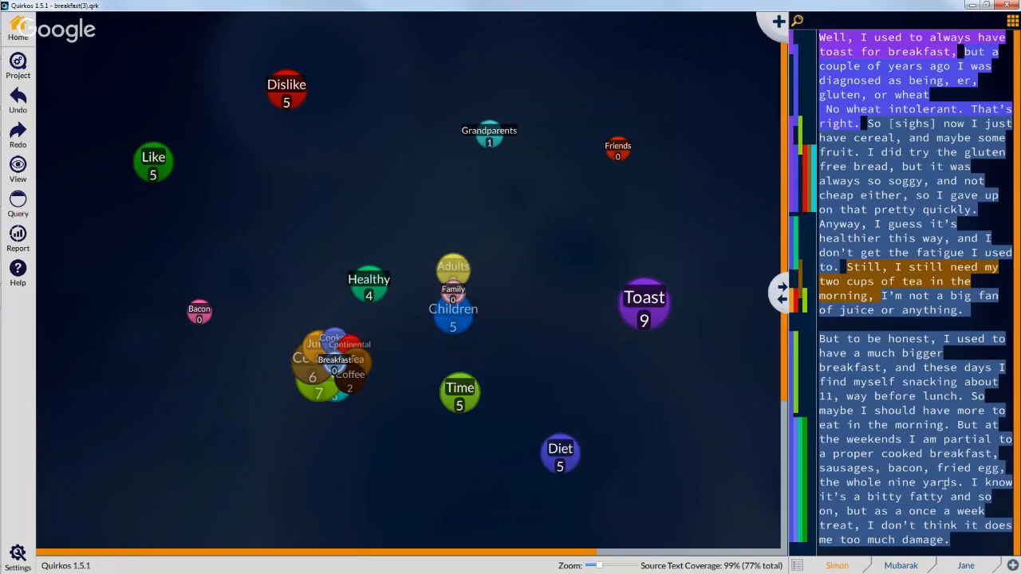
drag(909, 439, 201, 318)
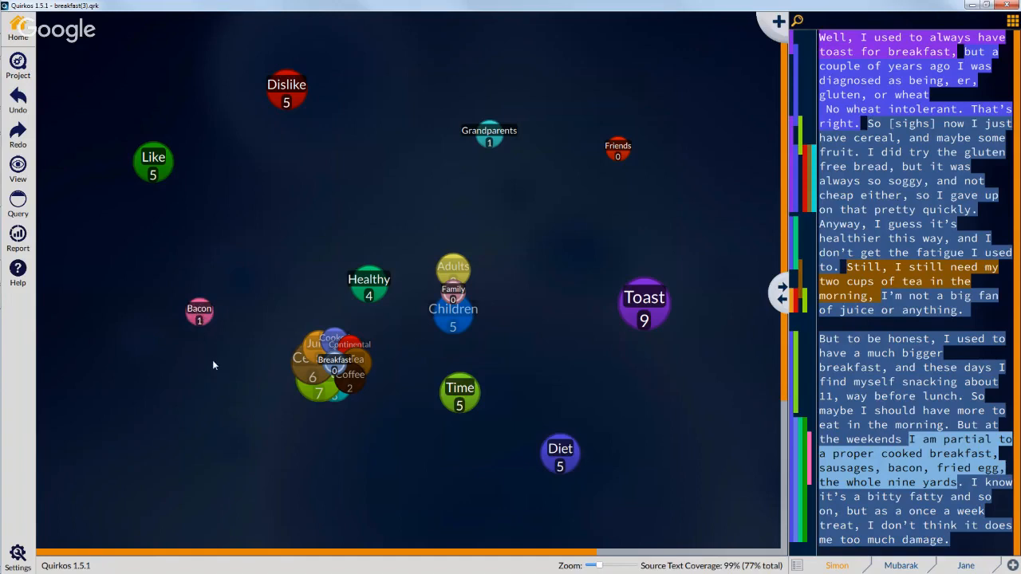
drag(200, 313, 369, 412)
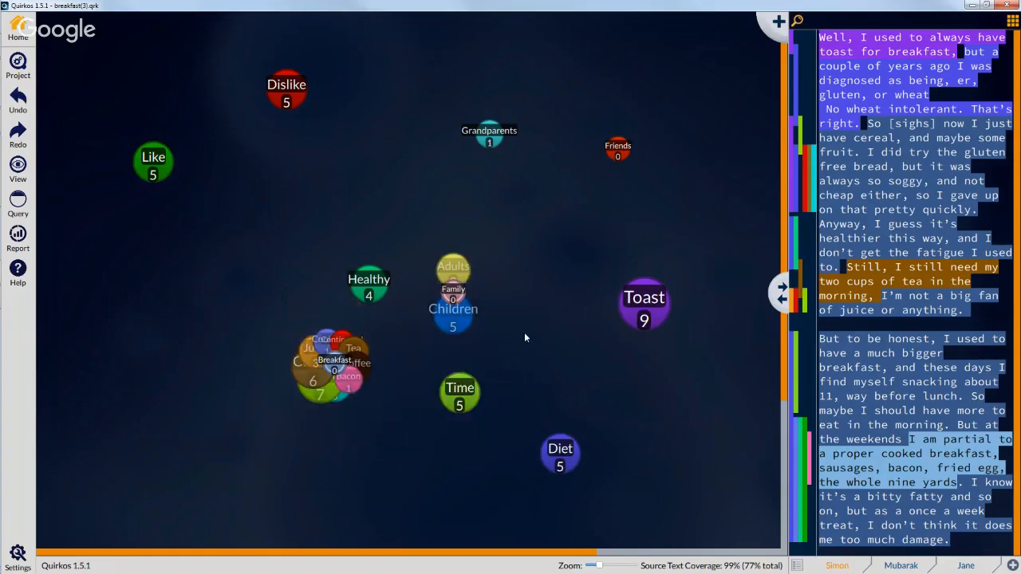
Step: Review the quotes coded to the Breakfast group, narrow them to the Cereal theme, and return to the canvas
mouse_move(334, 367)
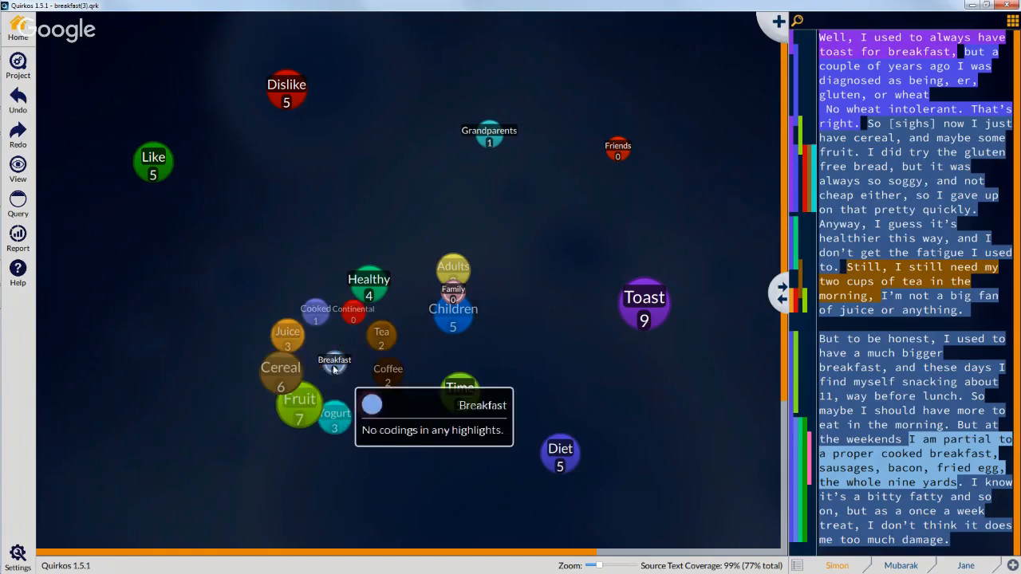
double_click(334, 368)
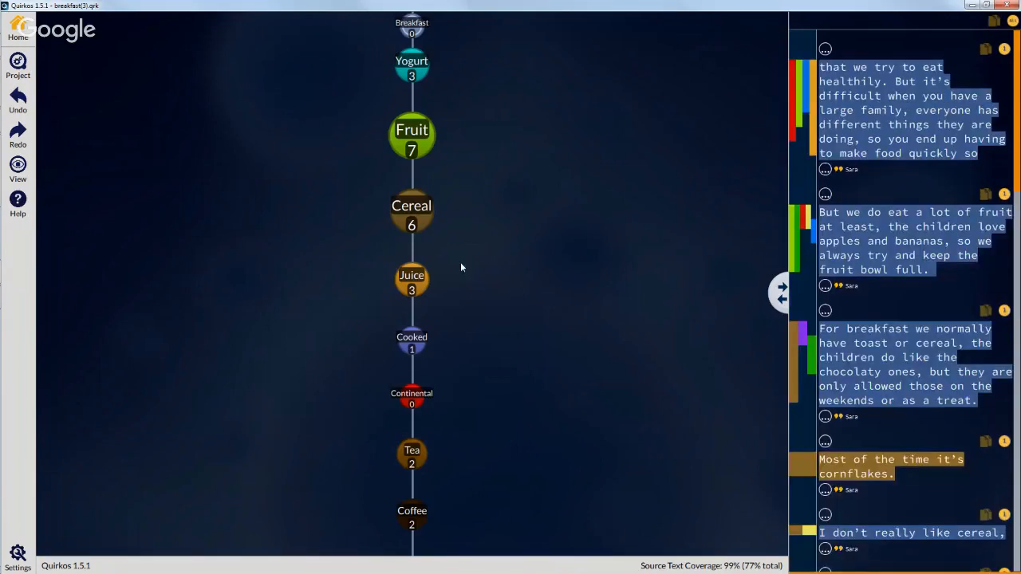
scroll(463, 260, down, 2)
scroll(465, 259, up, 2)
click(408, 205)
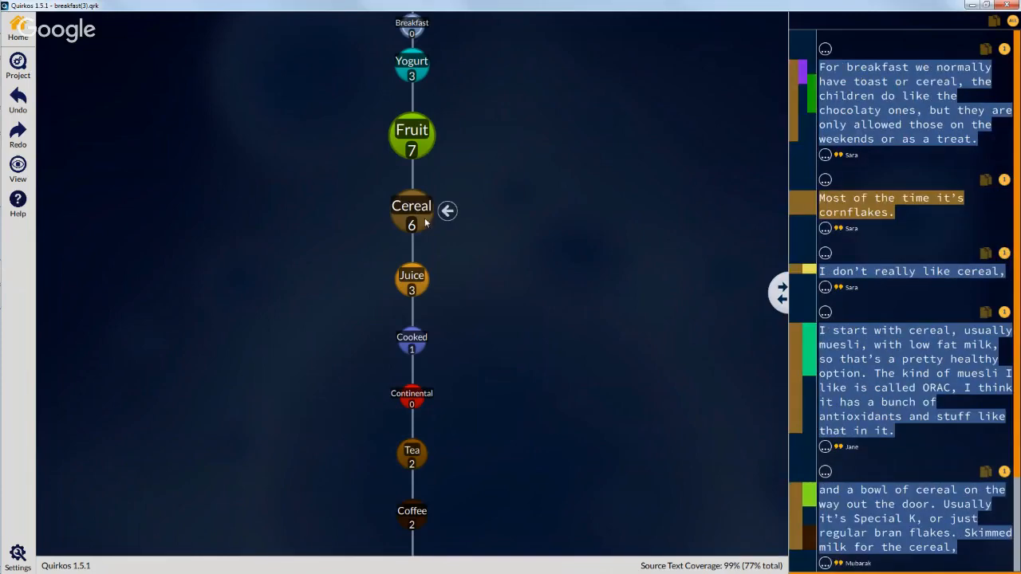
scroll(891, 225, down, 3)
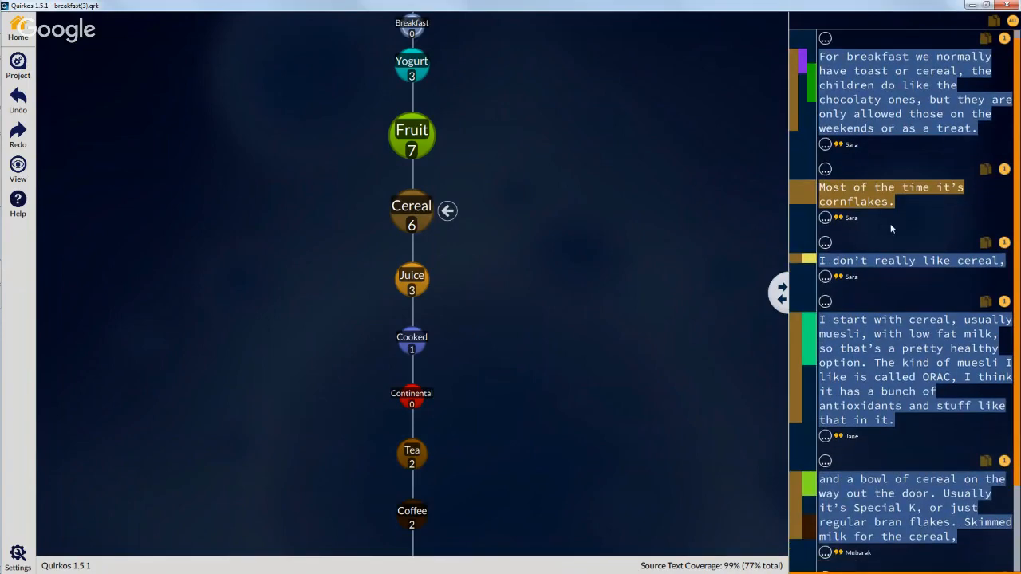
scroll(897, 225, up, 3)
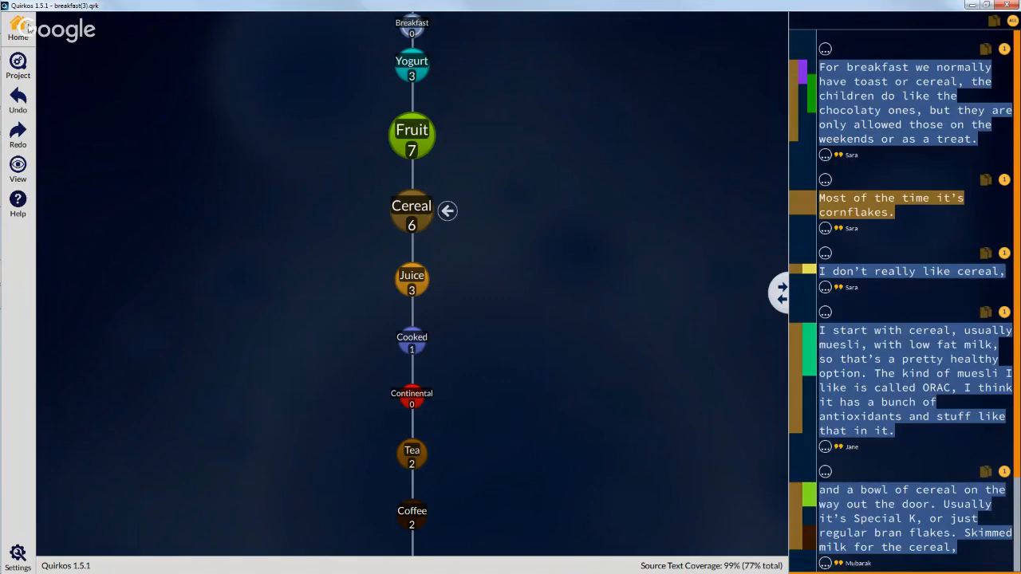
click(24, 29)
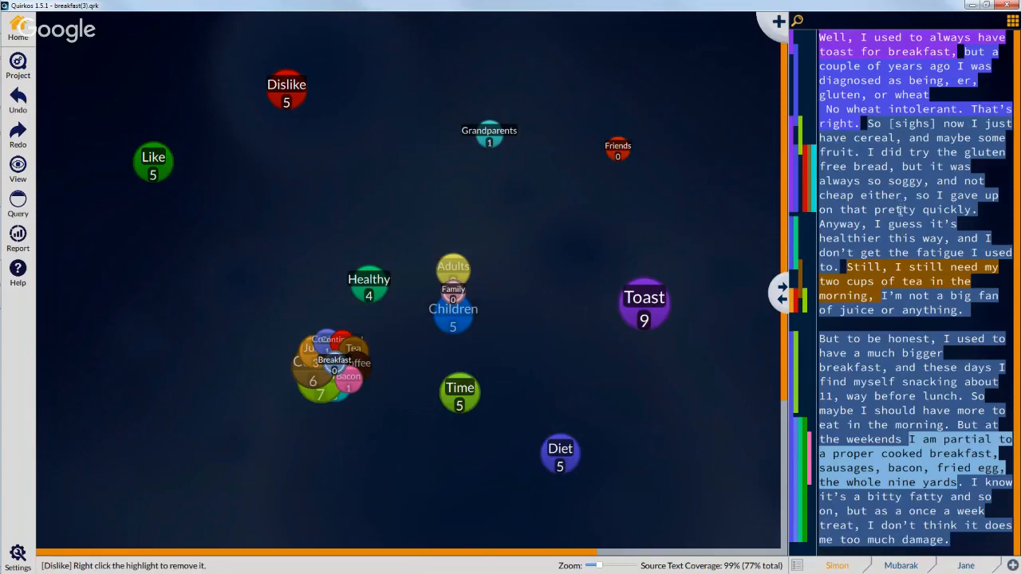
Step: Browse the interview sources through their tabs and the full source list, and open the second source in that list
click(909, 567)
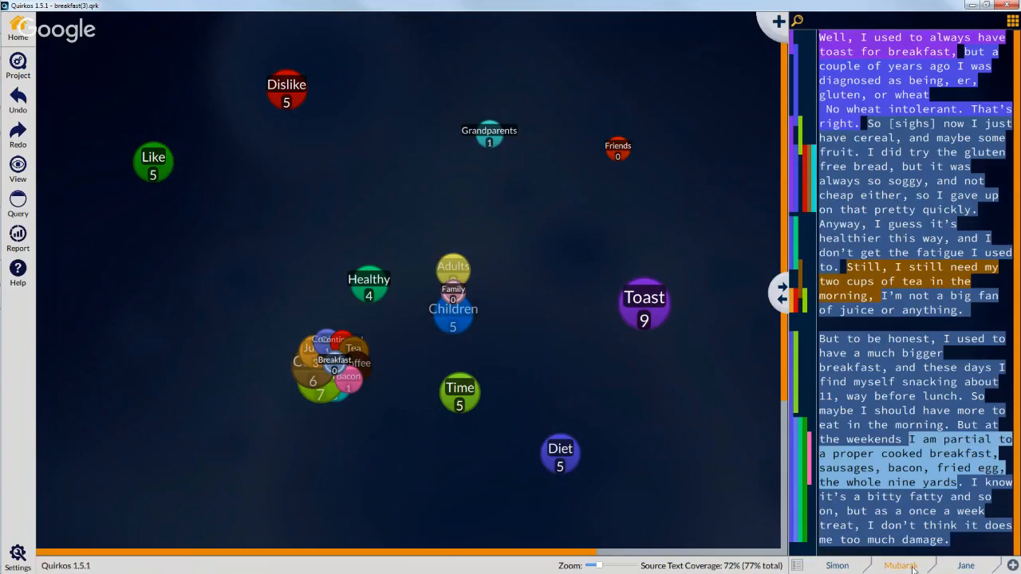
click(980, 568)
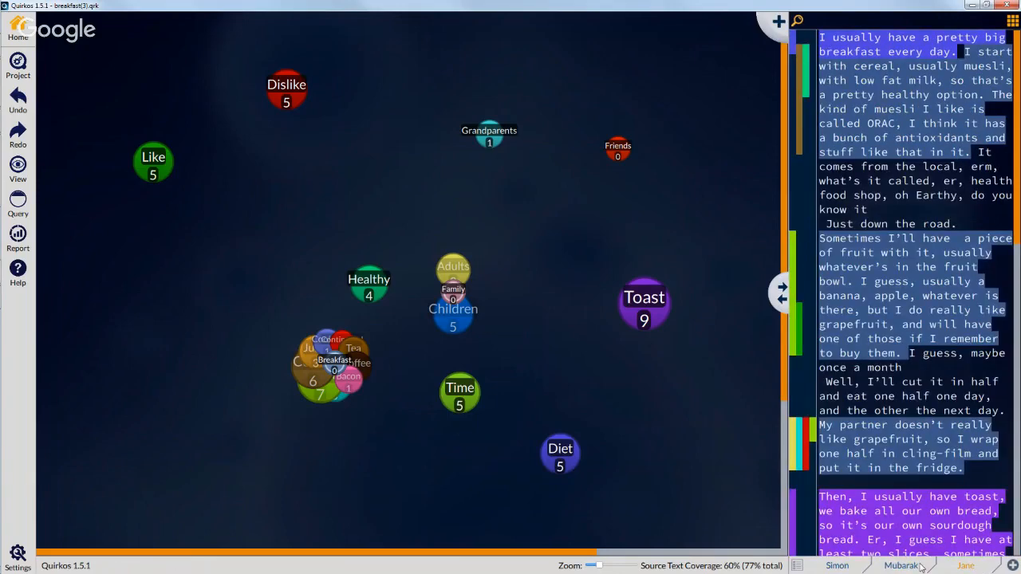
click(837, 565)
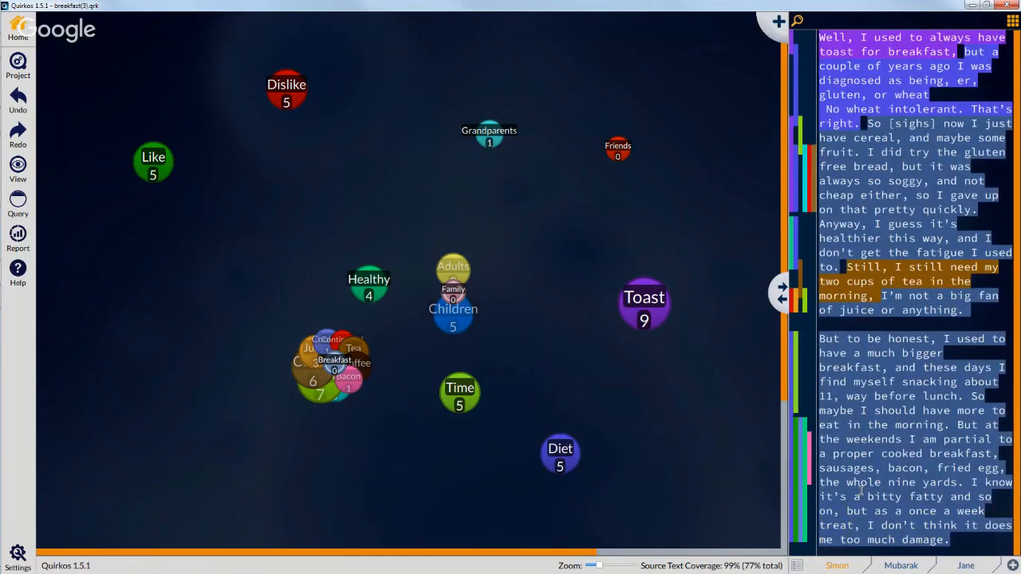
click(797, 566)
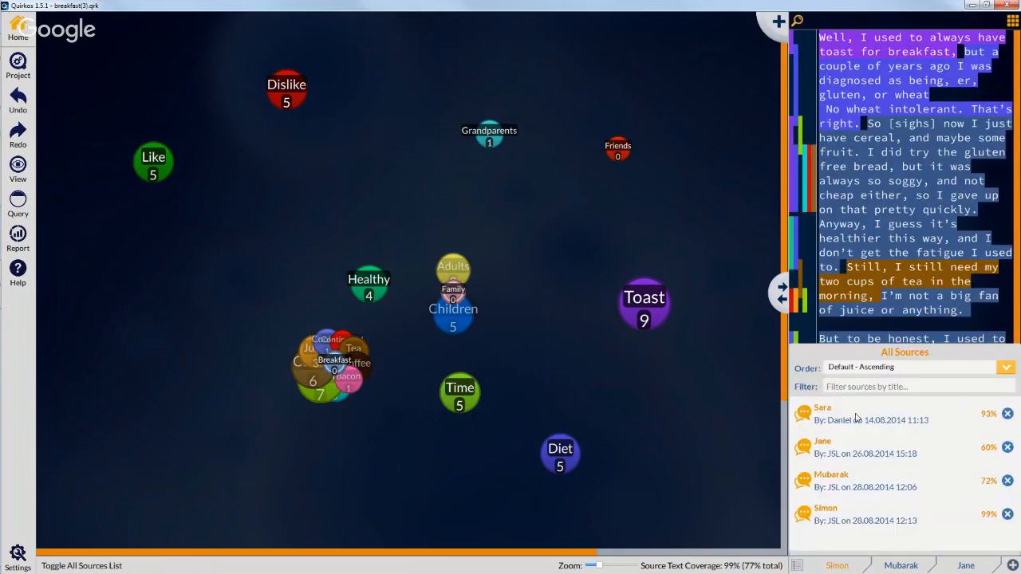
click(856, 417)
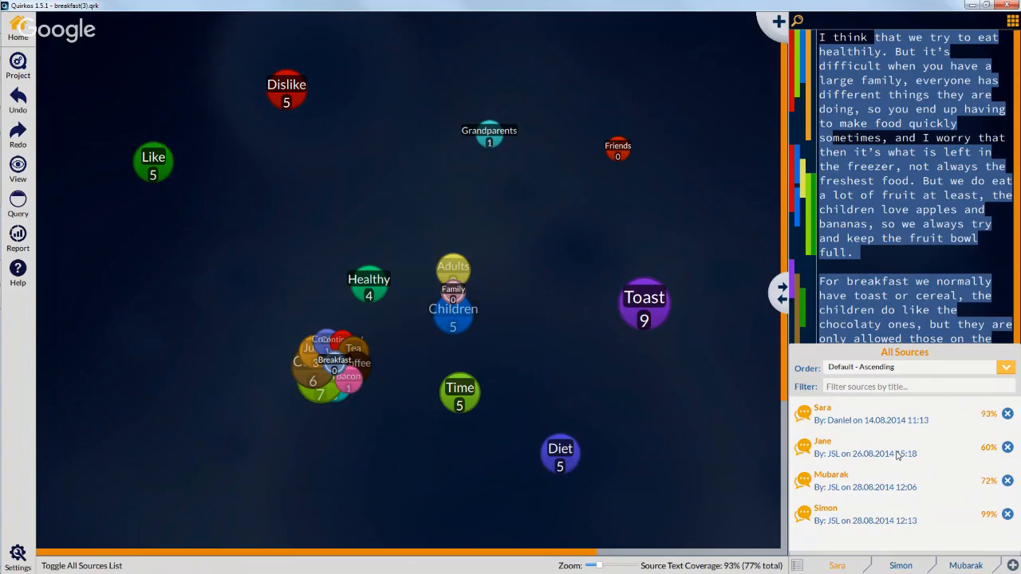
click(898, 453)
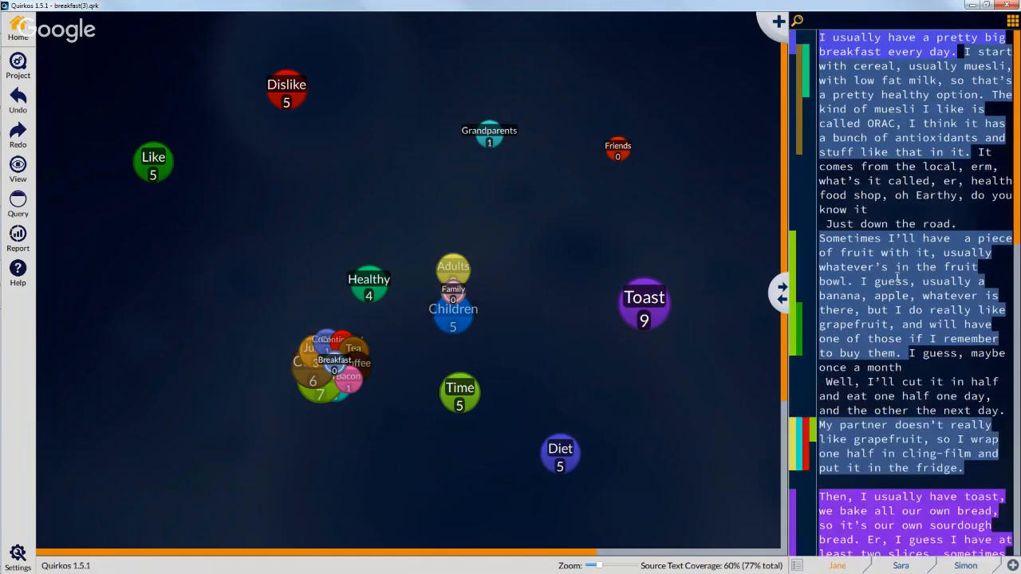
Step: Code the passage "Well, I'll cut it in half and eat one half one day, and the other the next day" to the Diet theme
scroll(896, 262, down, 2)
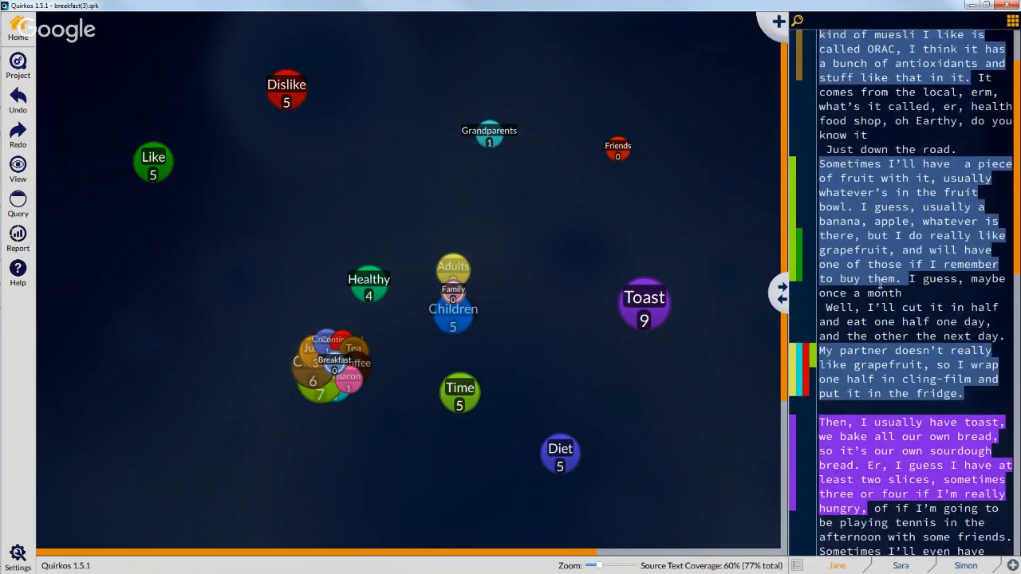
drag(828, 307, 1000, 336)
drag(917, 321, 560, 452)
click(932, 322)
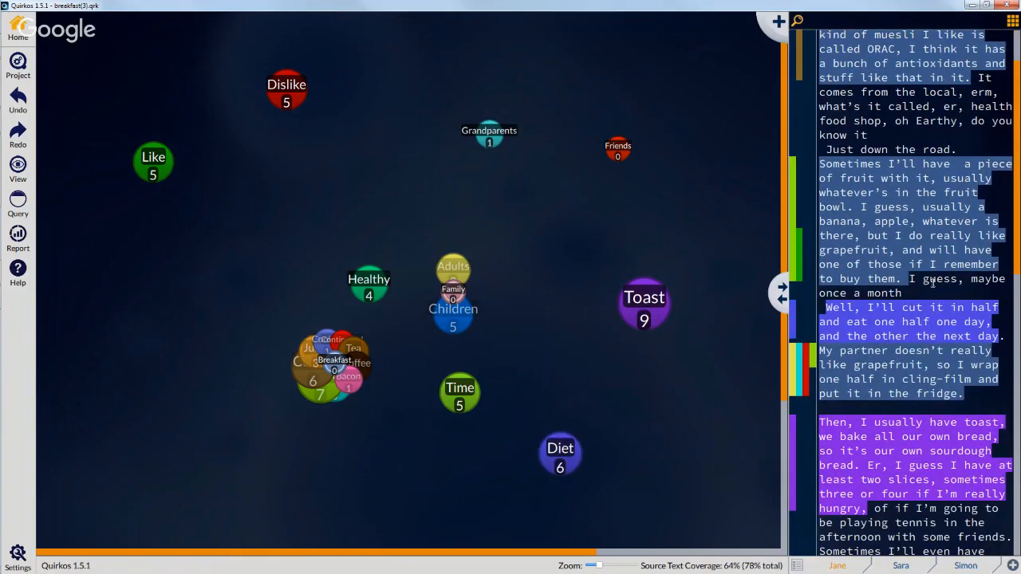
Step: Code the passage "Sometimes I'll even have some oatcakes if I'm not quite hungry" to the Toast theme
scroll(932, 278, down, 2)
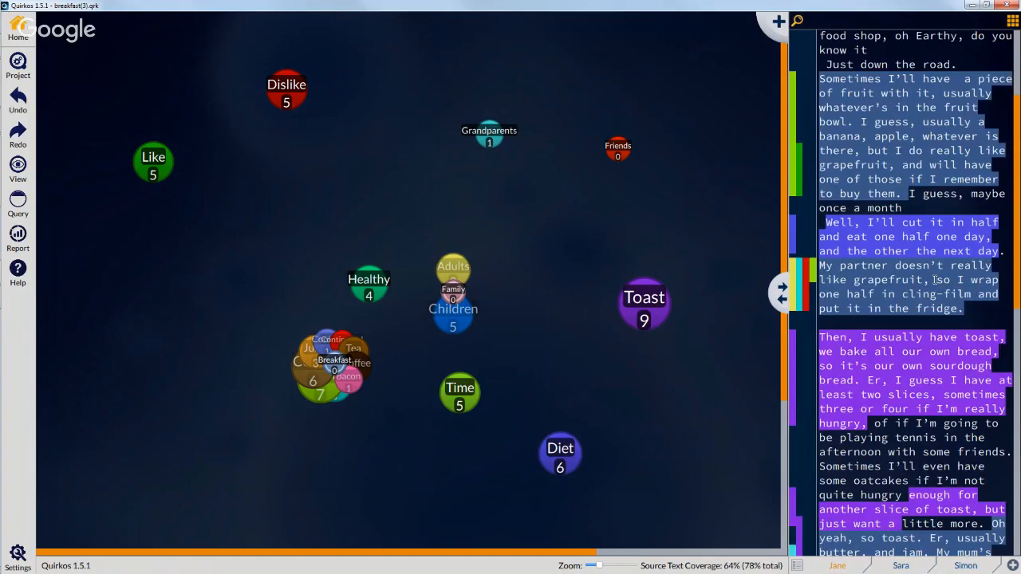
scroll(906, 420, down, 2)
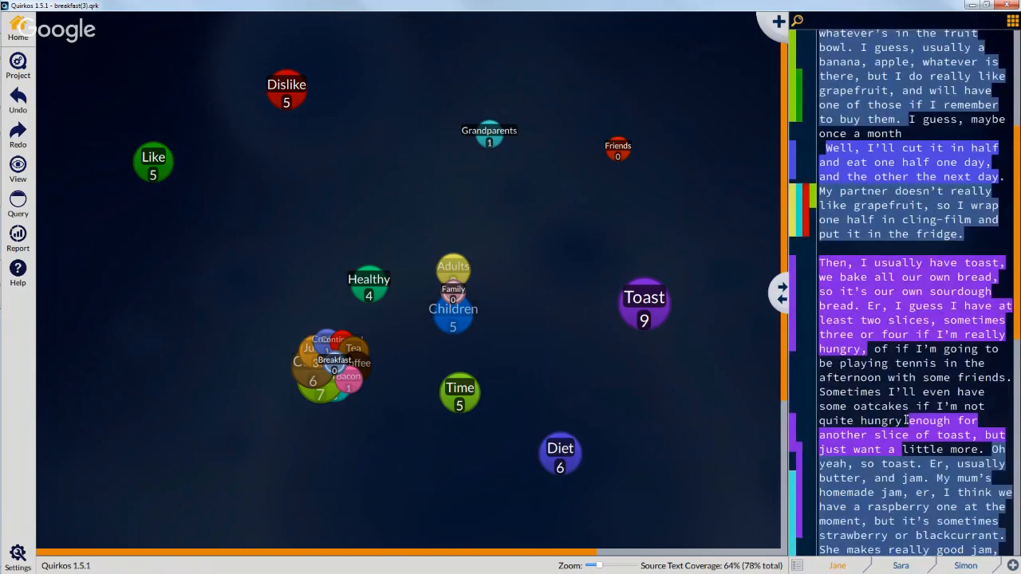
drag(907, 421, 337, 359)
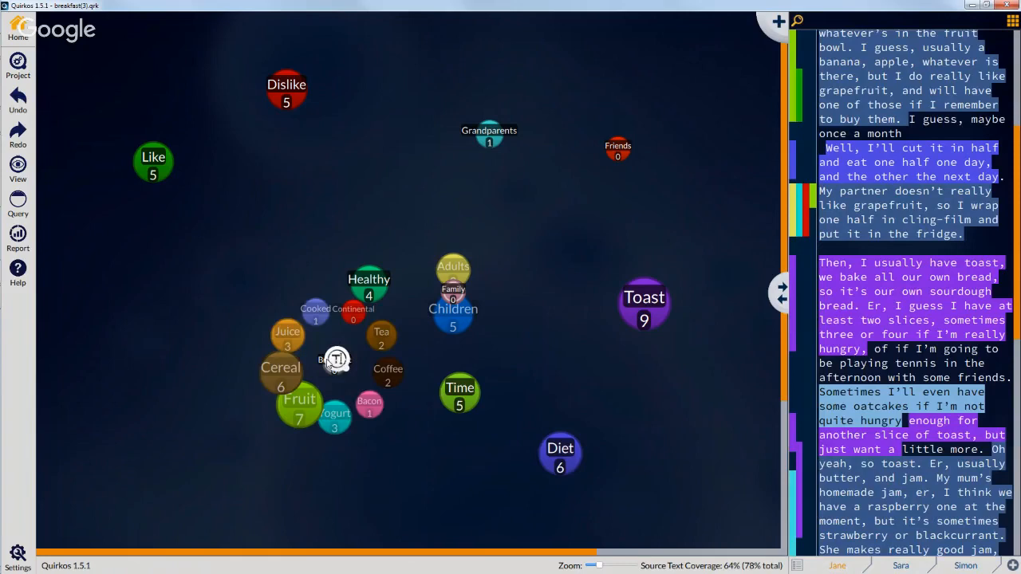
drag(336, 359, 656, 313)
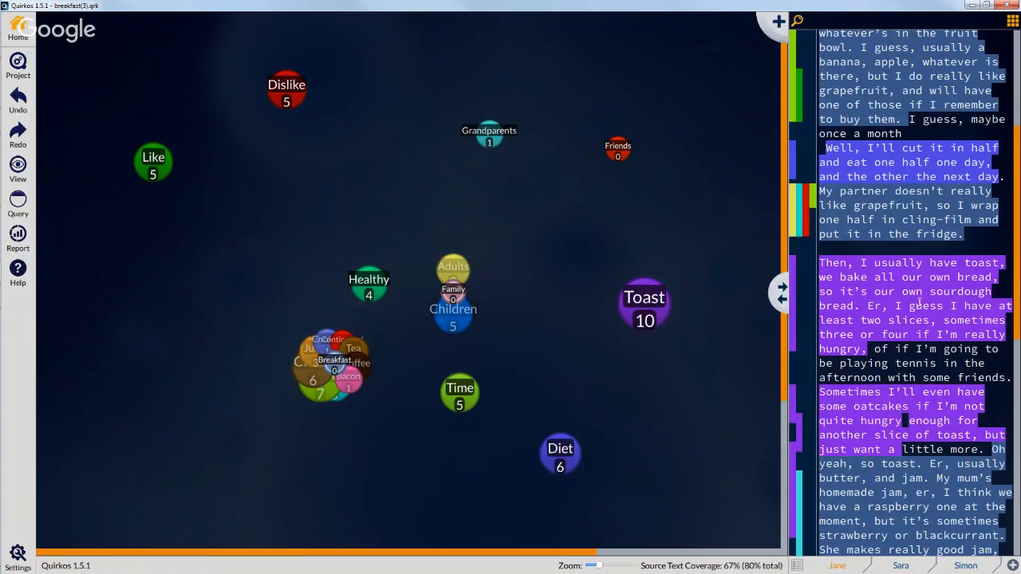
Step: Add an Occupation property with the value Doctor to the properties of the currently open source
scroll(920, 302, down, 2)
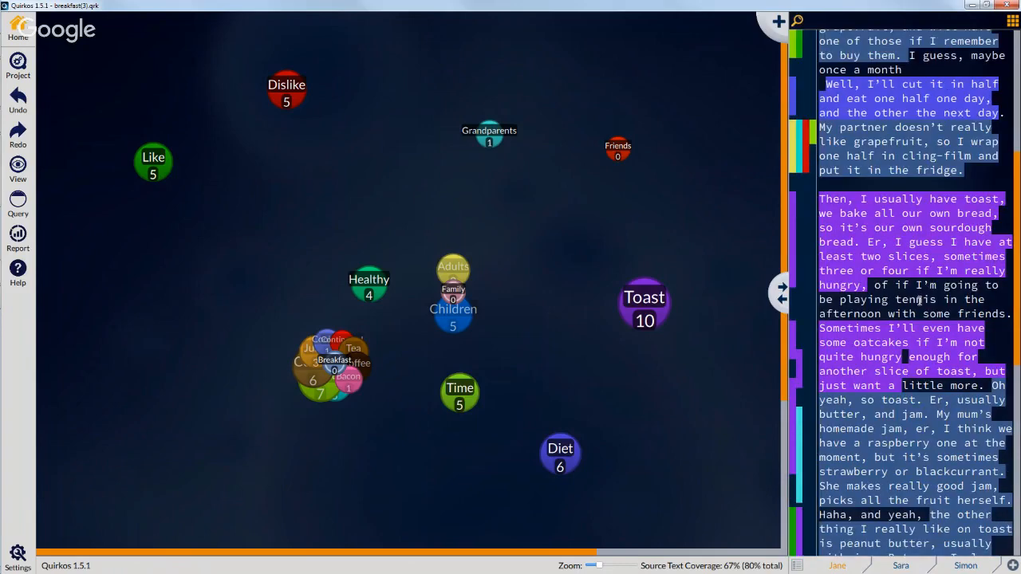
scroll(919, 300, up, 4)
scroll(921, 301, up, 4)
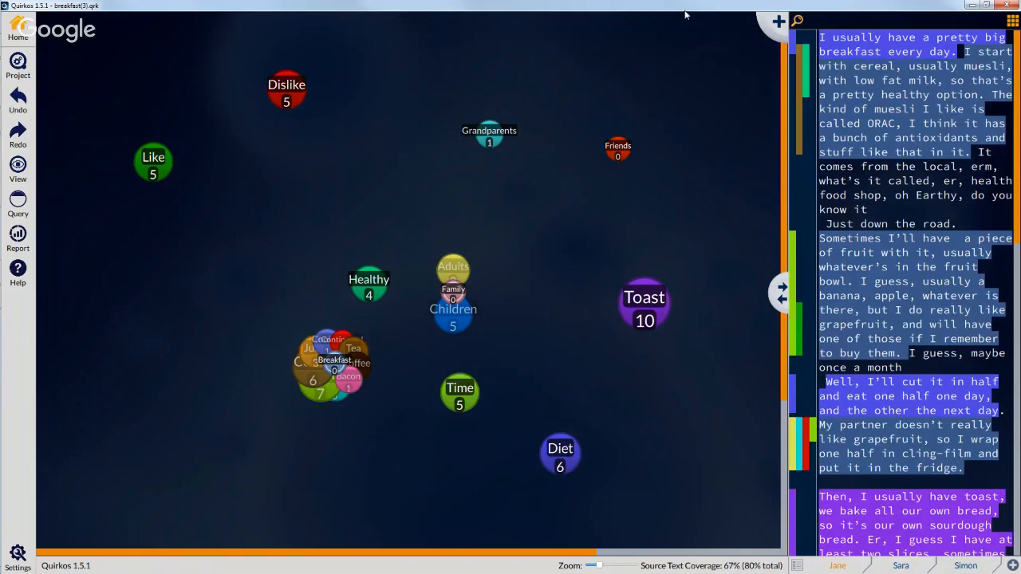
click(1011, 24)
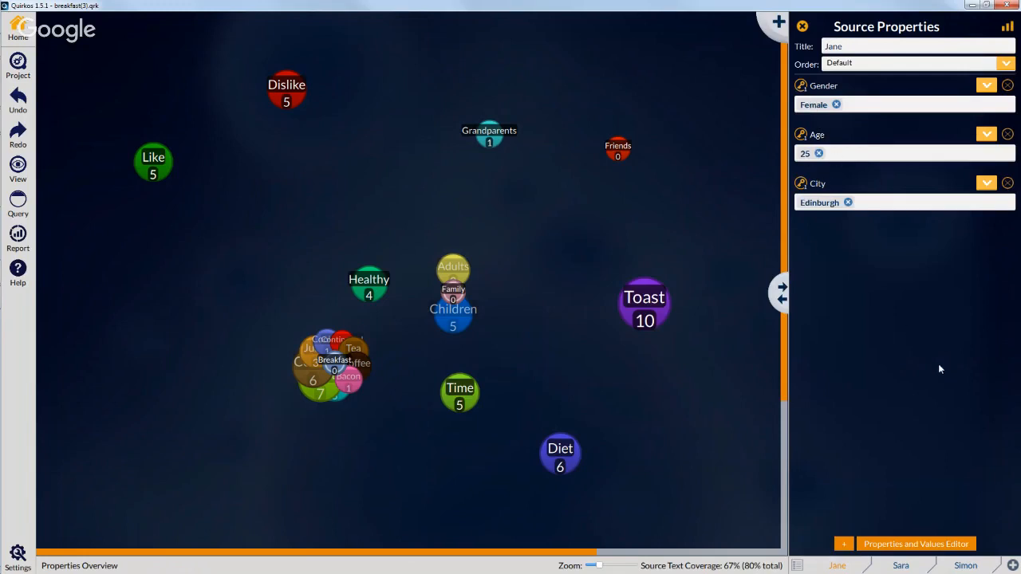
click(844, 545)
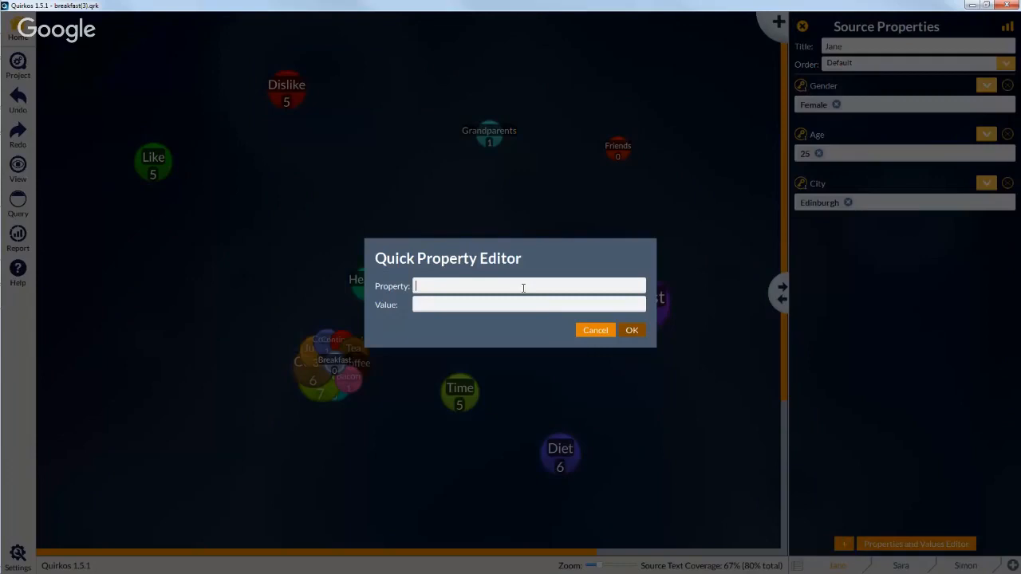
text(Oc)
key(BackSpace)
key(BackSpace)
text(Occupation)
key(Tab)
text(Doctor)
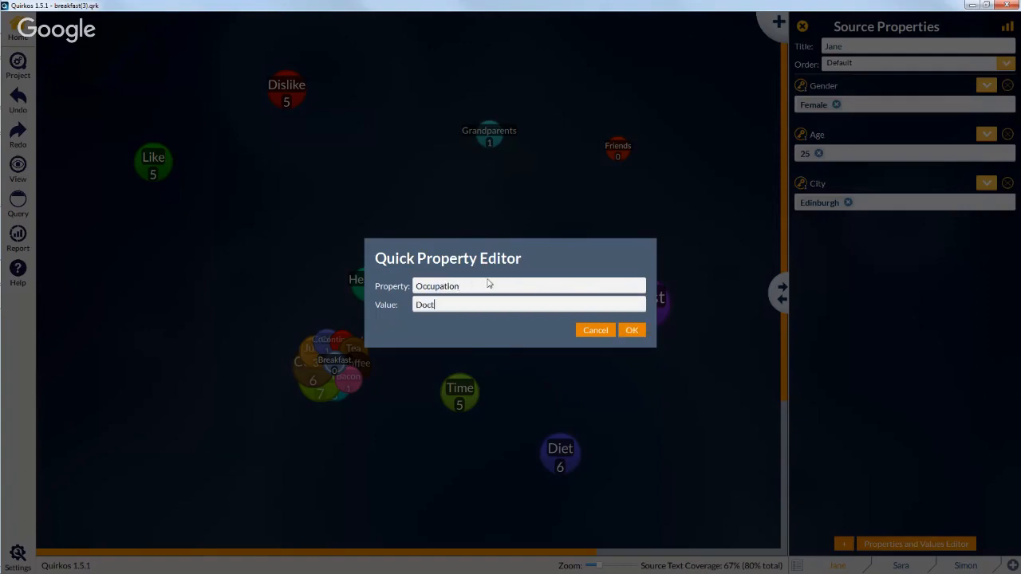
click(635, 332)
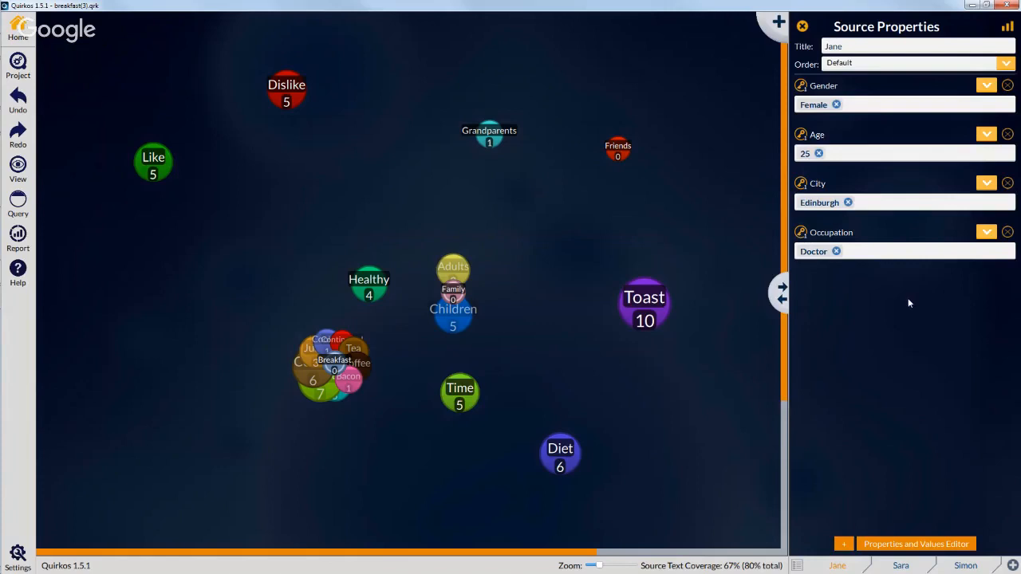
Step: Assign the second tabbed source a new Occupation value, Banker, in its source properties
click(897, 566)
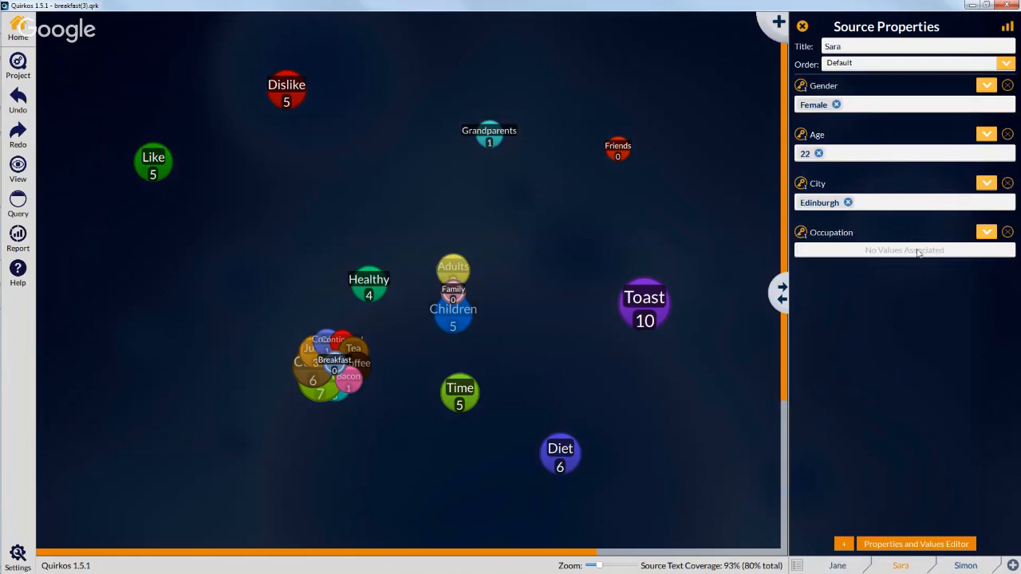
click(987, 233)
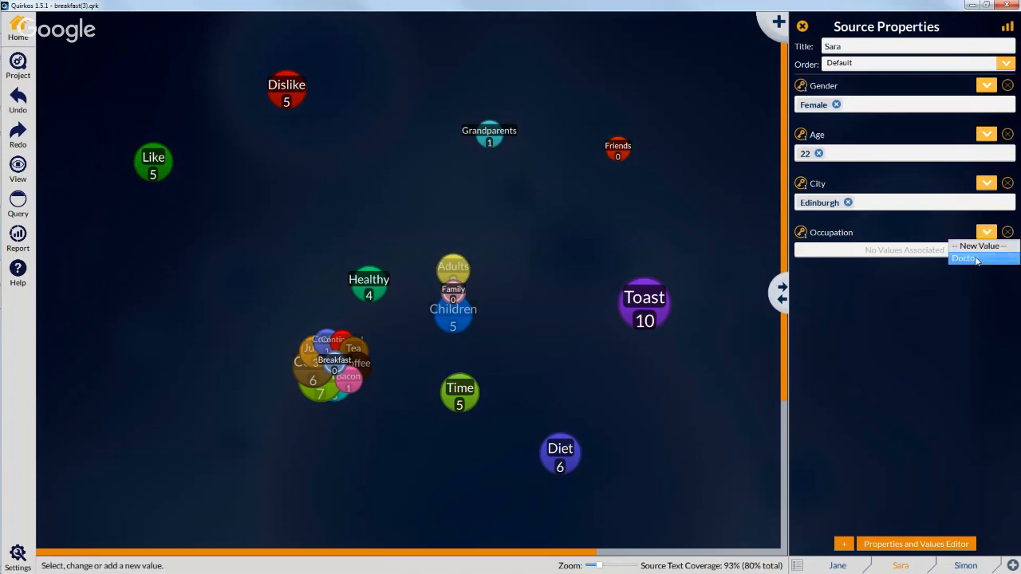
click(987, 234)
click(988, 235)
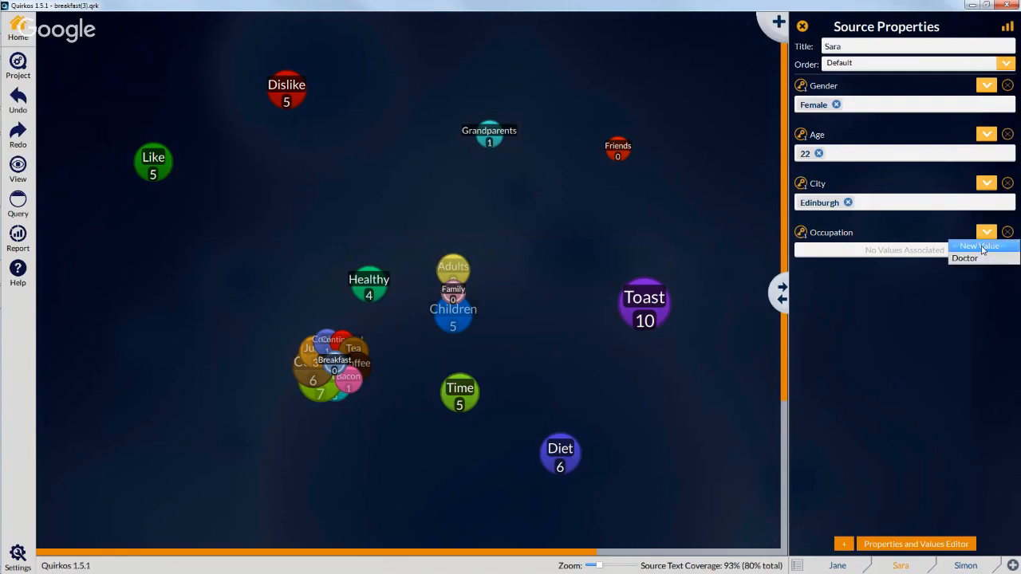
click(981, 247)
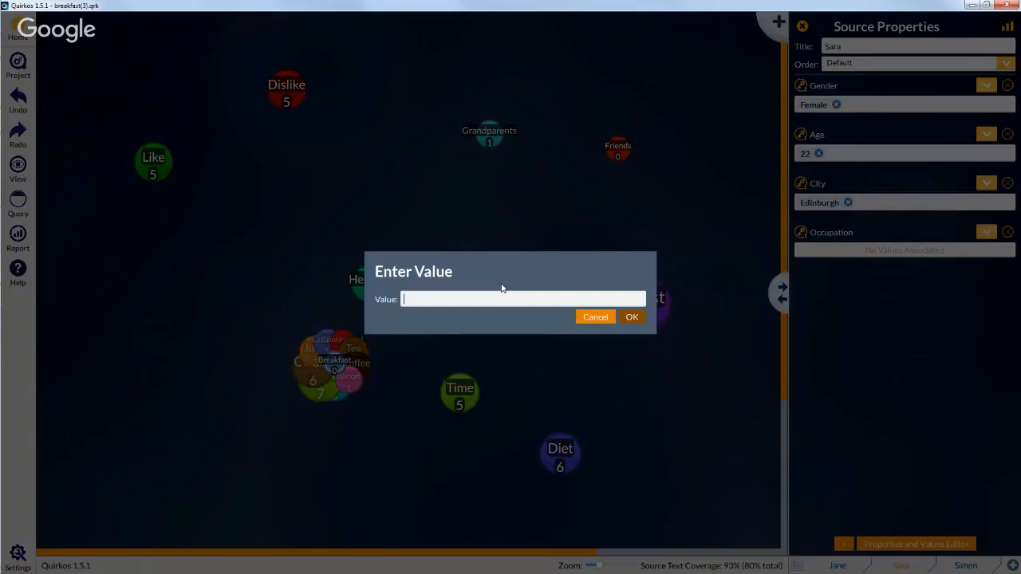
text(Banker)
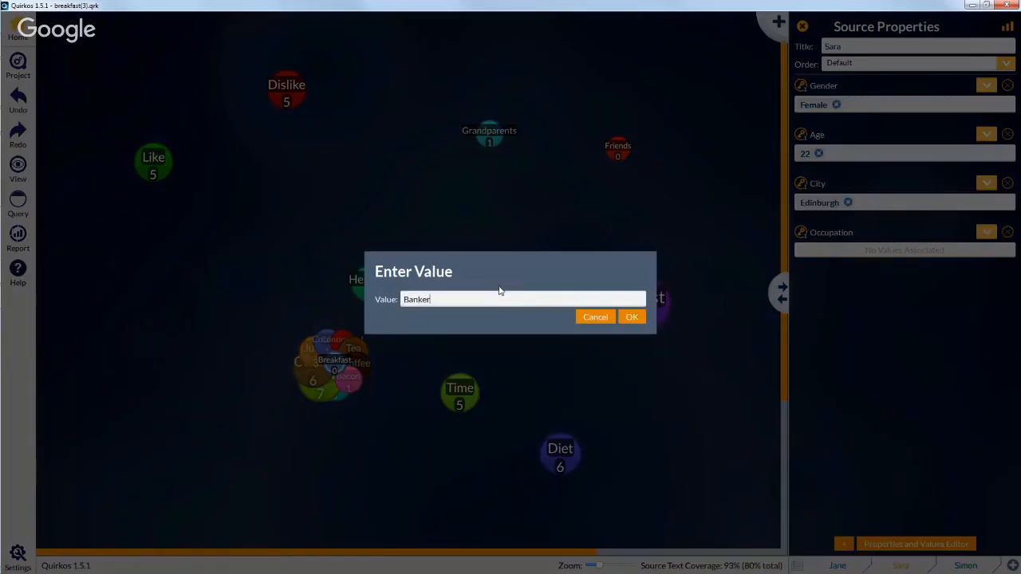
click(633, 317)
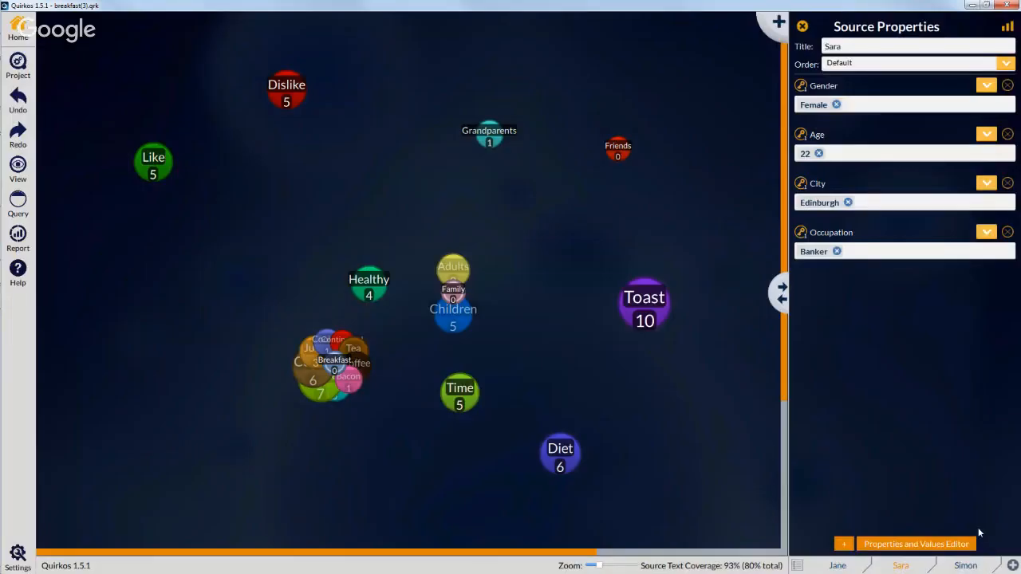
Step: Assign the third tabbed source a new Occupation value, Nurse, and return to its text
click(965, 565)
click(987, 232)
click(973, 243)
text(Nurse)
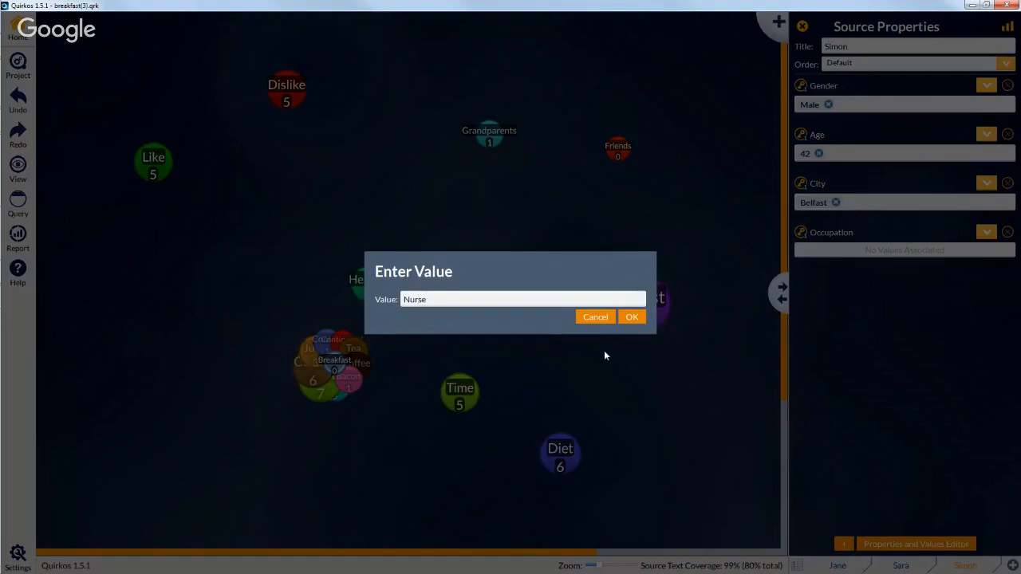
key(Return)
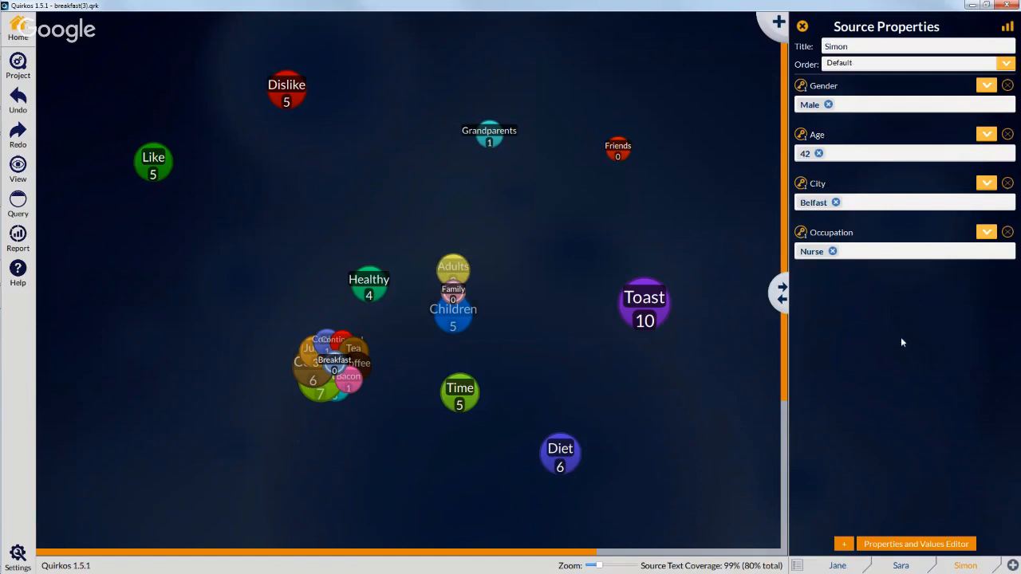
click(801, 28)
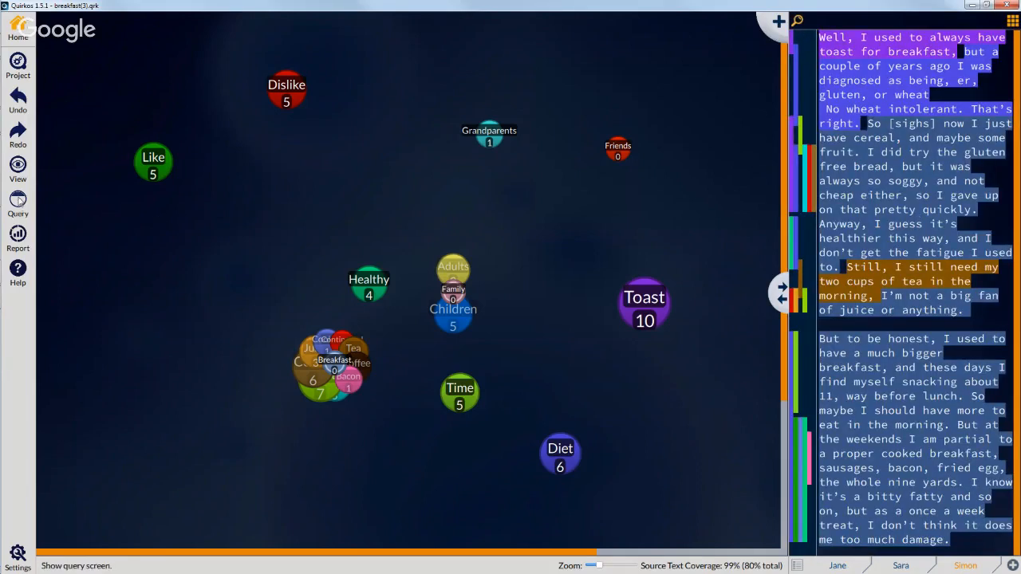
Step: Run a query for sources whose Occupation equals Doctor and review the quotes coded to Toast
click(19, 202)
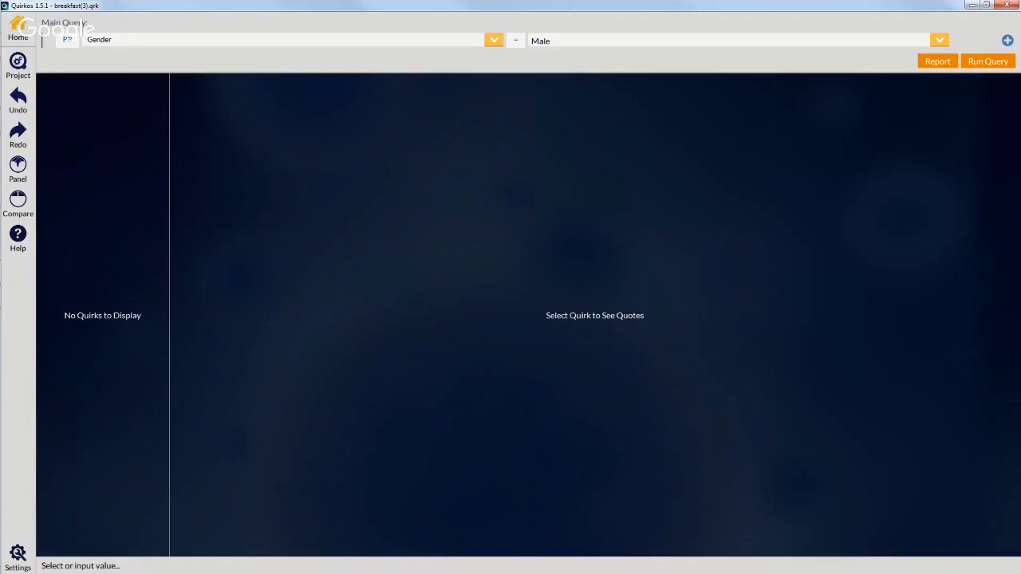
click(494, 39)
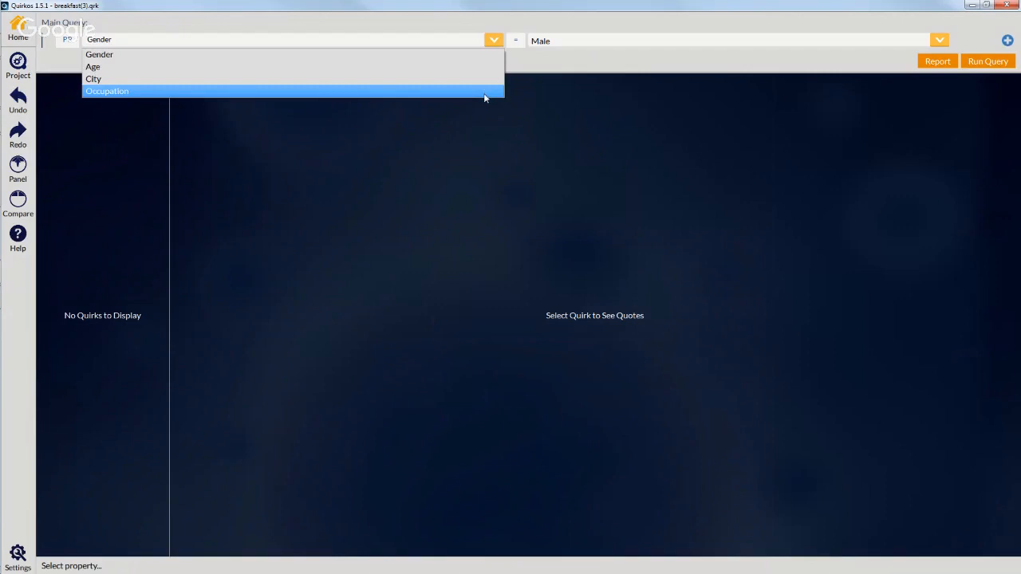
click(484, 92)
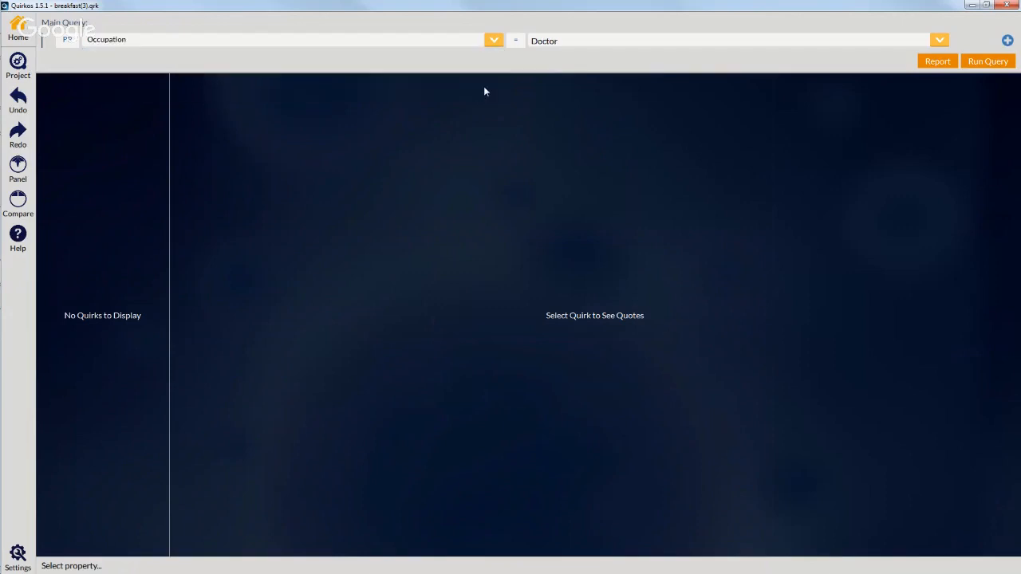
click(1003, 62)
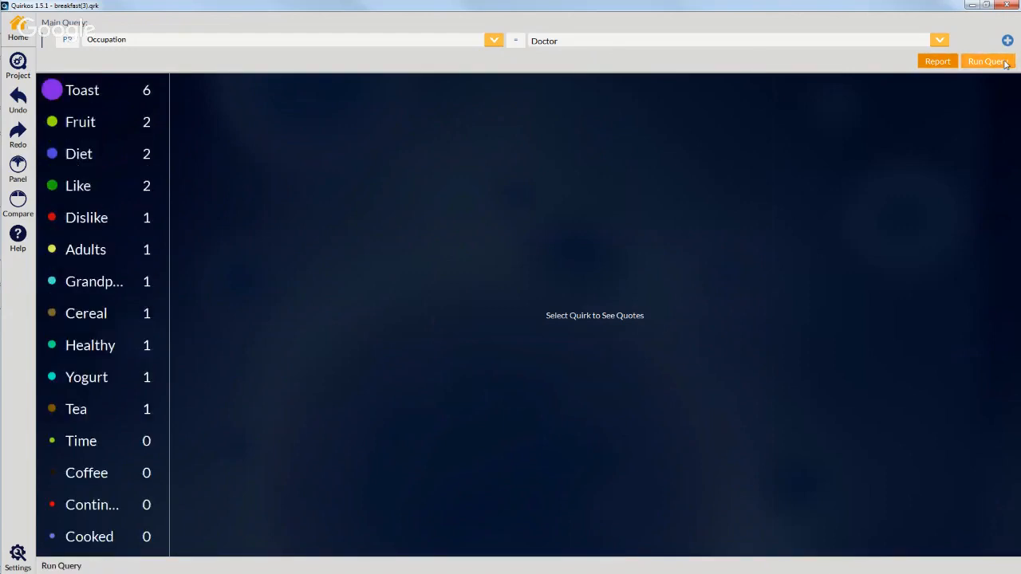
click(84, 93)
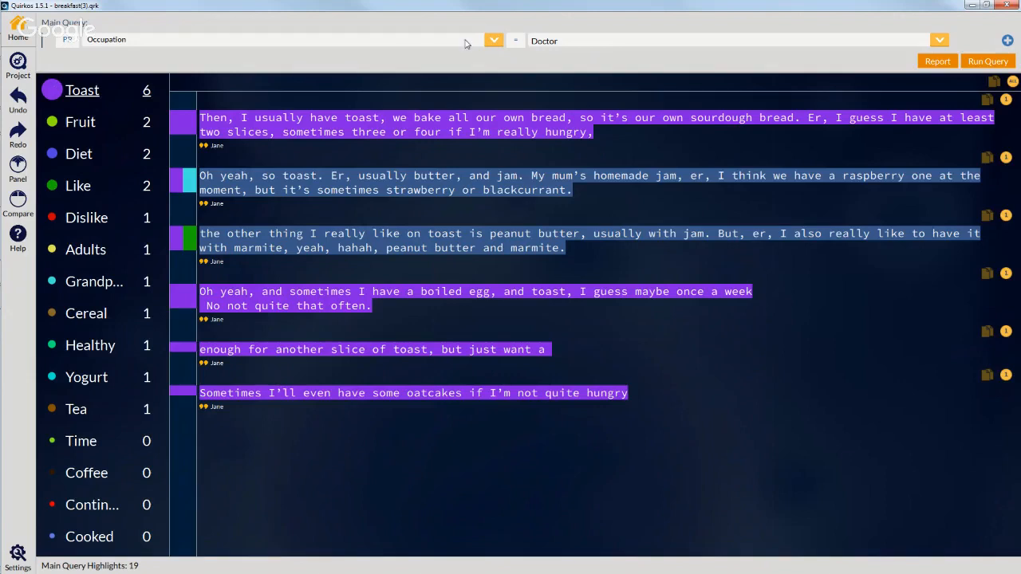
Step: Run the query for sources whose City equals Edinburgh and review the resulting Toast quotes
click(494, 40)
click(401, 79)
click(940, 40)
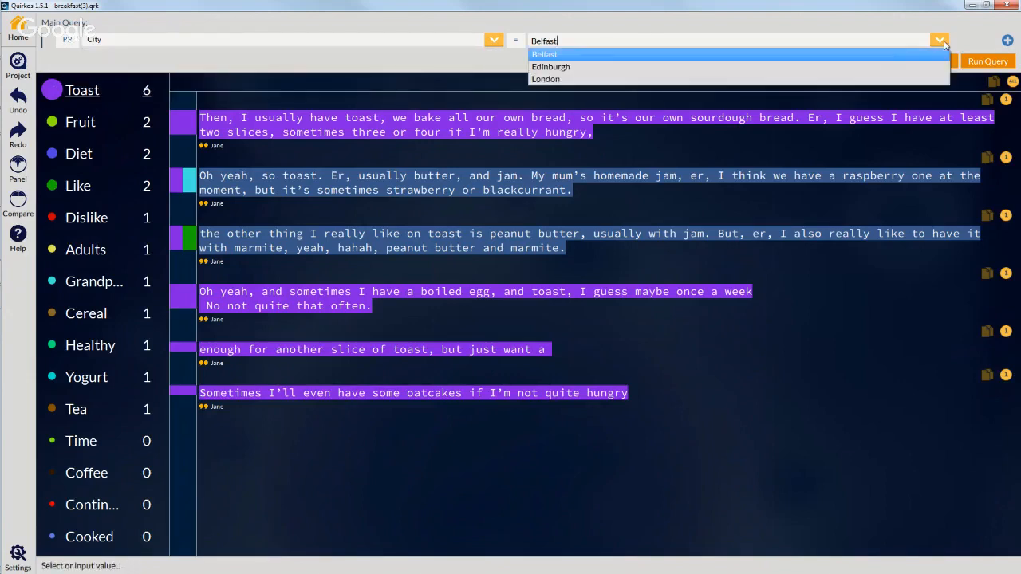
click(888, 67)
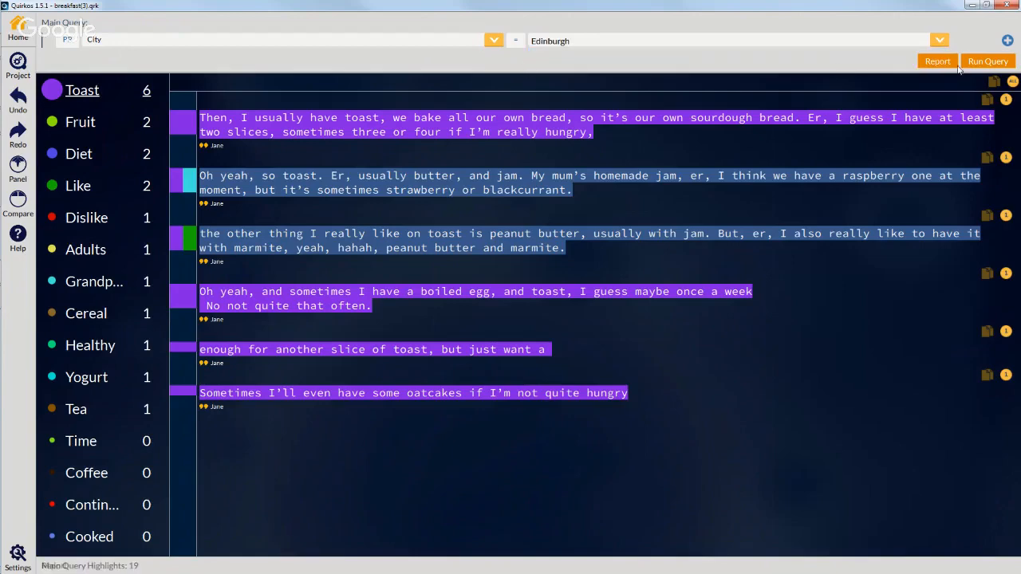
click(984, 65)
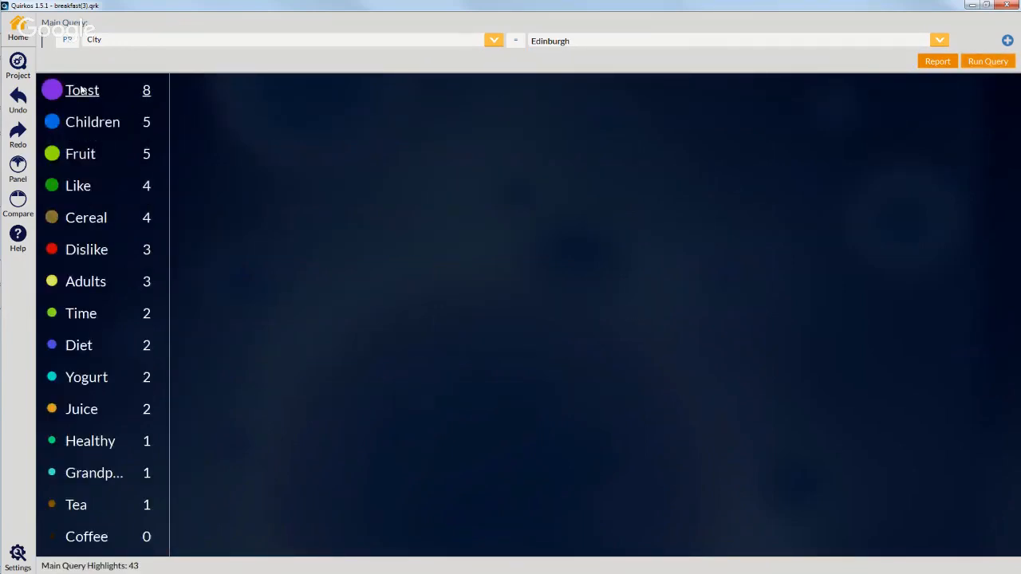
click(80, 90)
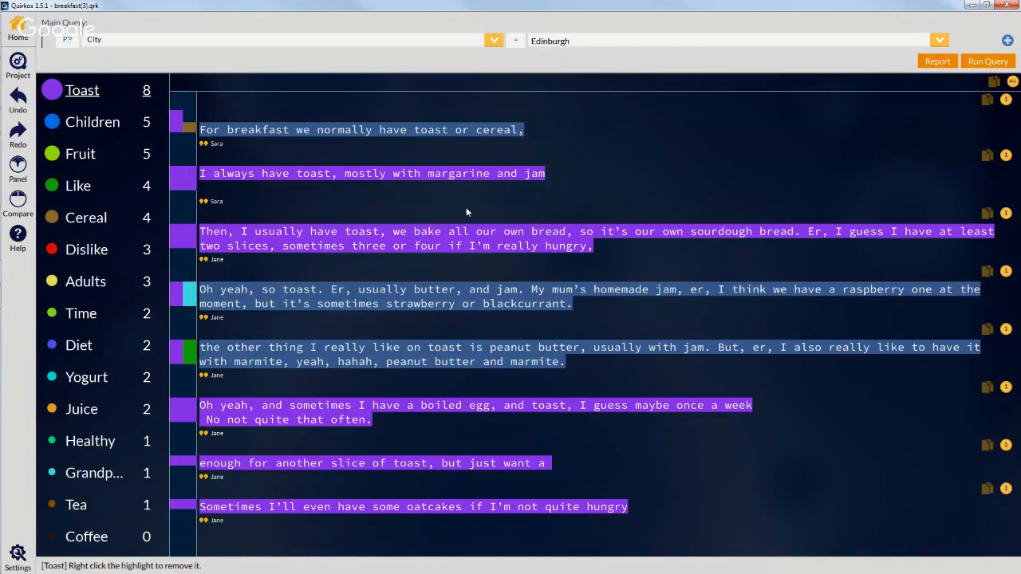
Step: Run the Edinburgh query with an added condition of Gender equals Male, and remove that condition
click(1007, 41)
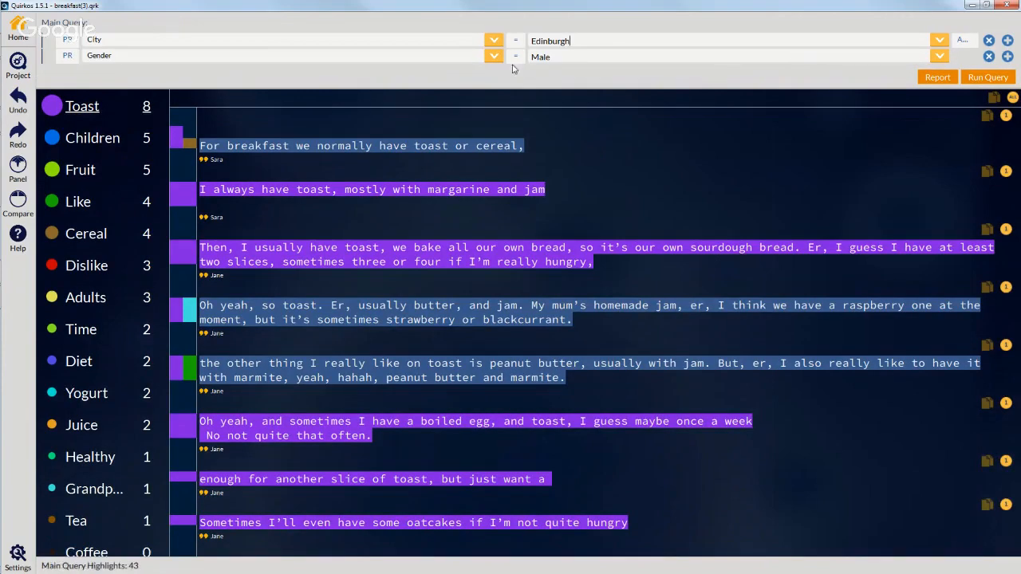
click(979, 77)
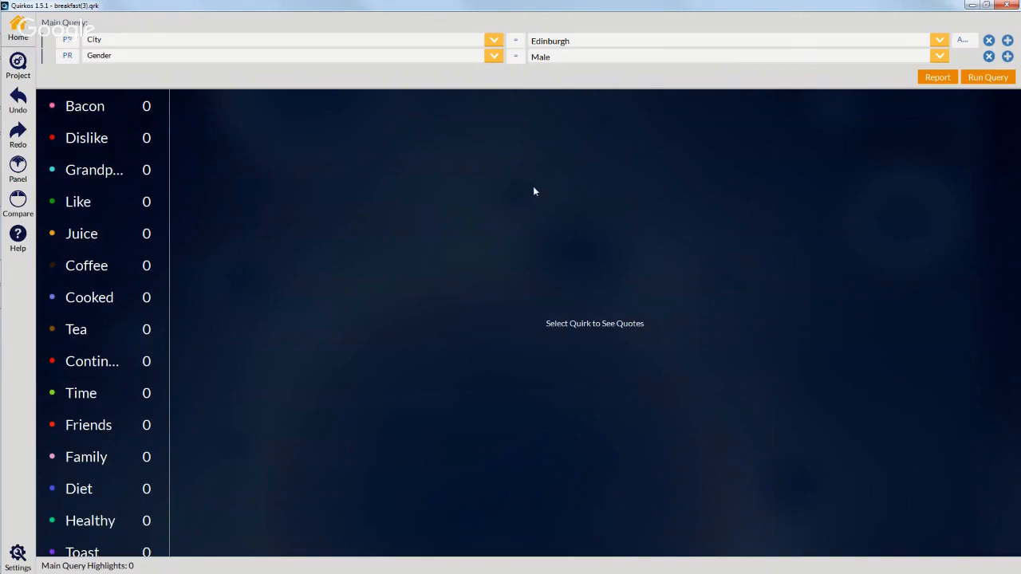
click(989, 56)
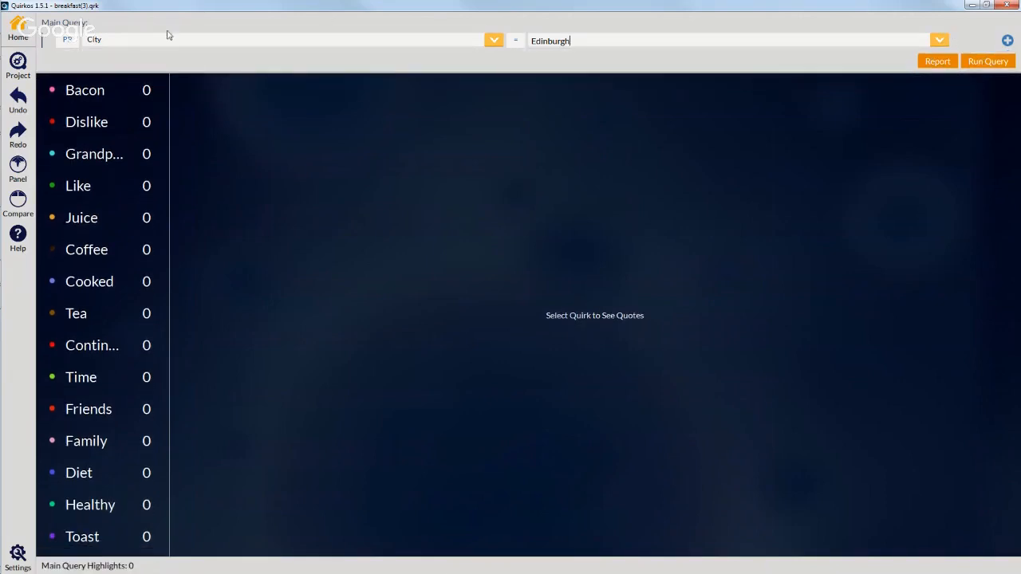
Step: Run the query for sources whose Age is less than 30 and review the quotes coded to Toast
click(494, 41)
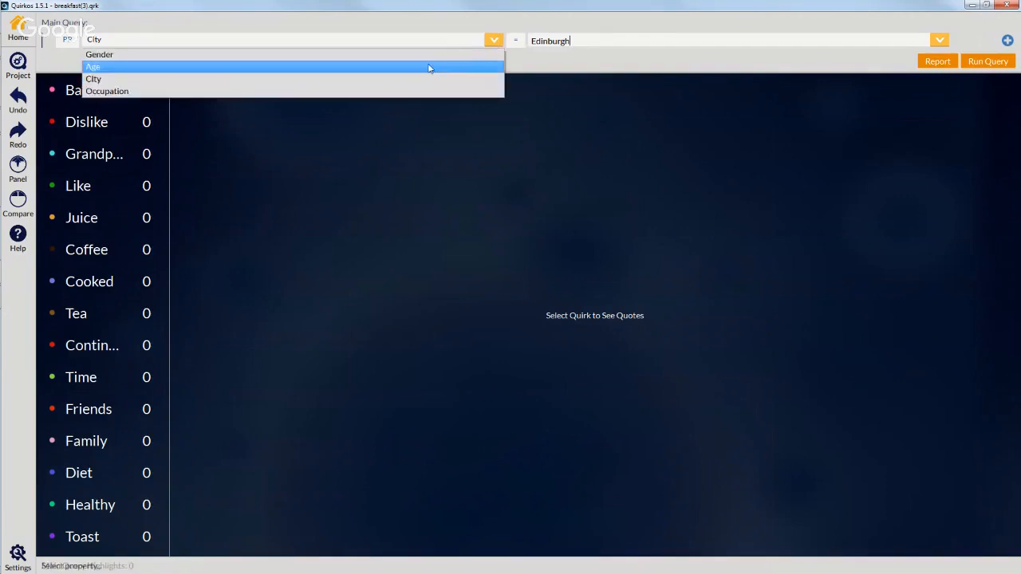
click(429, 65)
click(519, 41)
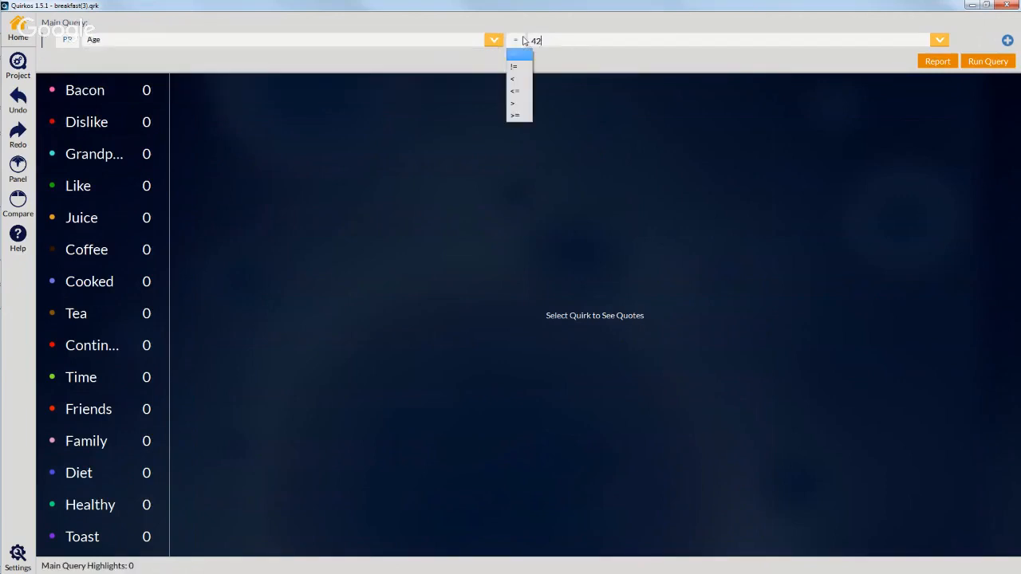
click(513, 79)
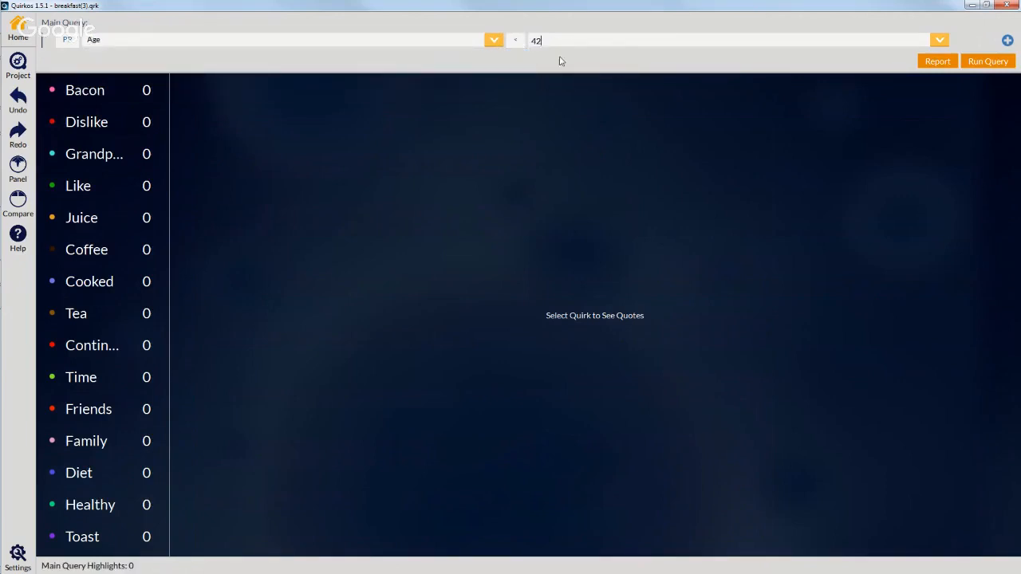
key(Tab)
text(30)
click(972, 64)
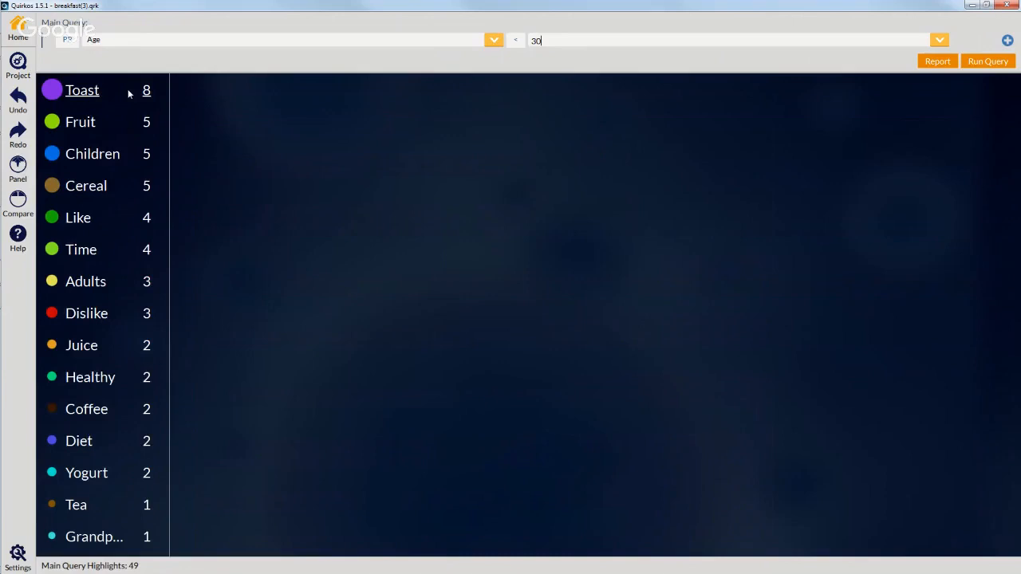
click(128, 88)
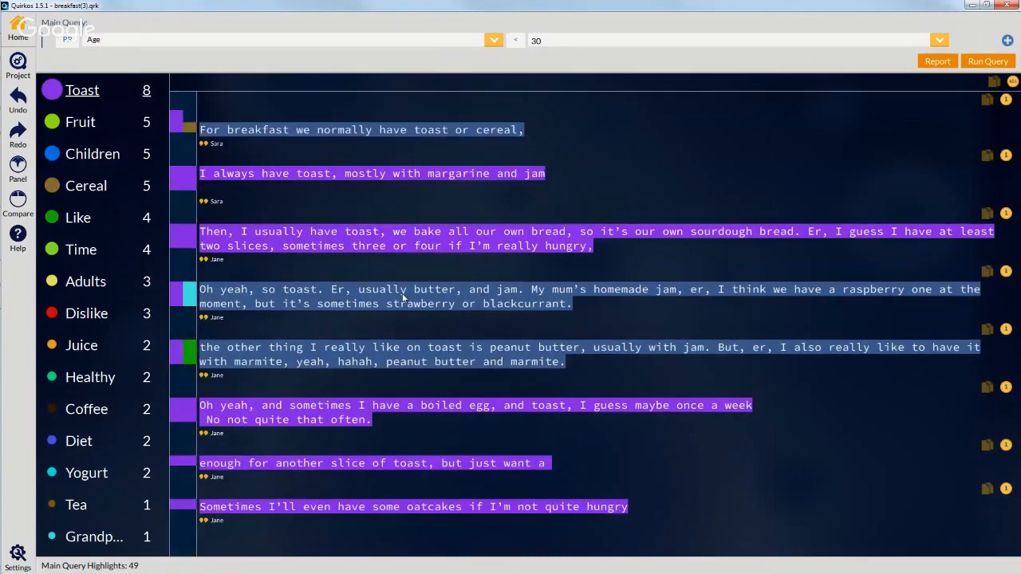
Step: Switch the query condition from the Age property to Source Title, check the available filter types, and return to the project canvas
click(68, 40)
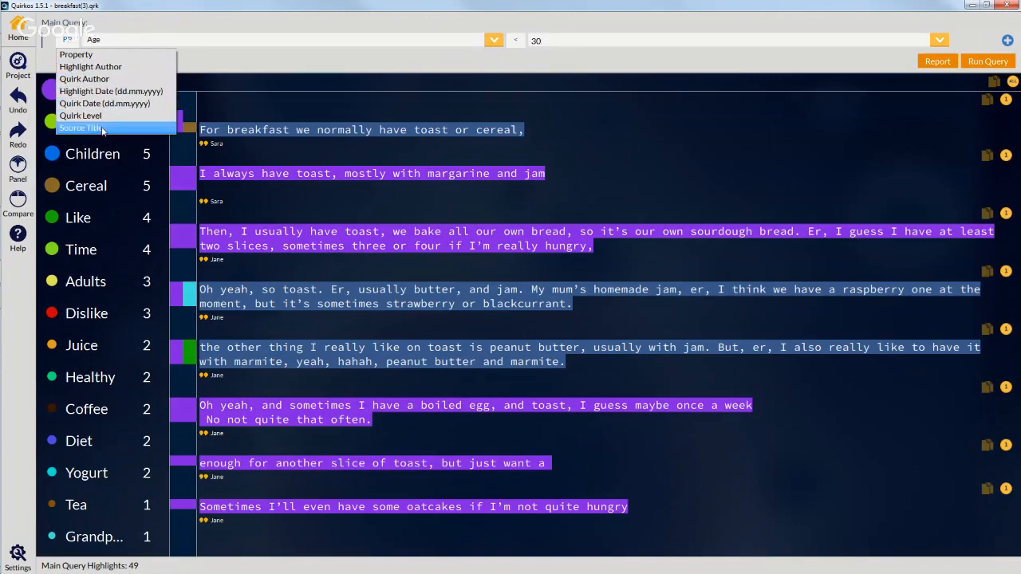
click(80, 128)
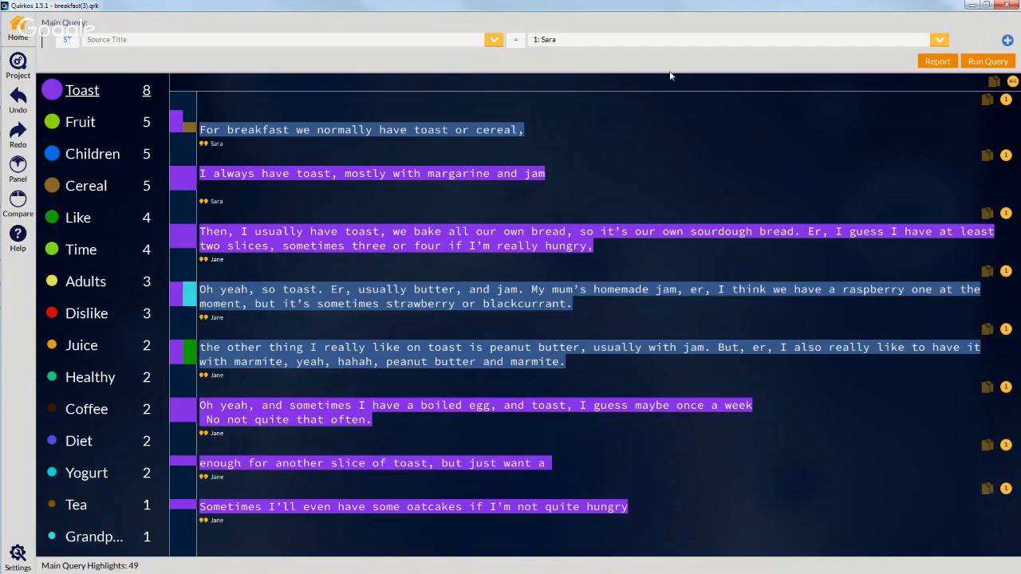
click(938, 44)
click(937, 43)
click(68, 42)
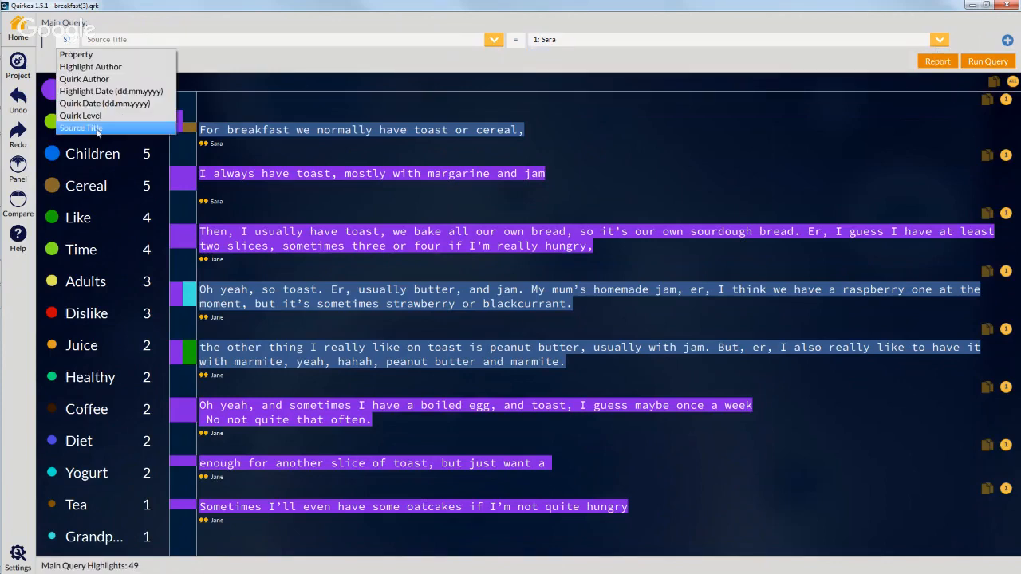
click(263, 62)
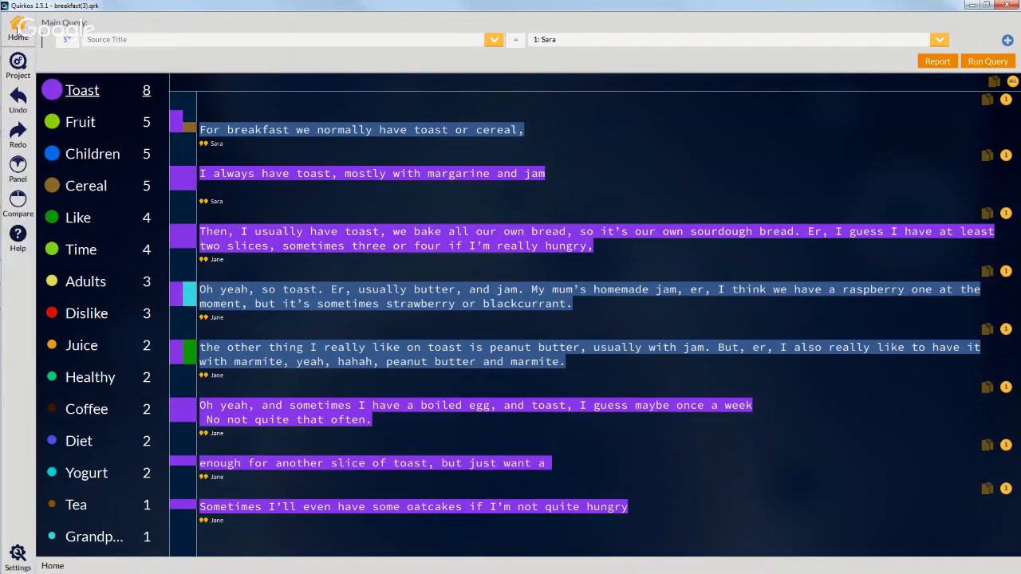
click(17, 29)
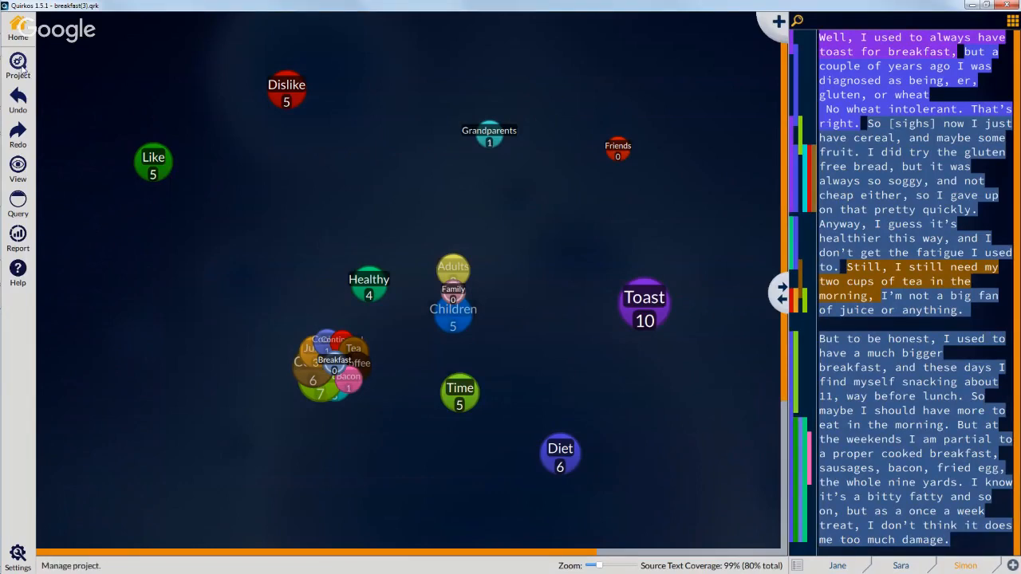
Step: Export all sources as a single Word document named "breakfast word" in the Documents library
click(20, 71)
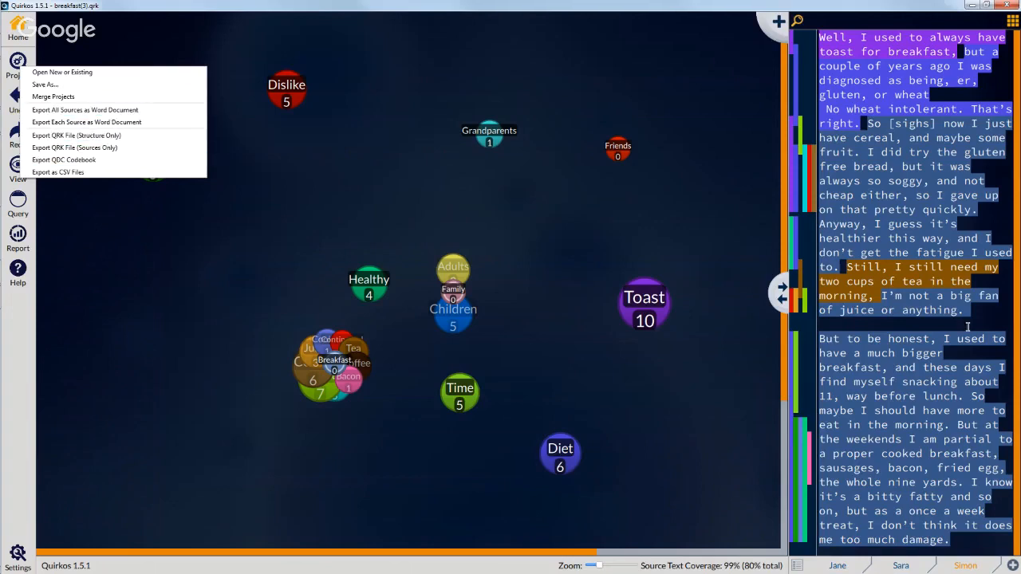
click(935, 269)
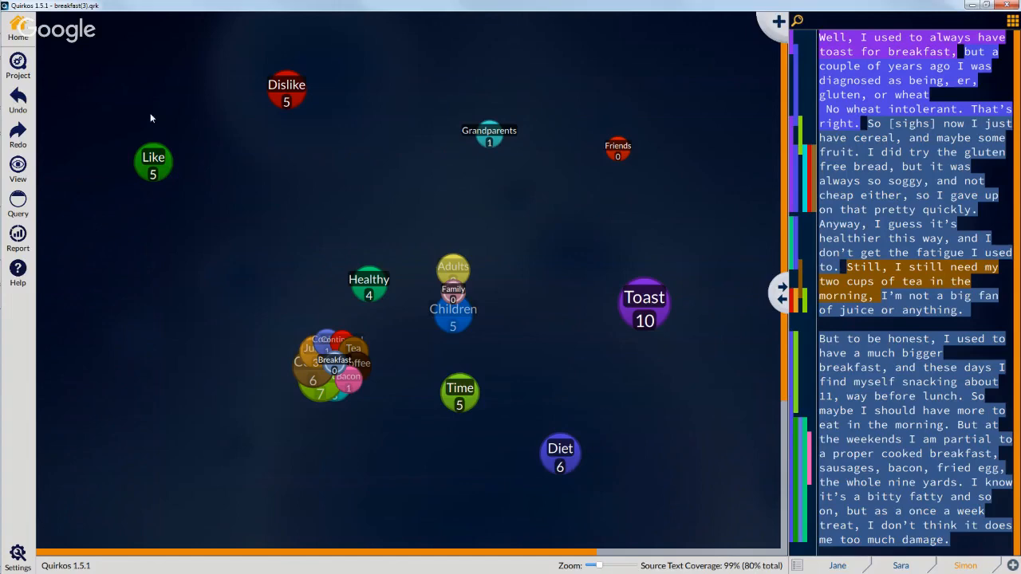
click(12, 72)
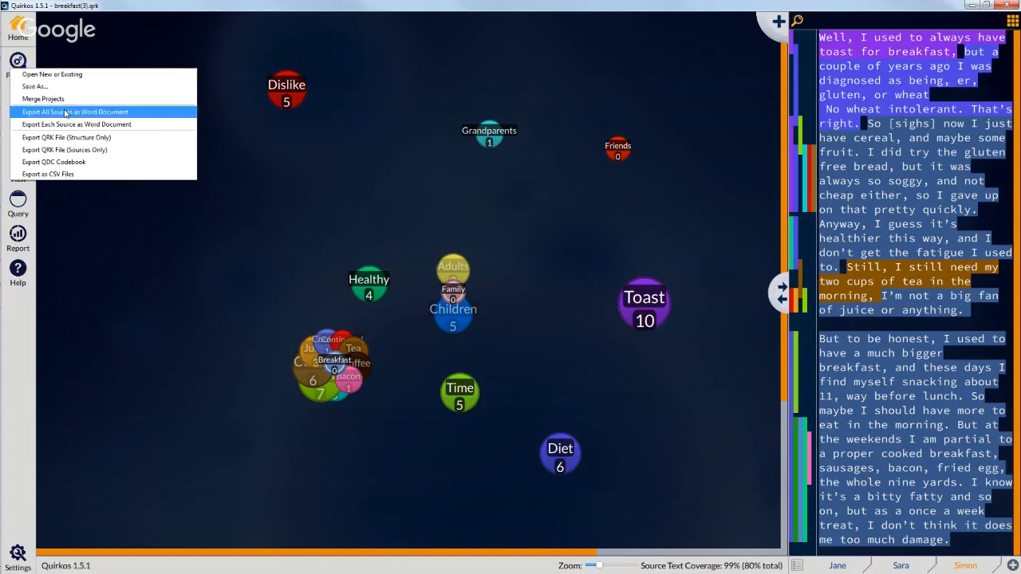
click(68, 112)
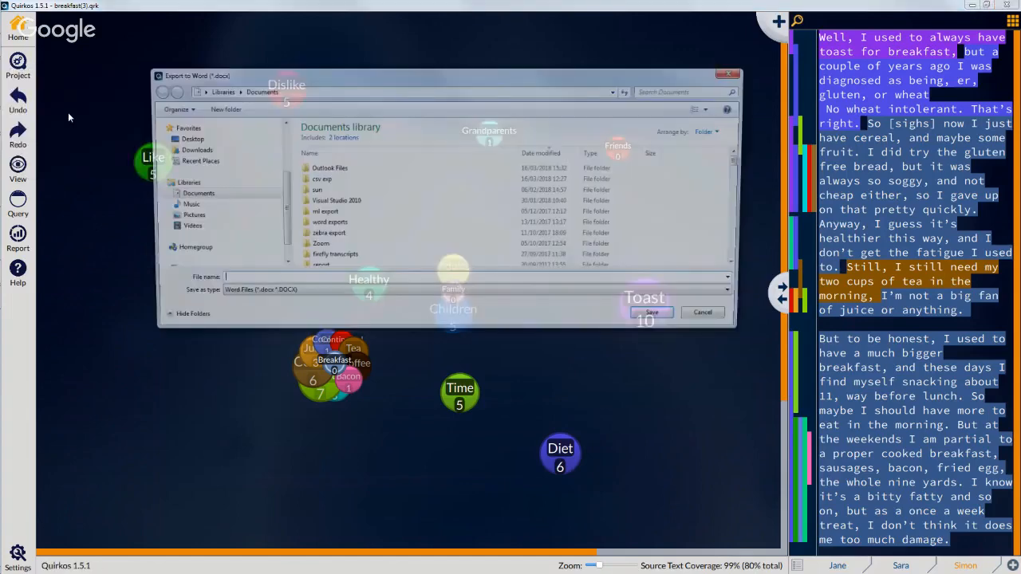
text(breakfast word)
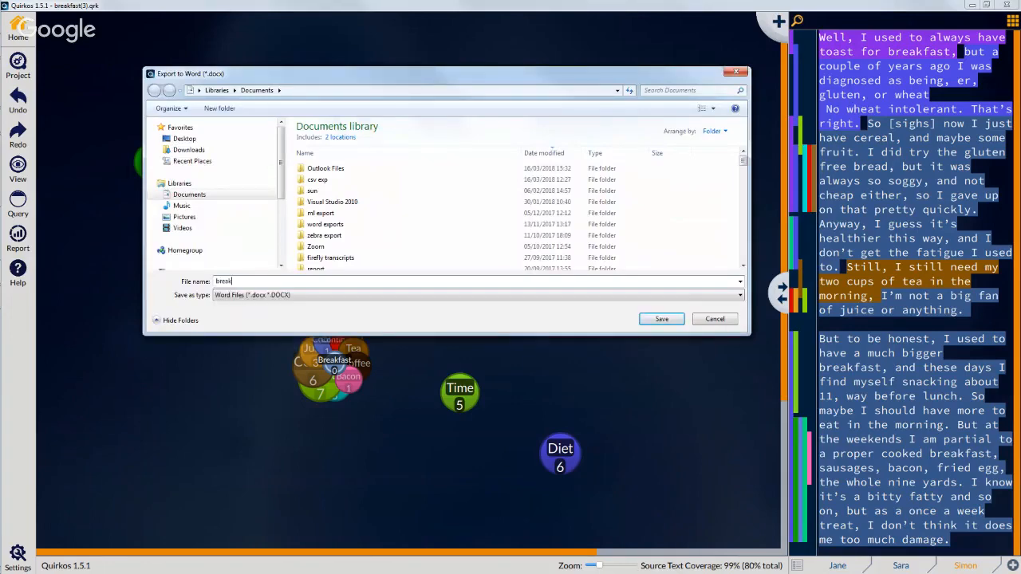
key(Return)
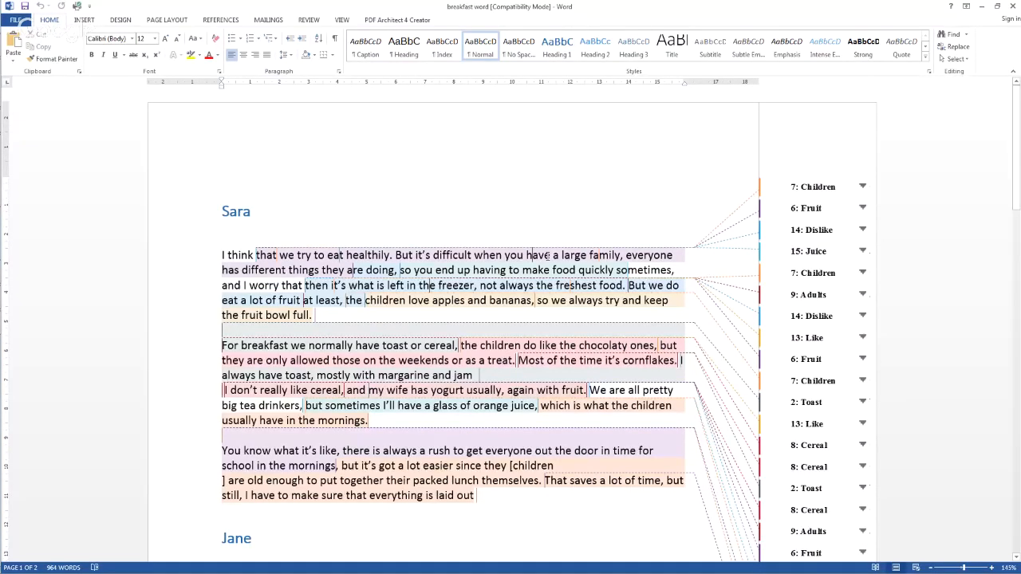
Step: Look through the exported Word document to see how the coded text of each source is highlighted
scroll(549, 259, down, 15)
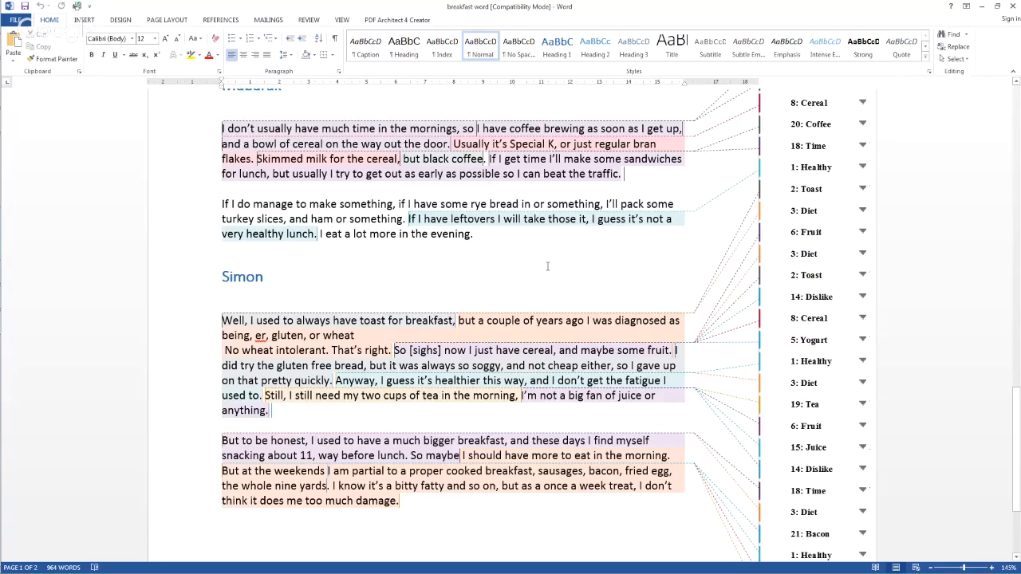
scroll(547, 266, up, 15)
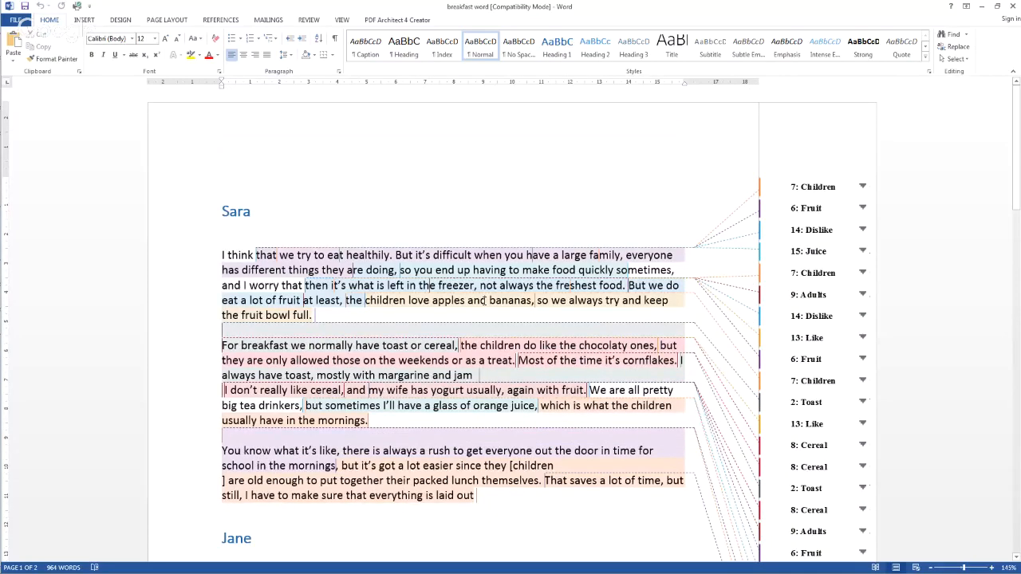
scroll(369, 269, down, 6)
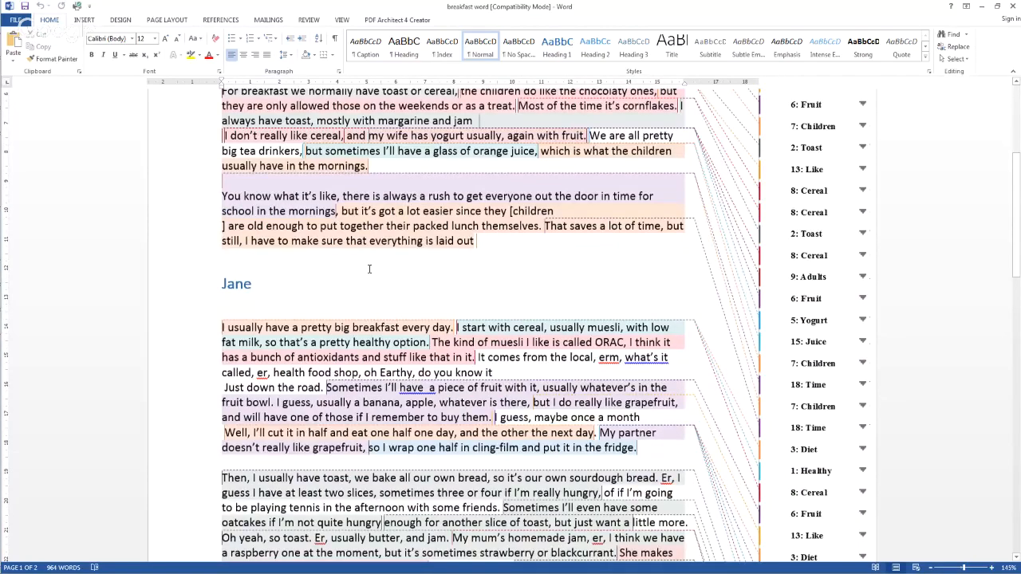
scroll(369, 269, up, 6)
Step: Examine the Children, Fruit and Dislike comments attached to the coded passages of the first source, and close the Word document
click(815, 188)
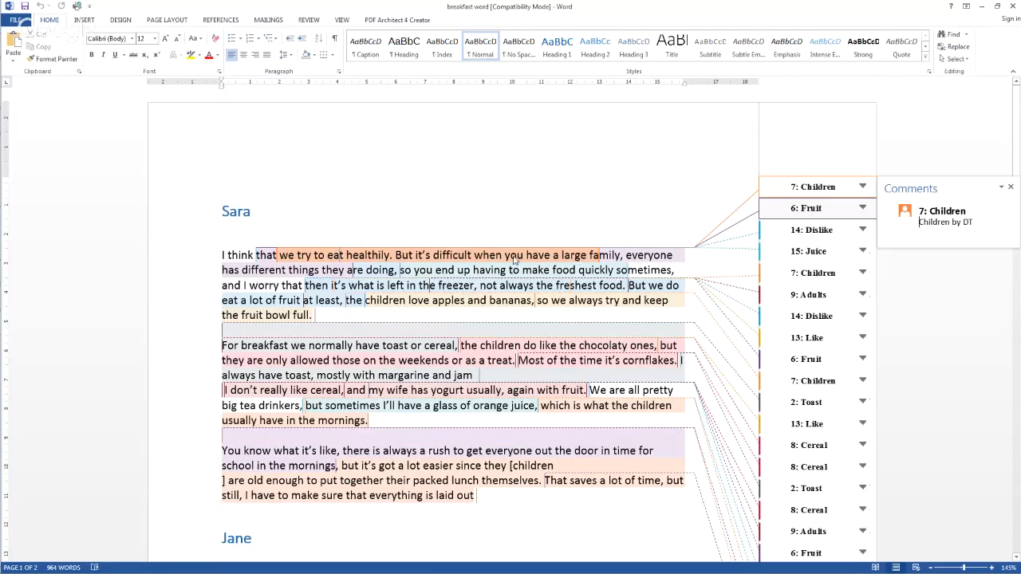
mouse_move(627, 258)
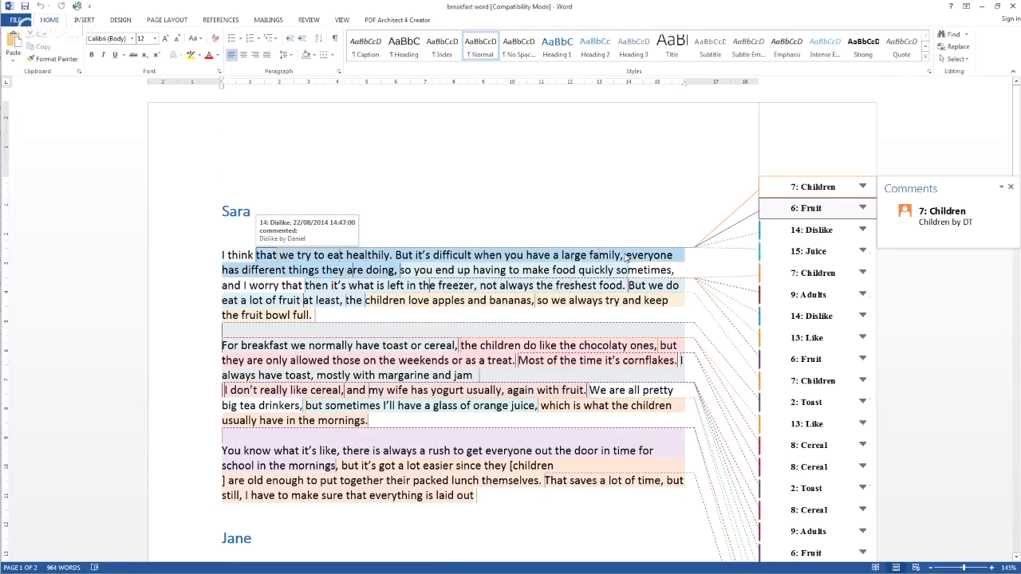
click(805, 208)
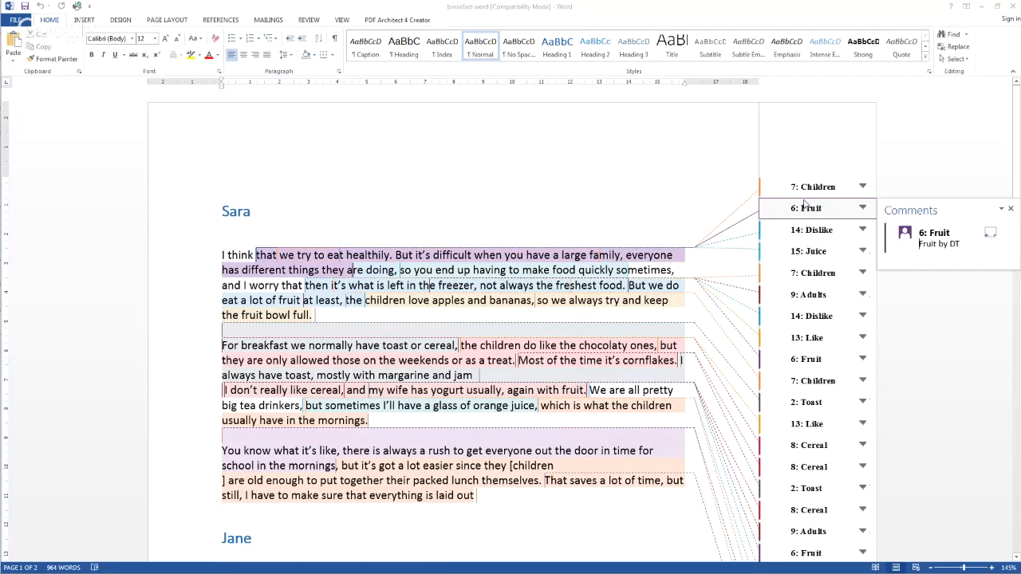
click(824, 230)
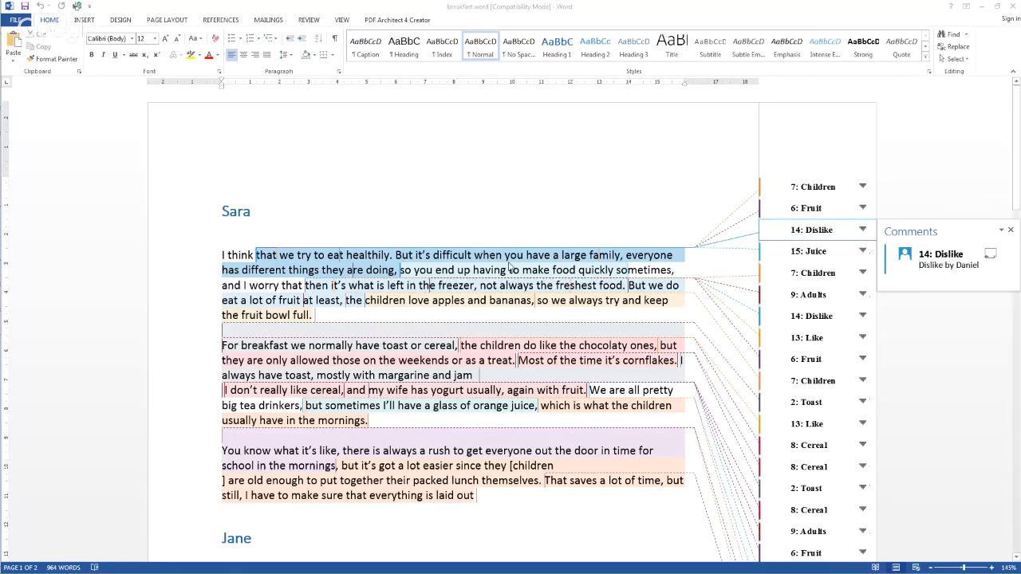
scroll(508, 268, down, 2)
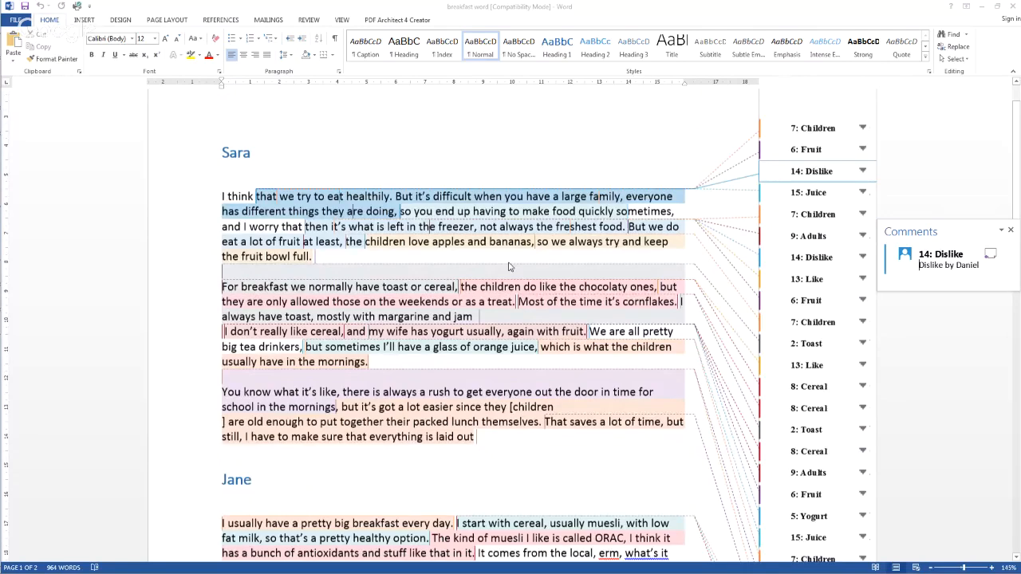
scroll(510, 267, down, 10)
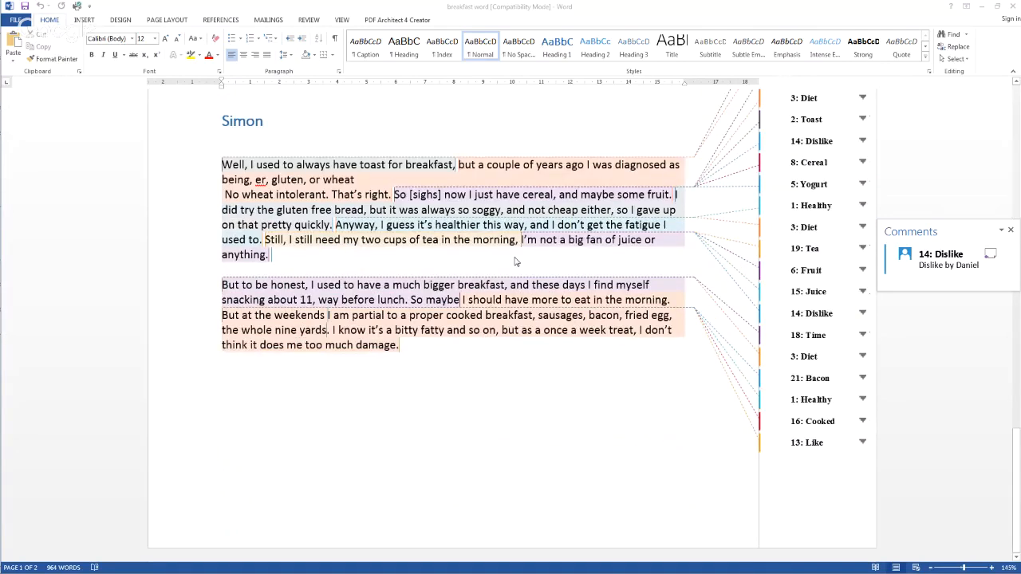
scroll(514, 261, up, 10)
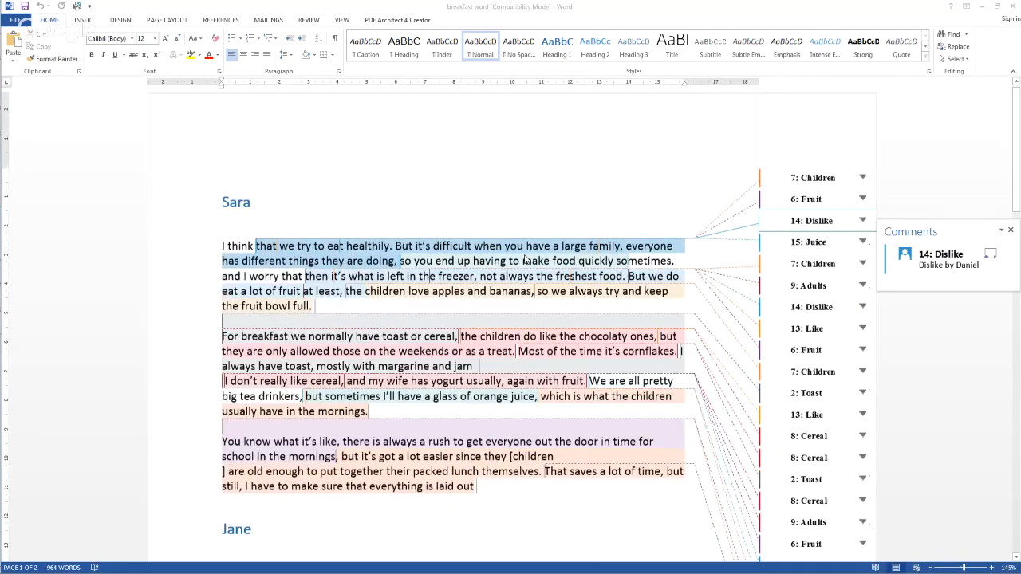
click(814, 307)
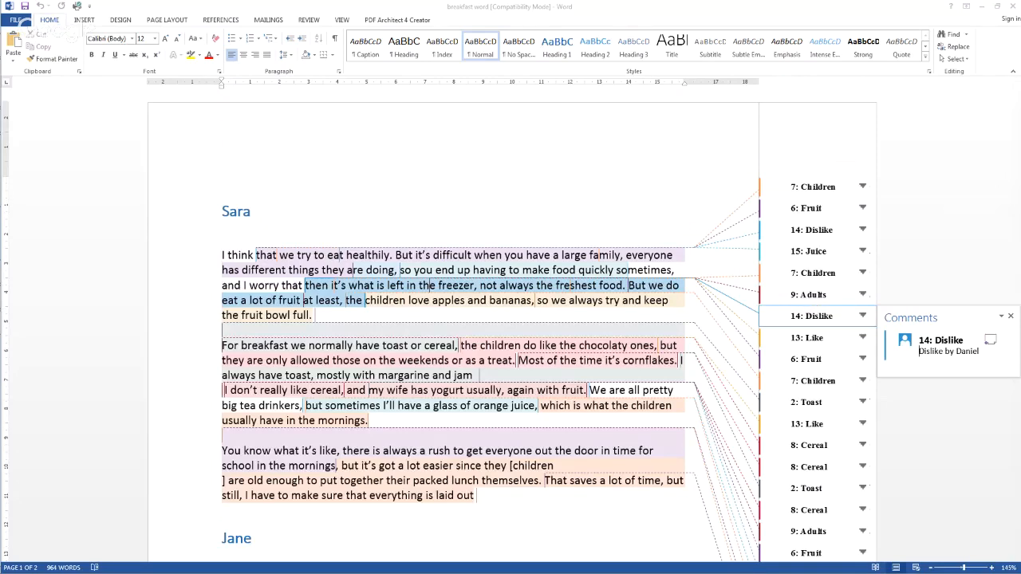
click(1013, 6)
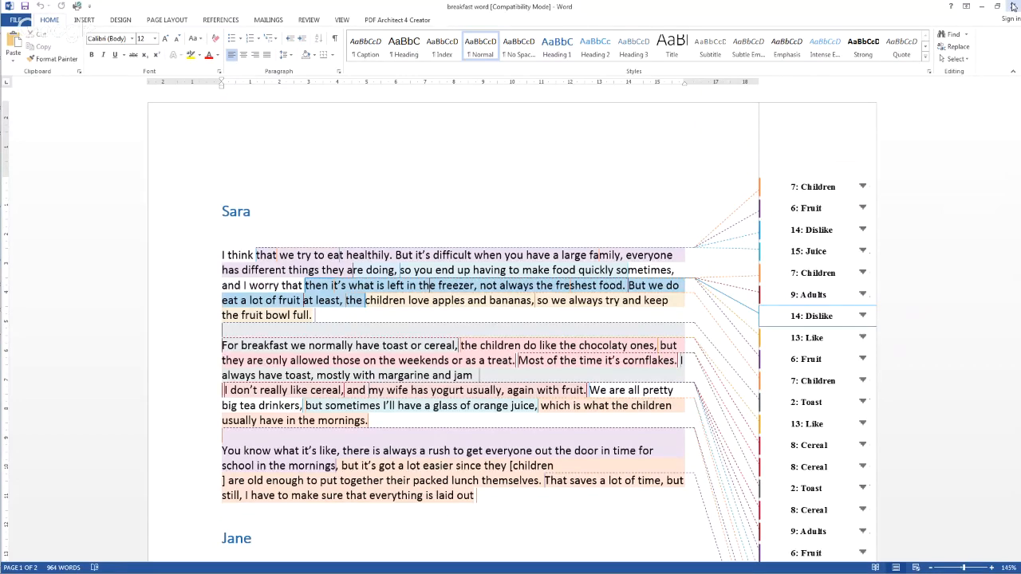
click(1013, 6)
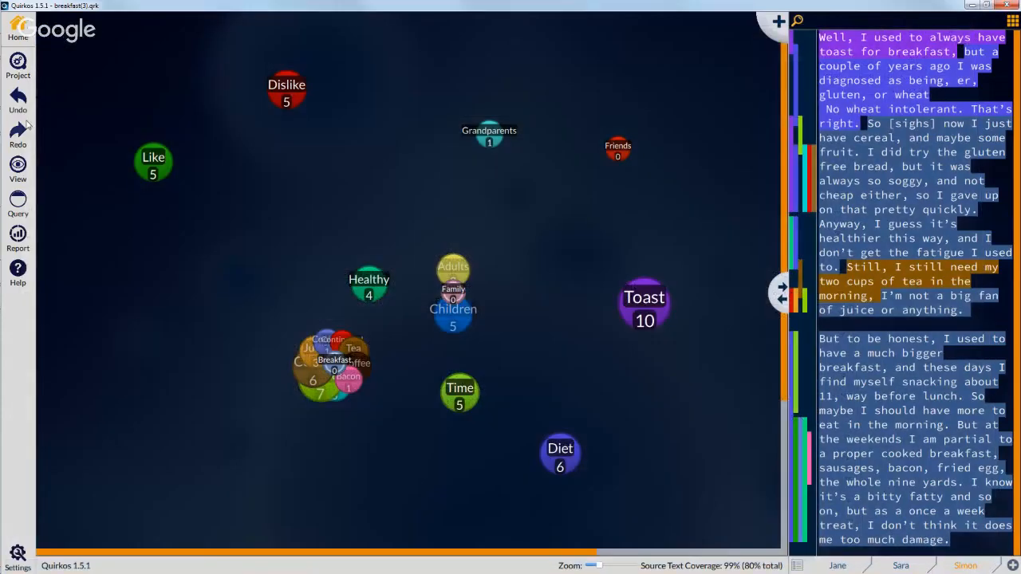
Step: Export the project's QDC codebook to the Documents library with the file name "qdc export breakfast"
click(17, 64)
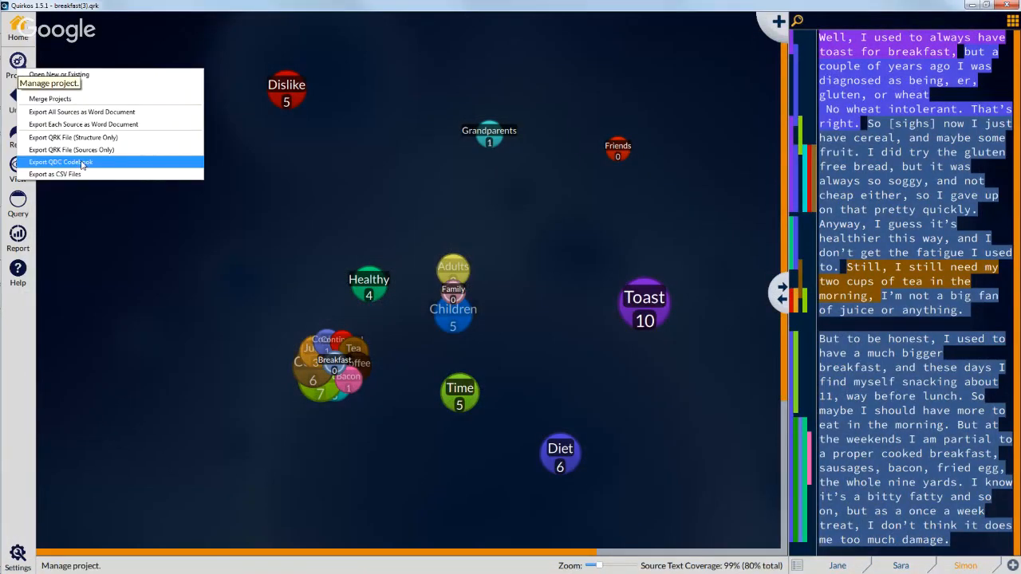
click(383, 229)
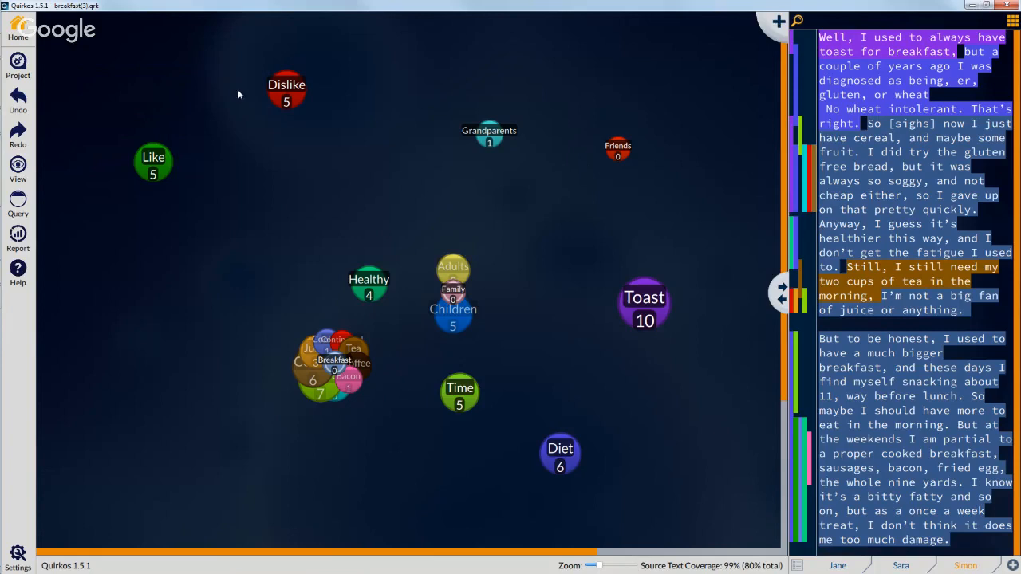
click(18, 62)
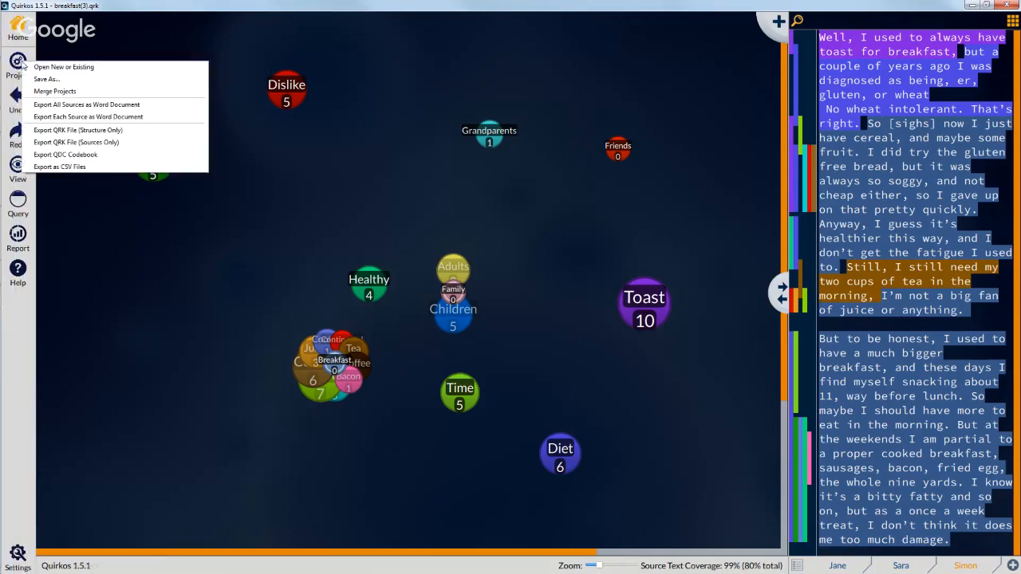
click(74, 156)
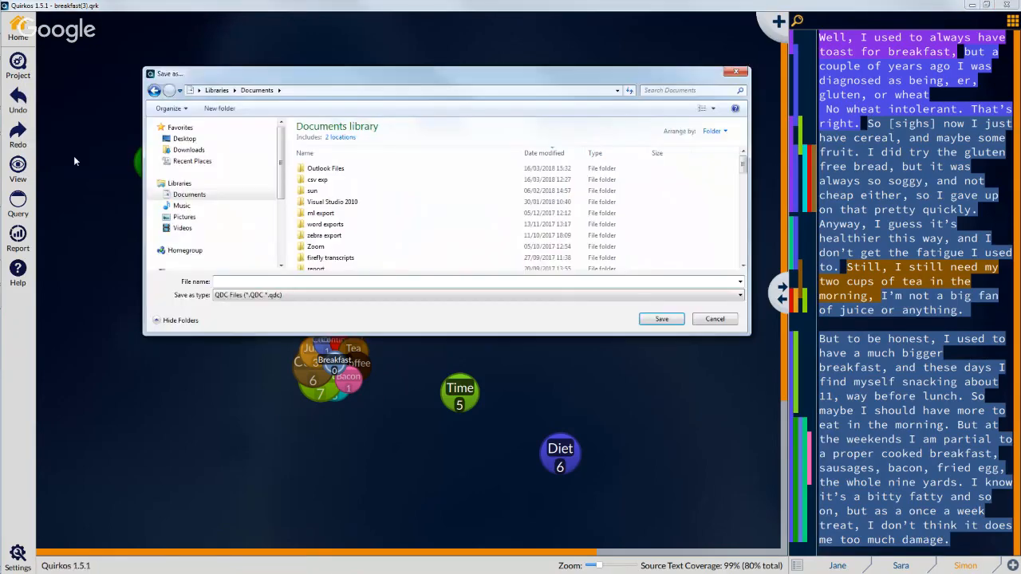
text(qdc)
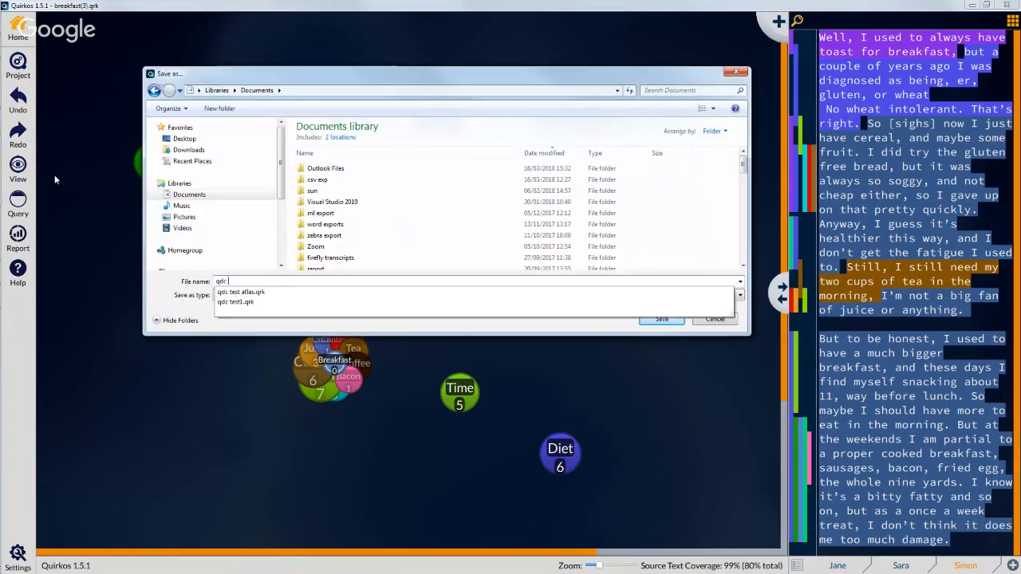
text( export)
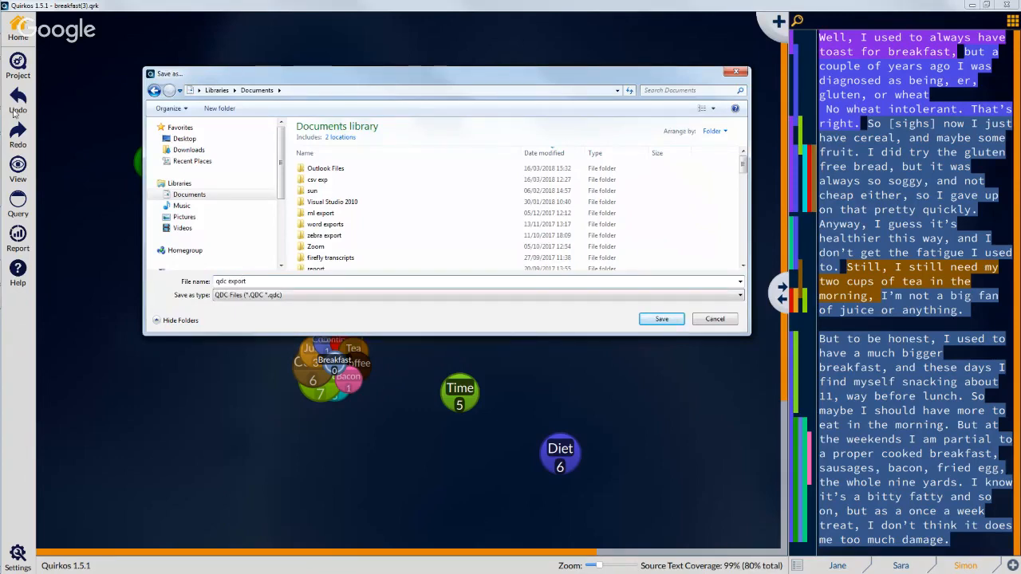
key(Tab)
text(breakfast)
click(676, 319)
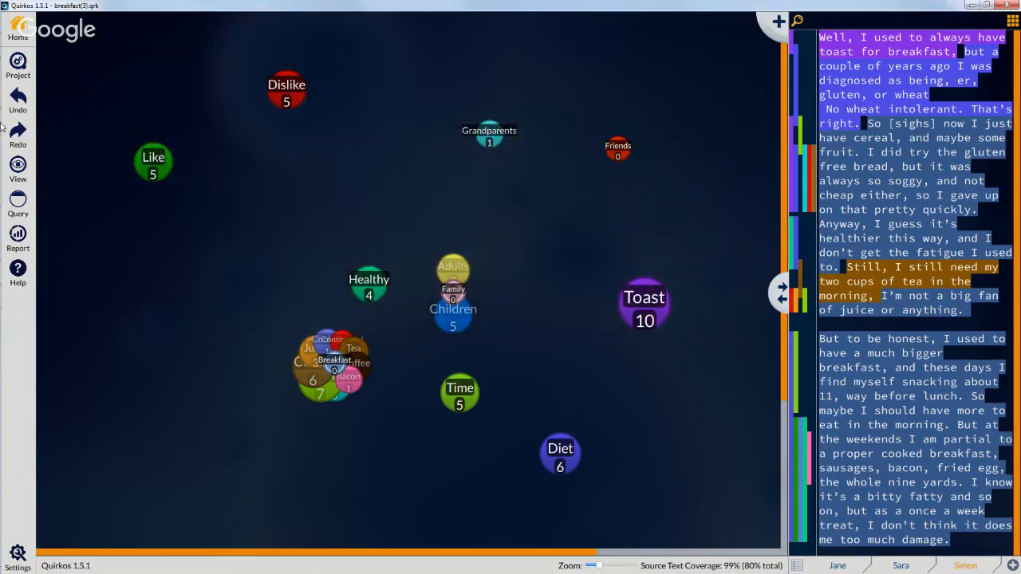
Step: Switch to the Documents folder, open "qdc export breakfast.QDC" in Notepad++, and examine the exported code names, colours and descriptions
mouse_move(14, 45)
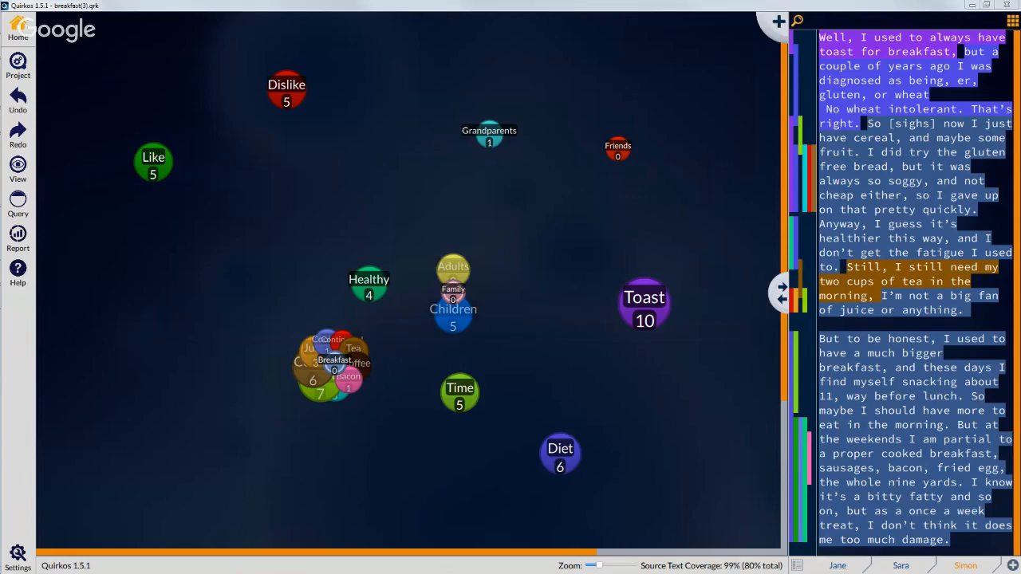
key(alt+Tab)
drag(1020, 89, 496, 97)
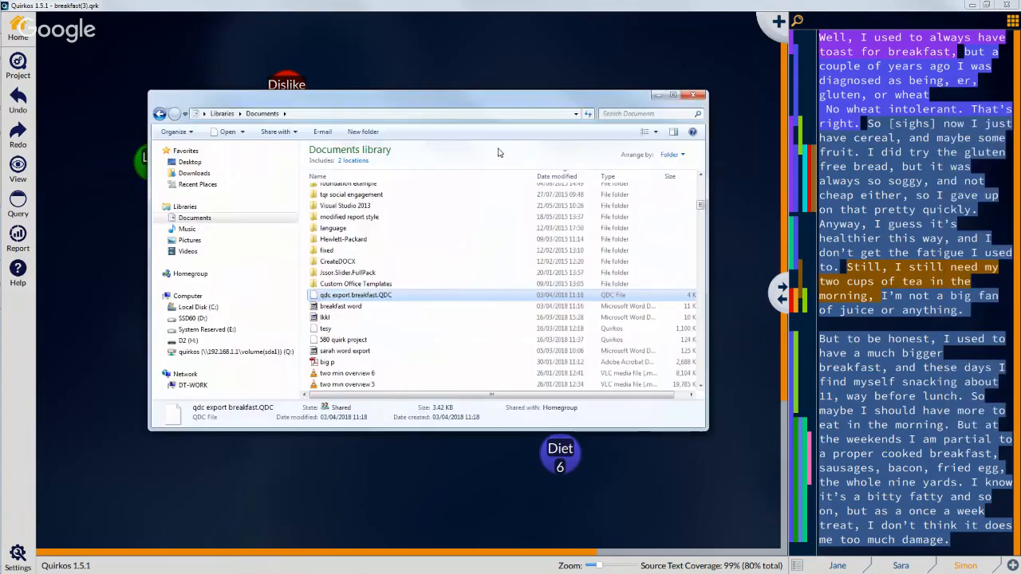
right_click(365, 295)
click(403, 340)
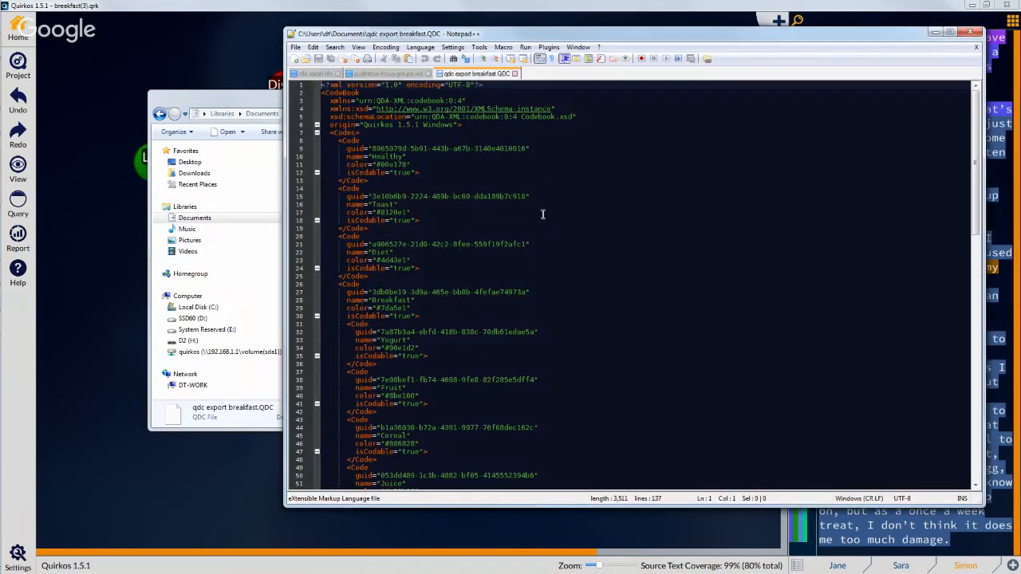
scroll(543, 214, down, 20)
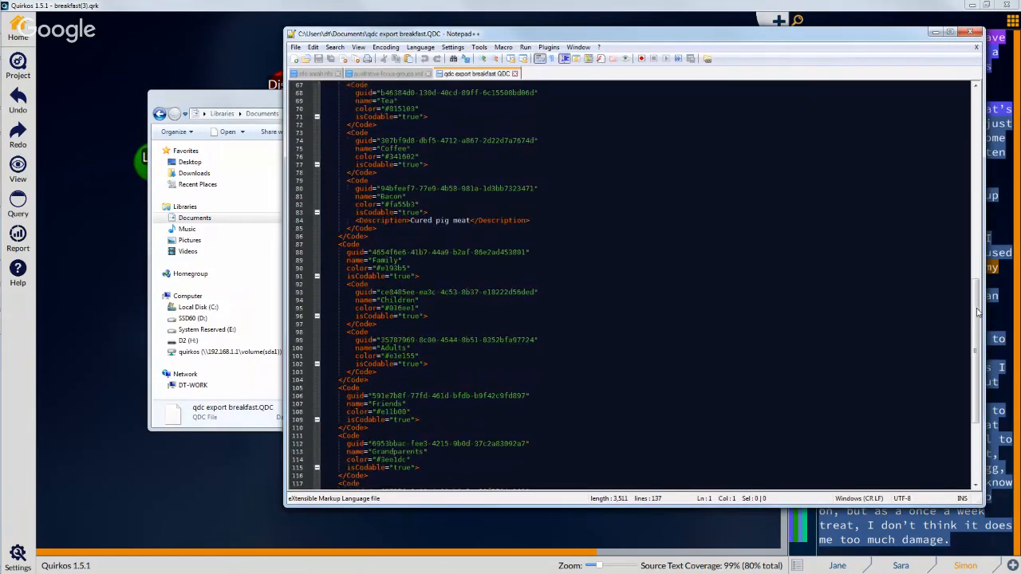
Step: Examine the Bacon code's entry, name and description in the QDC file, look over the remaining codes, and return to Quirkos
drag(346, 181, 378, 229)
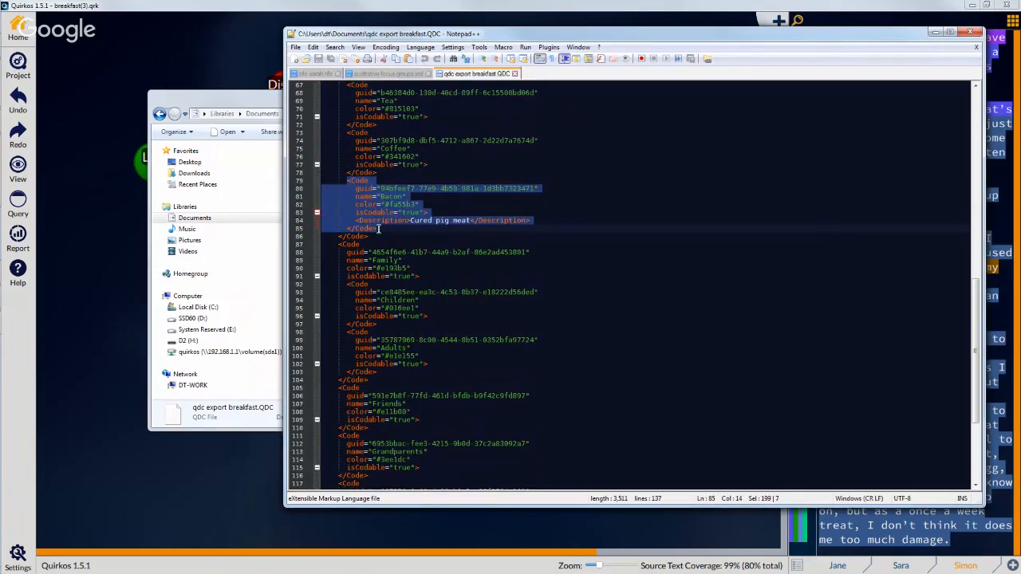
click(459, 238)
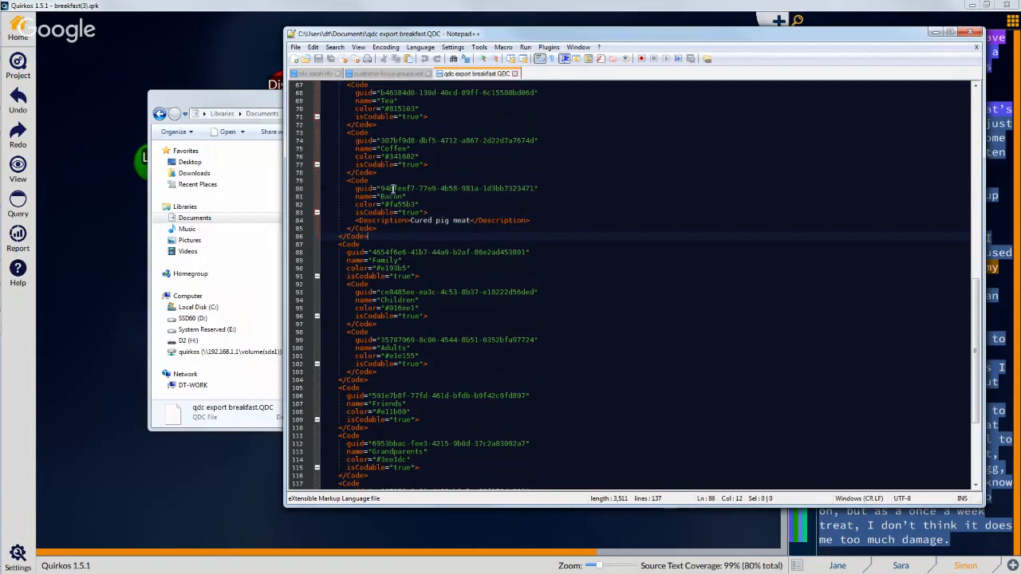
drag(381, 196, 406, 197)
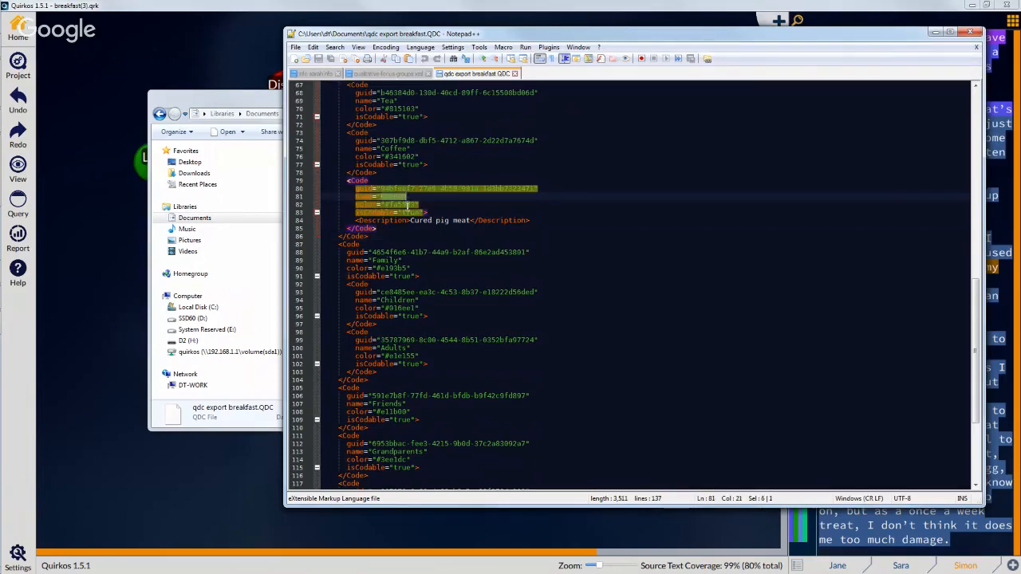
click(414, 222)
drag(413, 222, 471, 222)
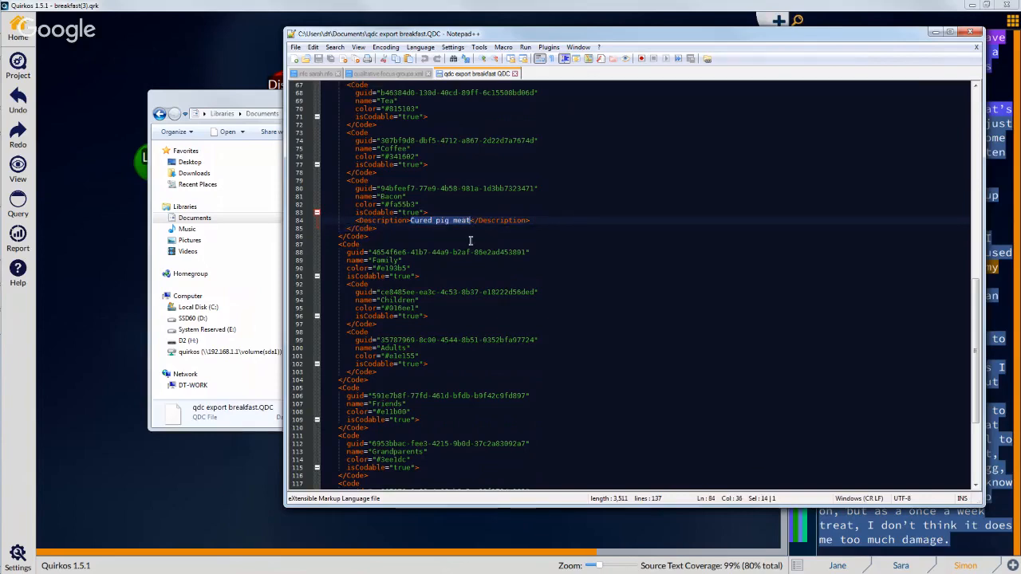
click(471, 241)
drag(541, 197, 550, 191)
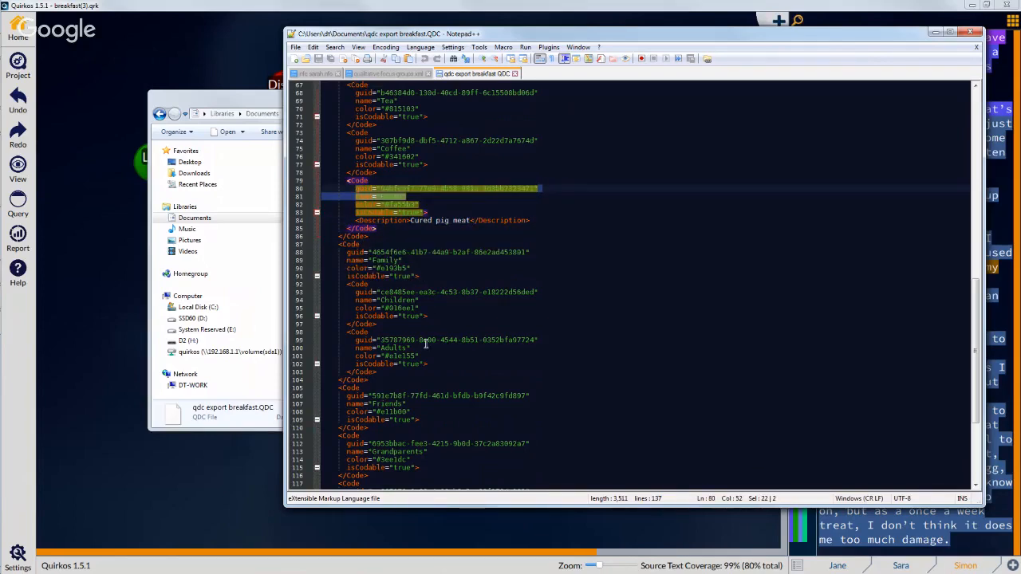
scroll(480, 362, down, 7)
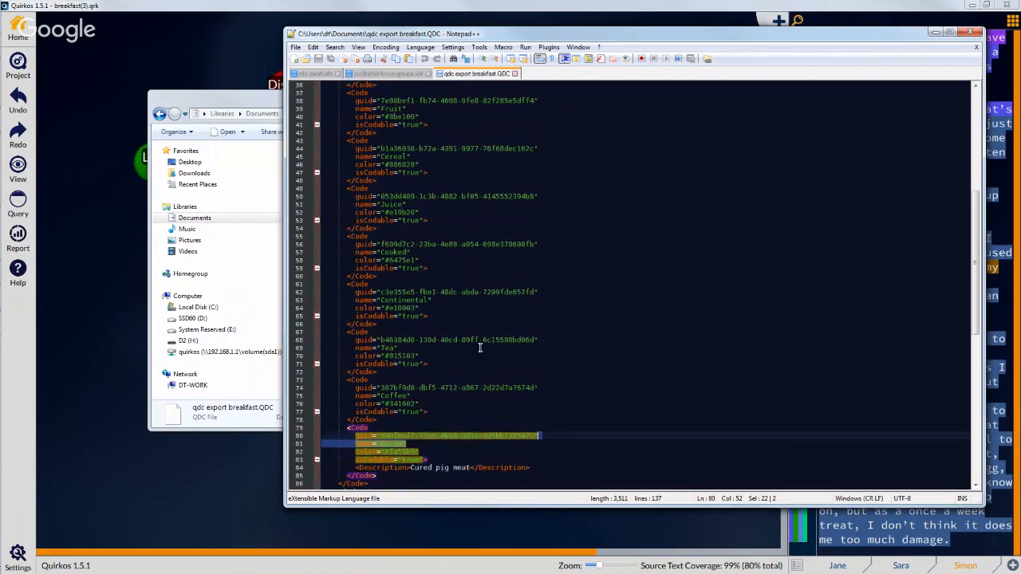
scroll(395, 132, up, 20)
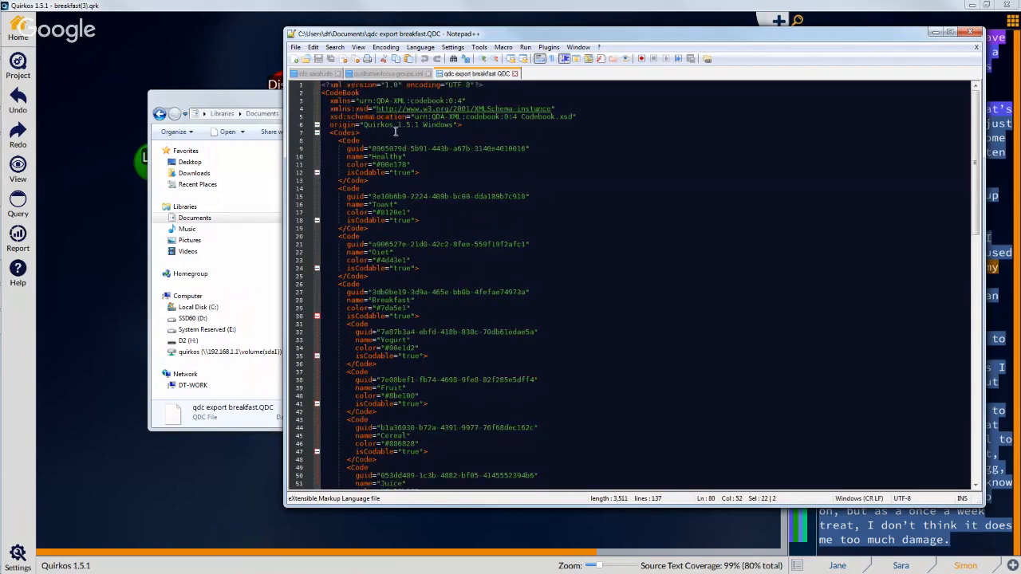
click(935, 33)
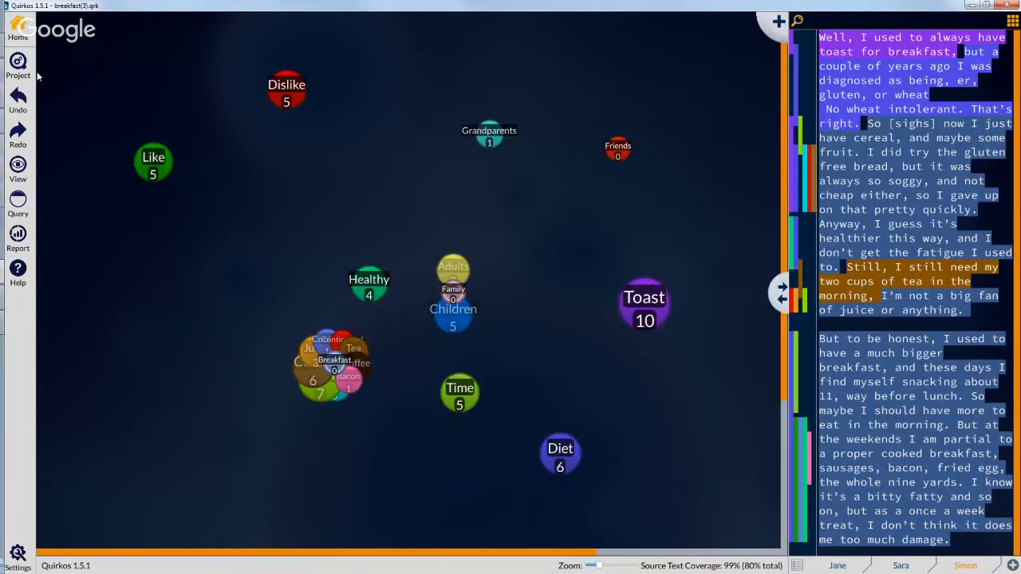
Step: Open an existing project file filtered to QDC files, choosing "qdc export breakfast.QDC" from the Documents library
click(18, 64)
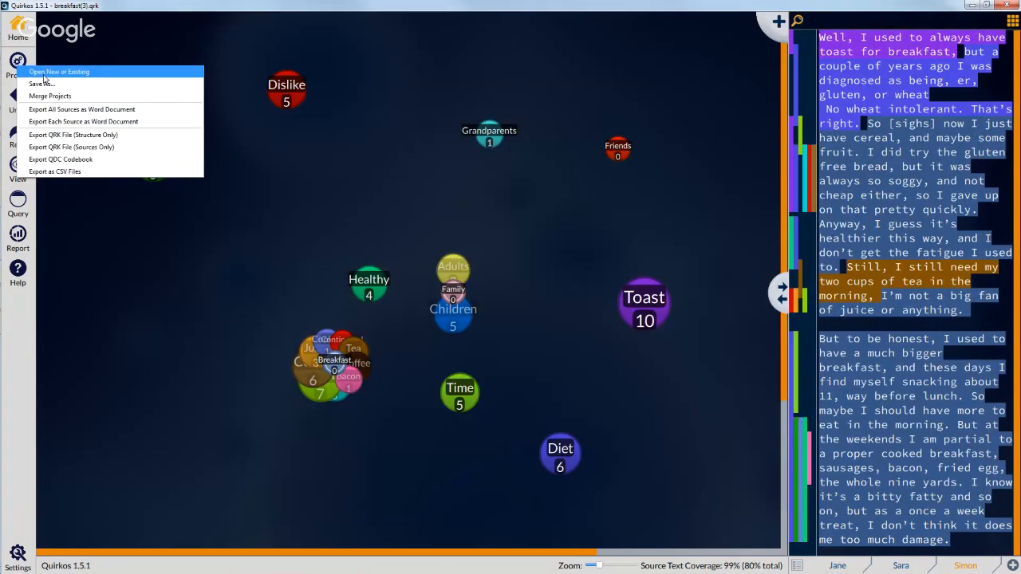
click(44, 74)
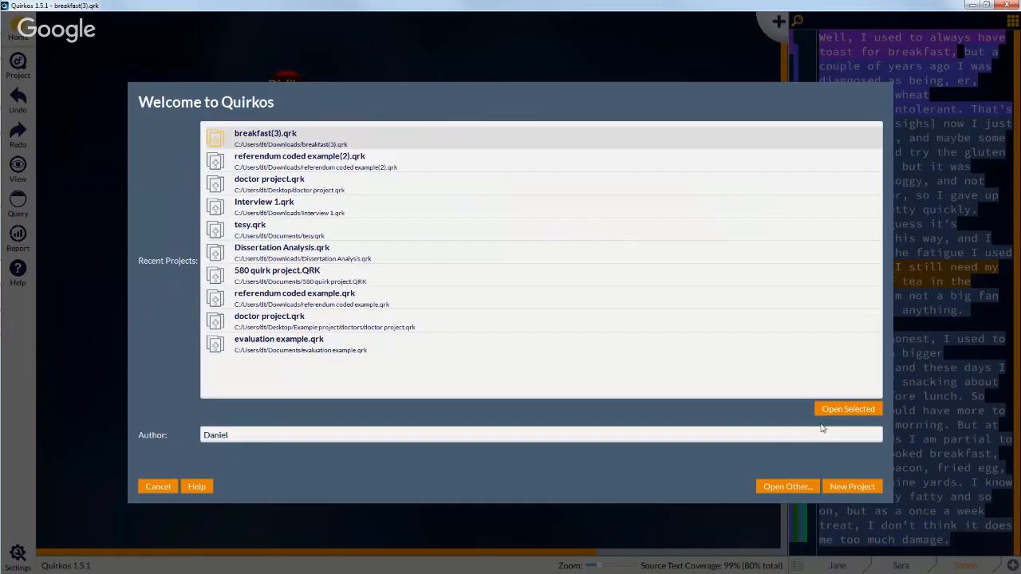
click(787, 486)
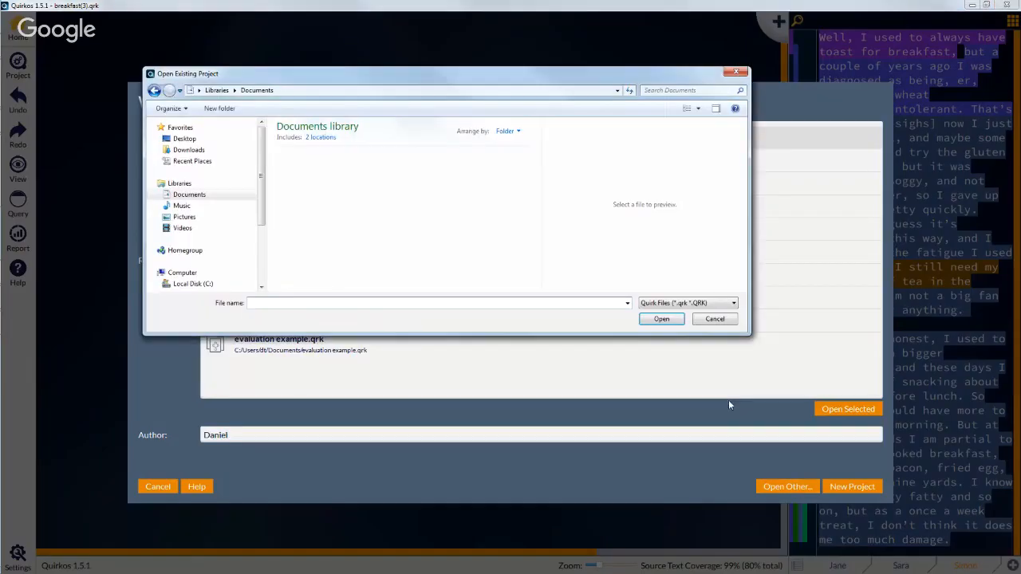
click(675, 303)
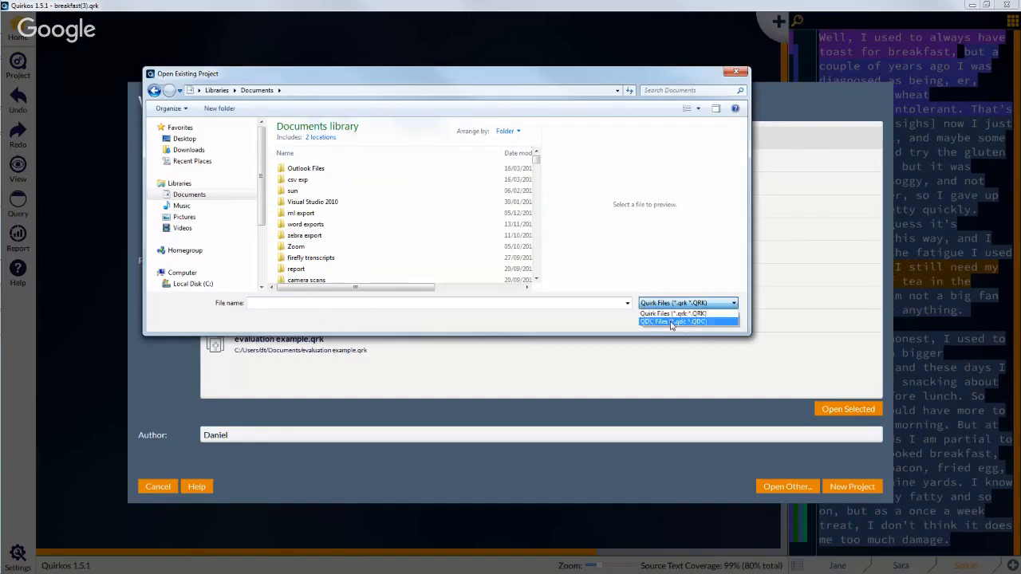
click(674, 322)
drag(537, 165, 536, 262)
click(349, 233)
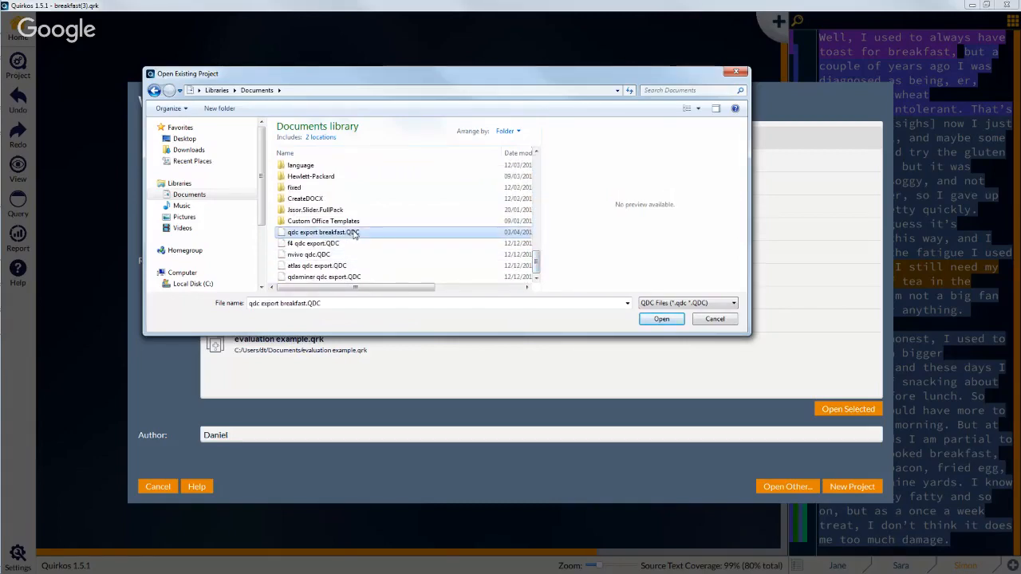
double_click(353, 233)
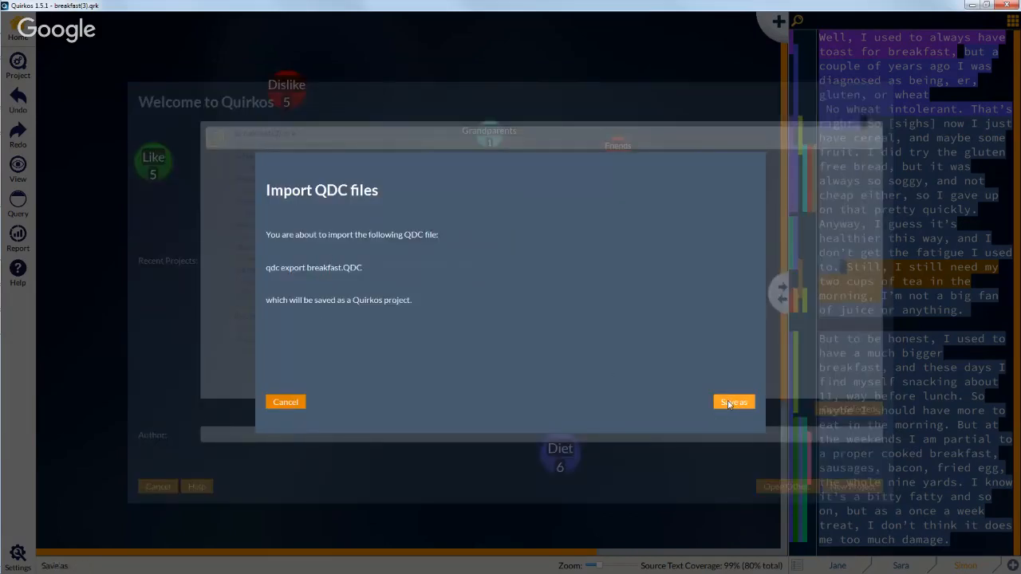
Step: Save the imported codebook as a Quirkos project named "breakfast qdc" in the Documents library
click(732, 402)
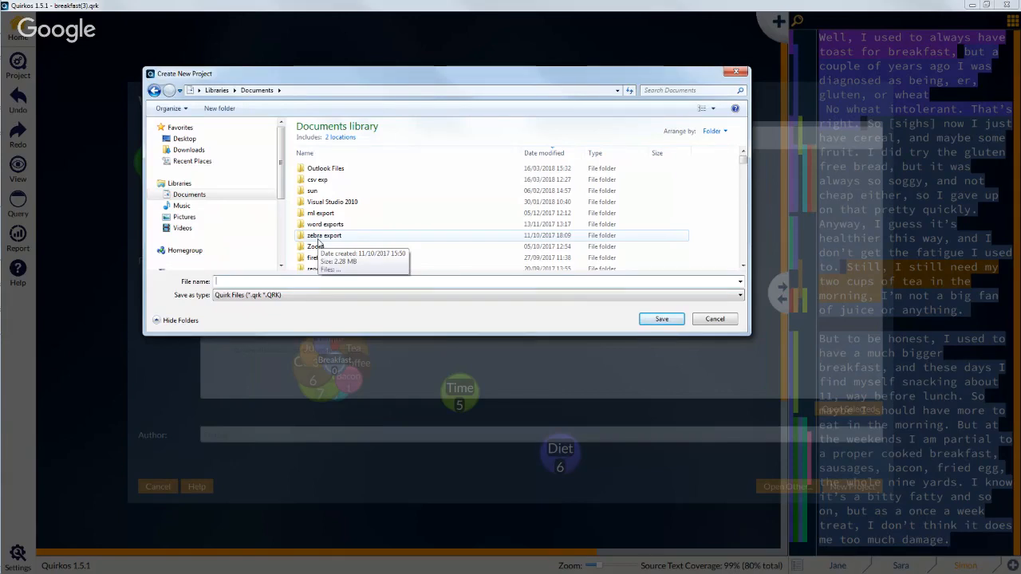
text(breakfast qu)
text(e)
key(Return)
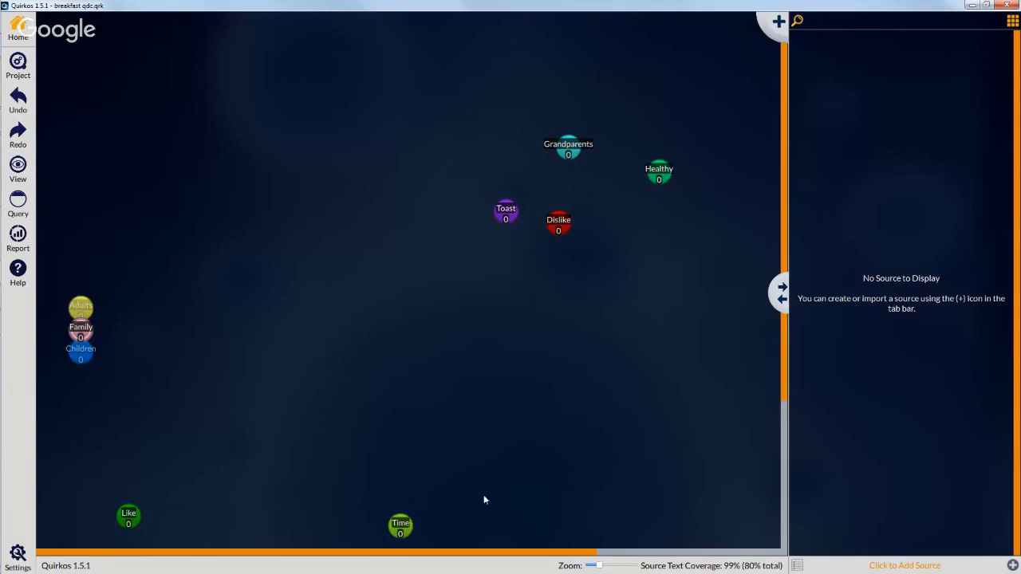
Step: Move the Time, Like and Diet codes and the Breakfast group closer together on the canvas
drag(400, 527, 365, 190)
drag(133, 513, 327, 252)
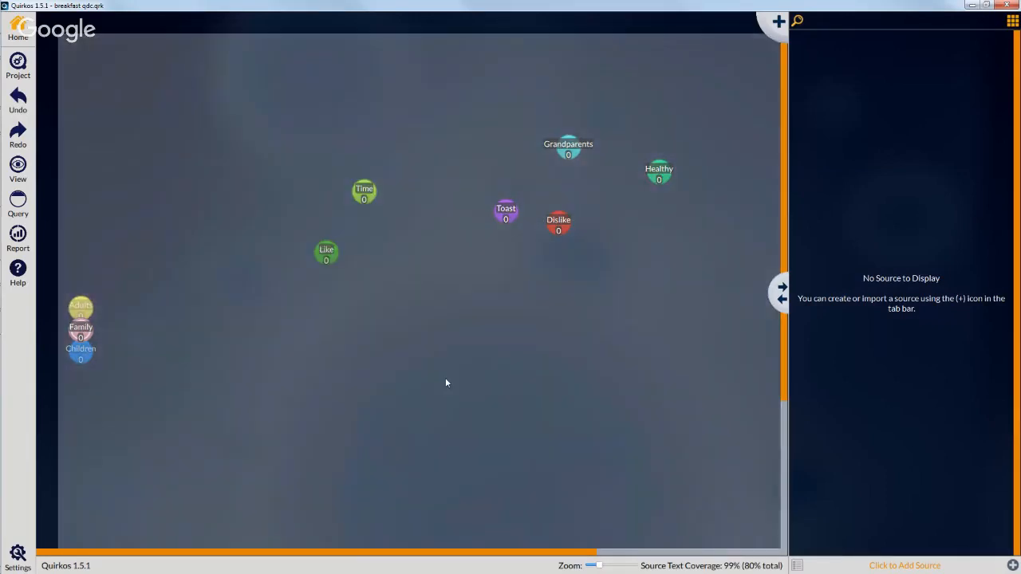
drag(599, 566, 589, 567)
drag(692, 117, 373, 257)
drag(604, 323, 498, 205)
Step: Arrange the canvas codes by title in ascending order
click(29, 180)
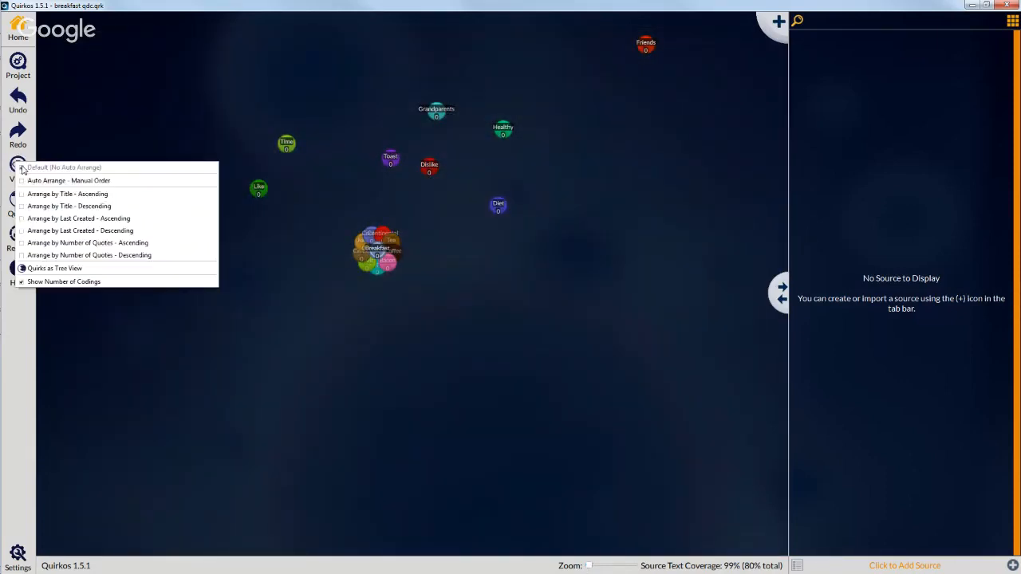
click(56, 201)
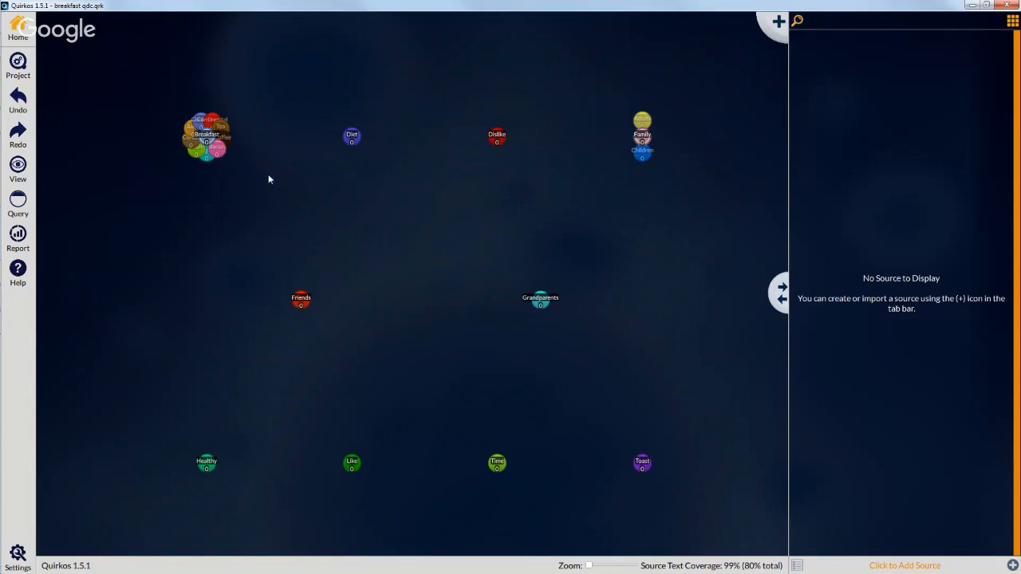
Step: Reopen the coded breakfast(3).qrk project from the recent projects
click(18, 66)
click(49, 74)
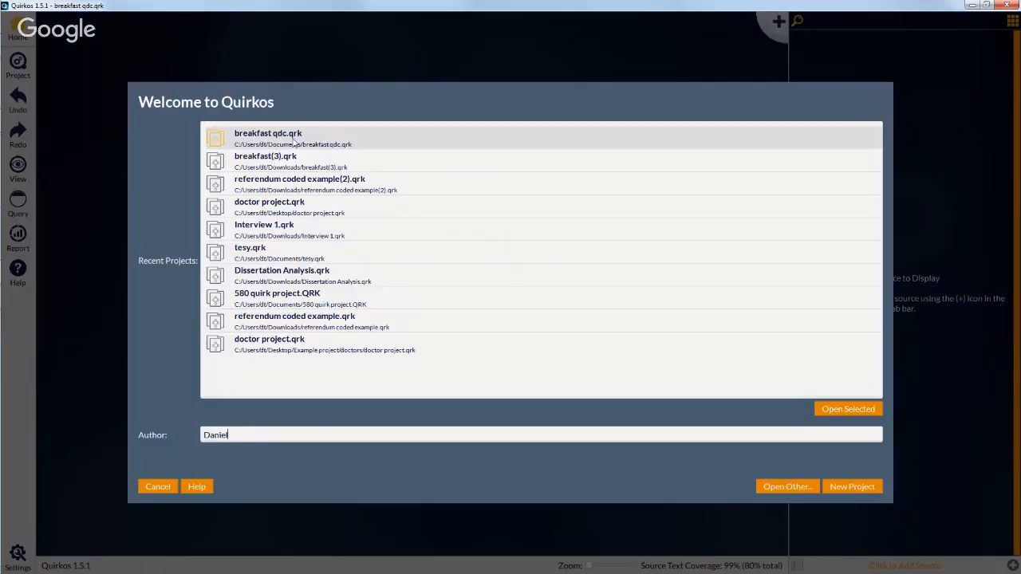
double_click(294, 167)
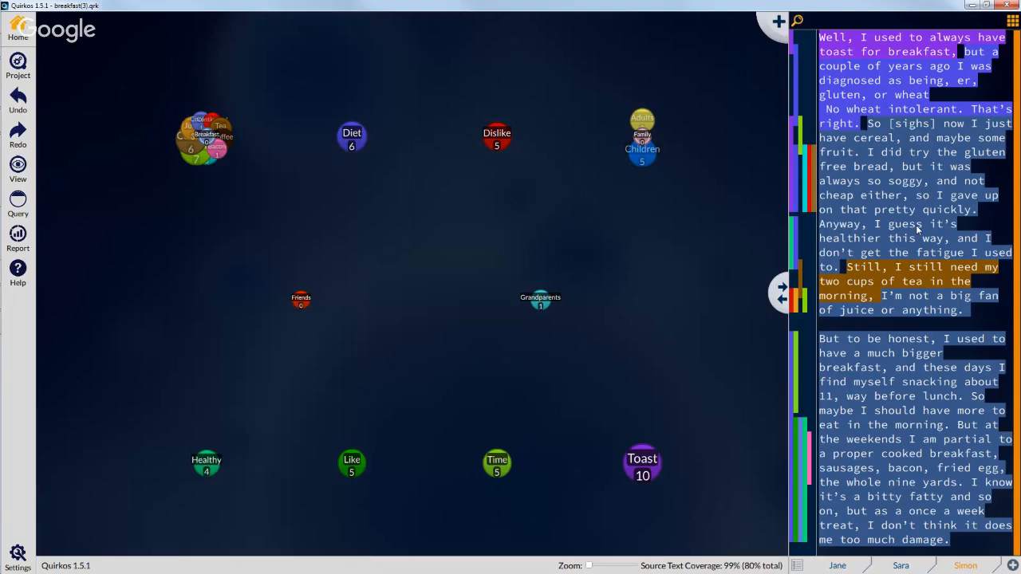
Step: Switch to Firefox, leave the breakfast report, and look through the Quirkos home page down to the section on what makes Quirkos different
mouse_move(16, 150)
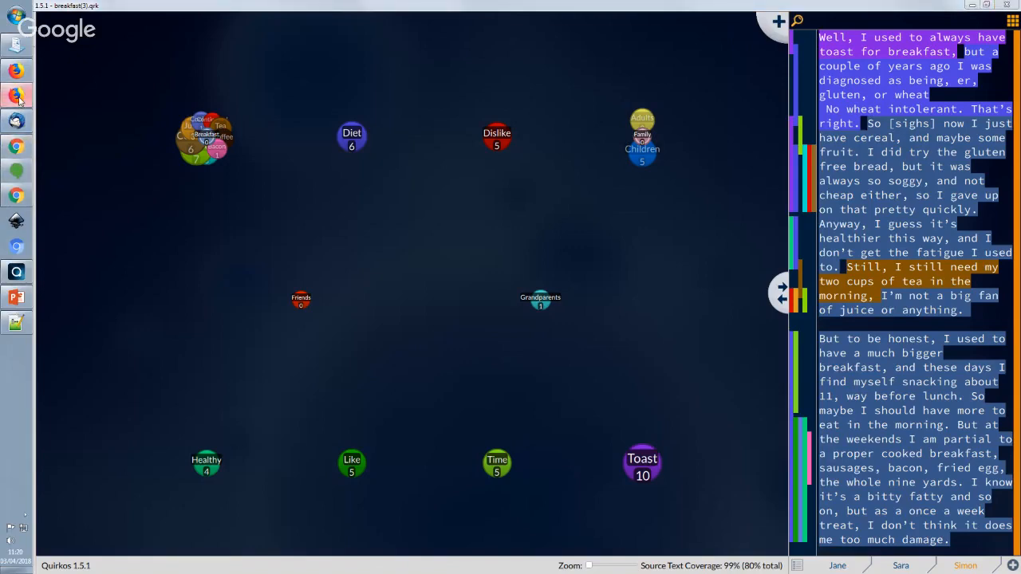
click(18, 97)
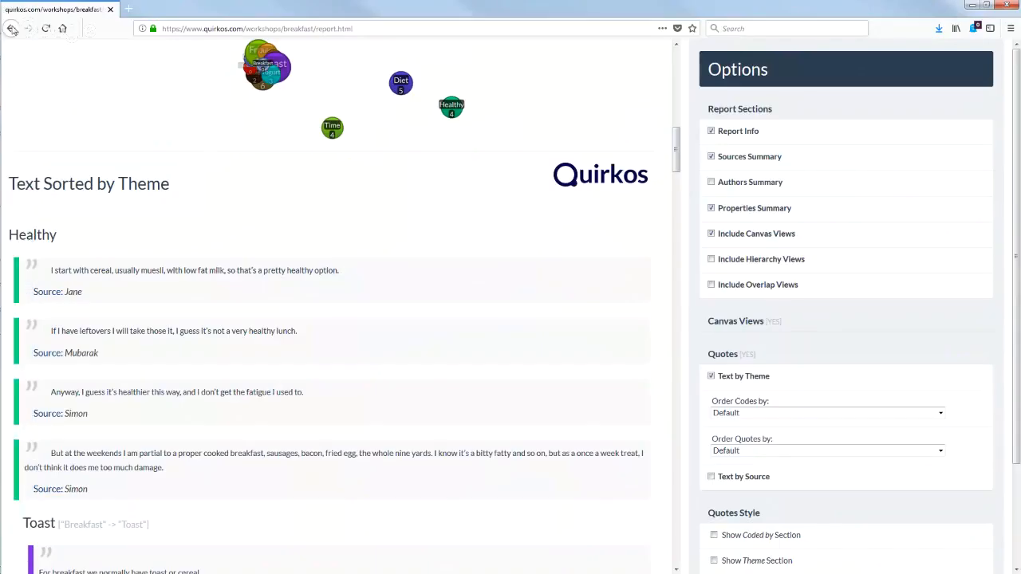
click(12, 29)
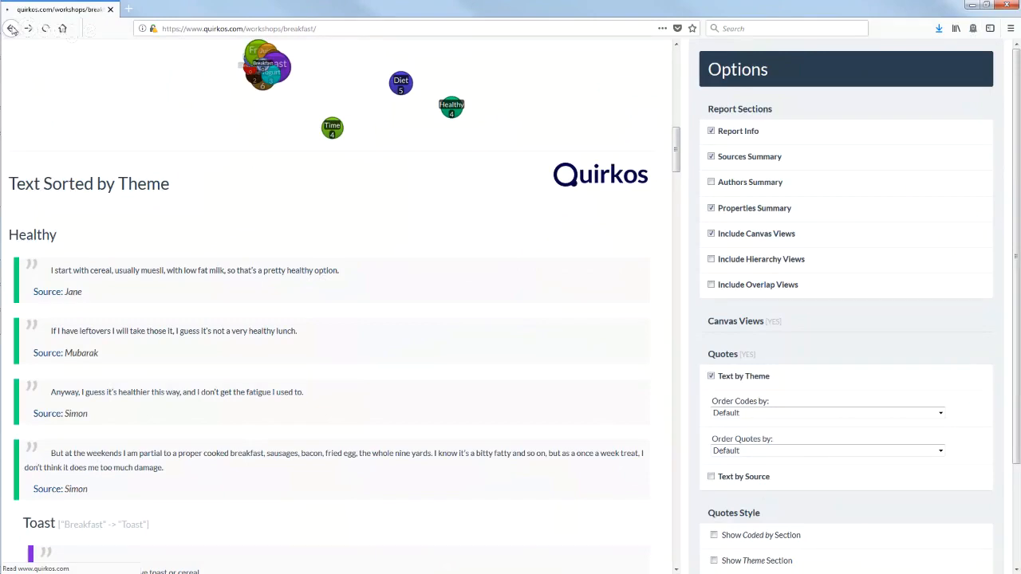
click(12, 28)
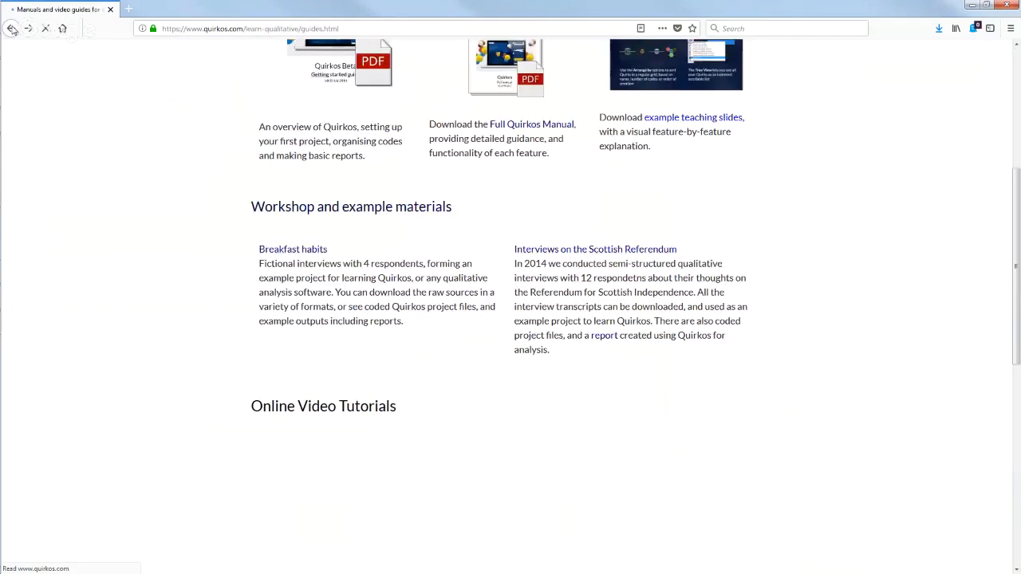
click(12, 28)
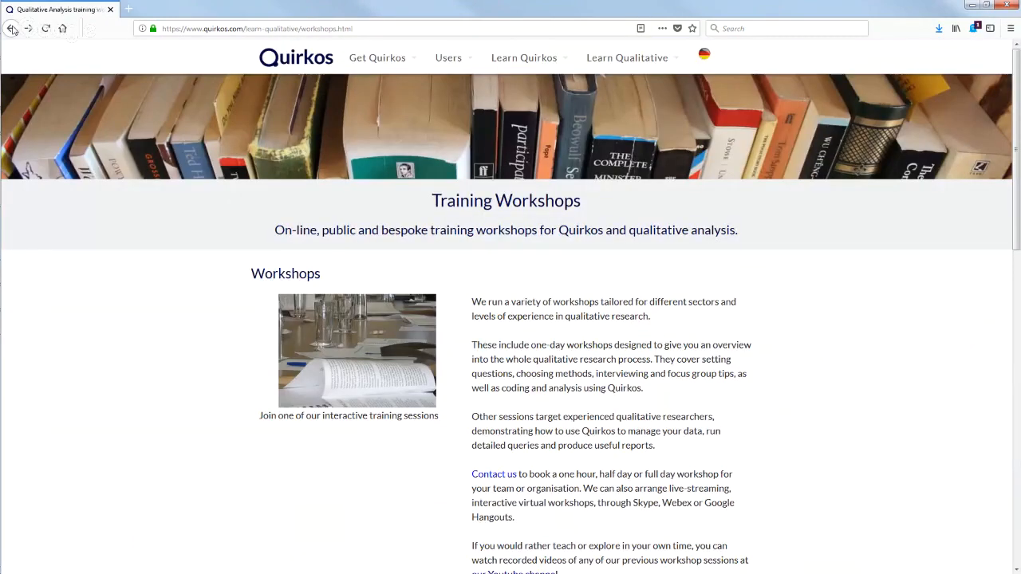
mouse_move(371, 63)
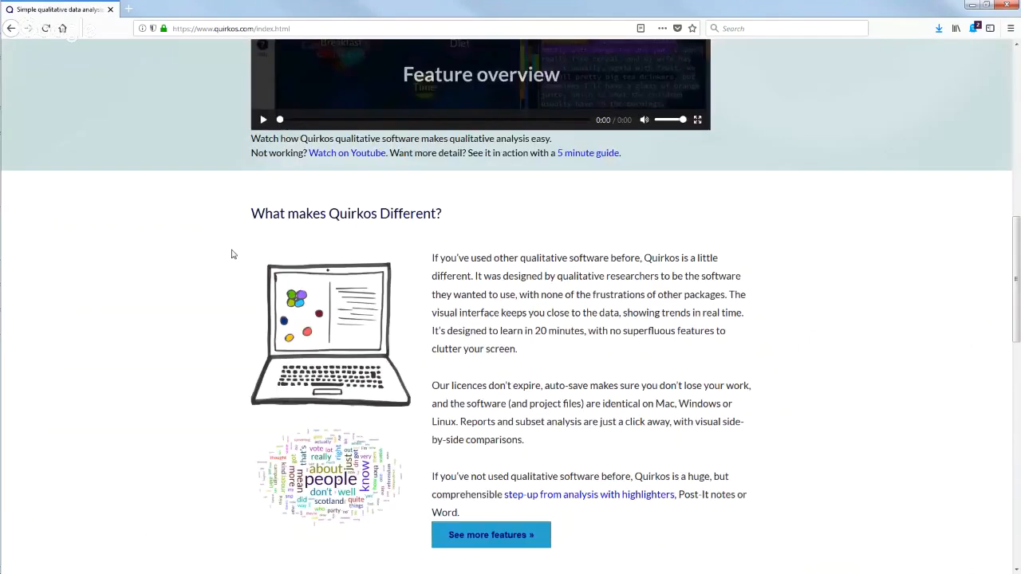
scroll(232, 253, down, 3)
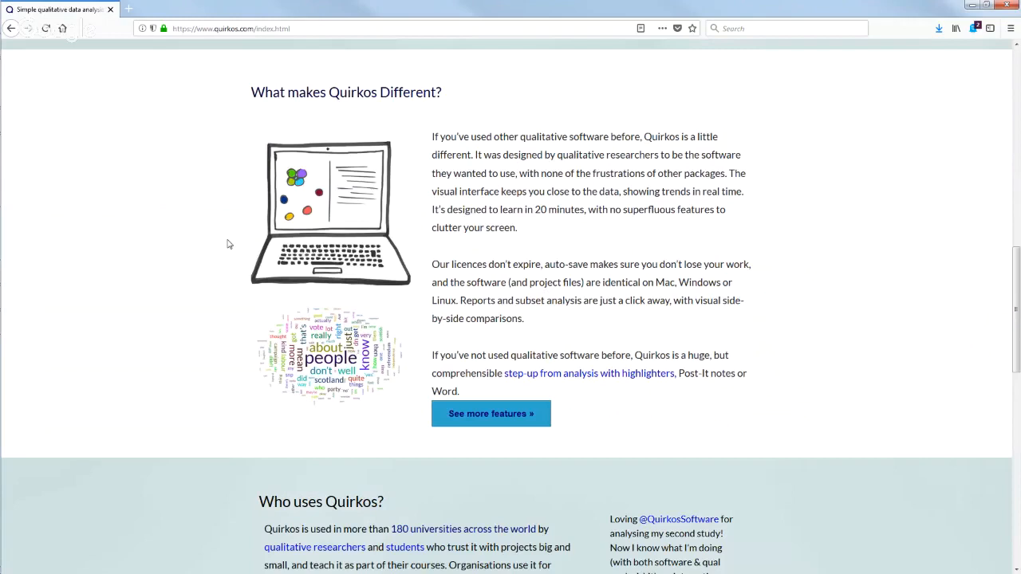